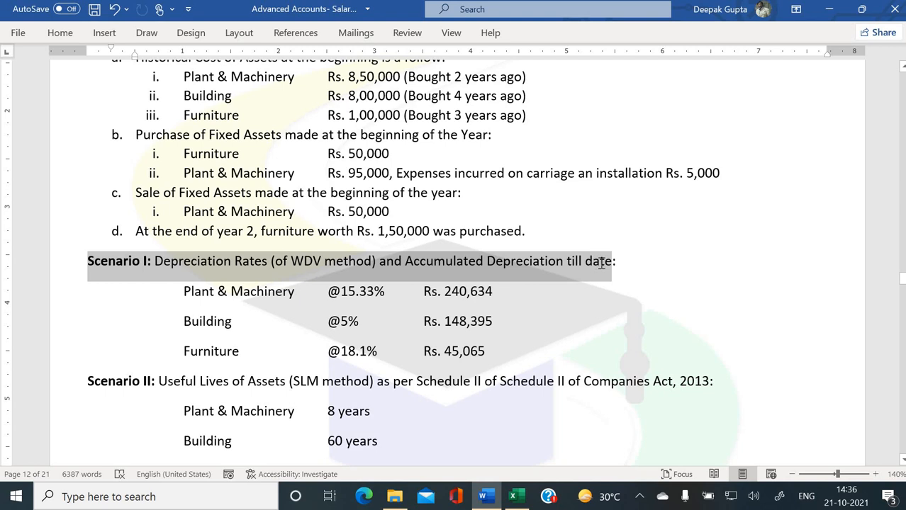
Step: Review the example's asset costs, purchases and sales, and the Scenario I WDV depreciation rates with accumulated depreciation per asset
drag(614, 262, 621, 262)
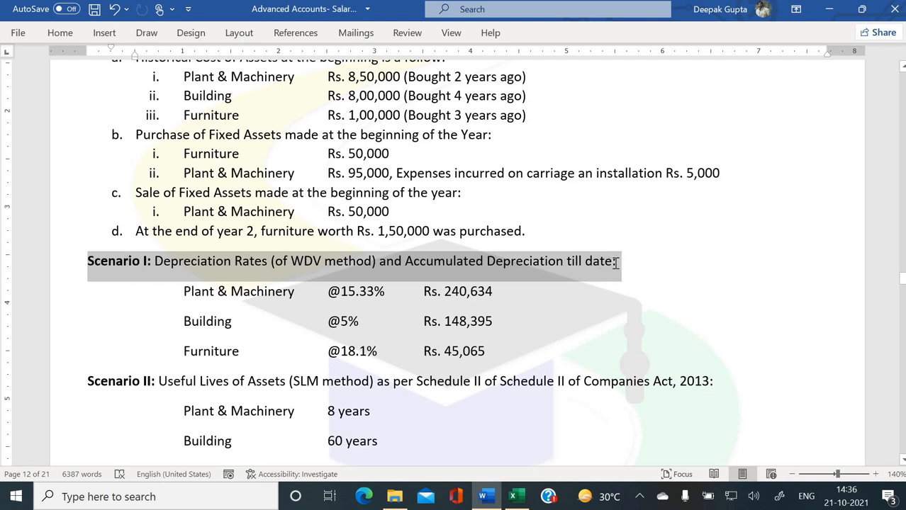
click(564, 263)
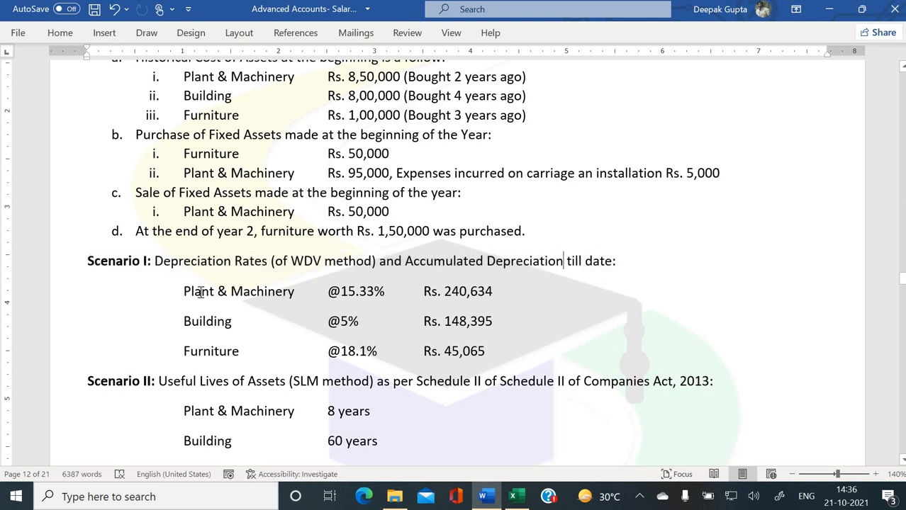
drag(184, 292, 245, 292)
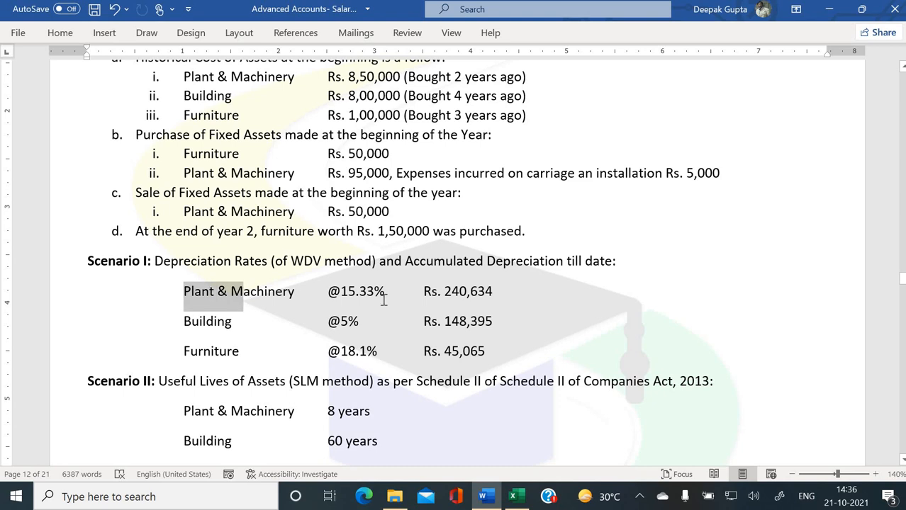
click(436, 304)
drag(461, 262, 413, 263)
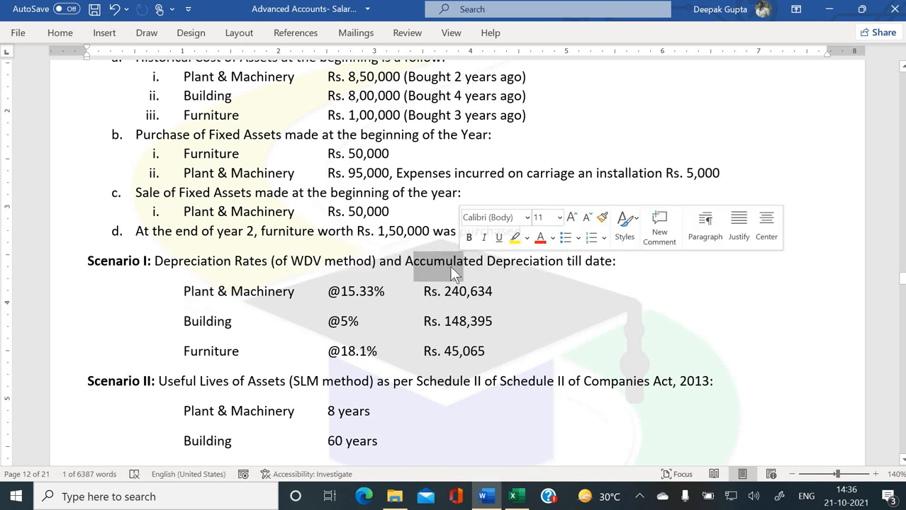
click(262, 263)
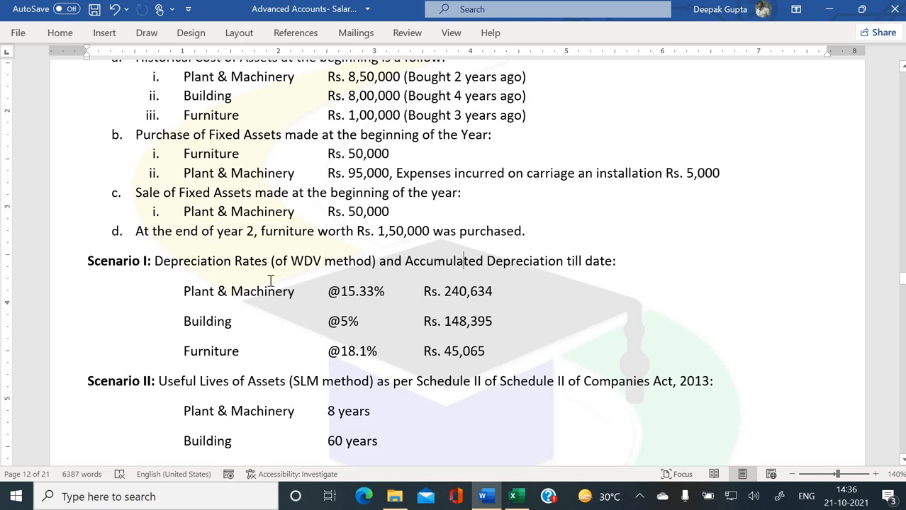
drag(179, 293, 499, 296)
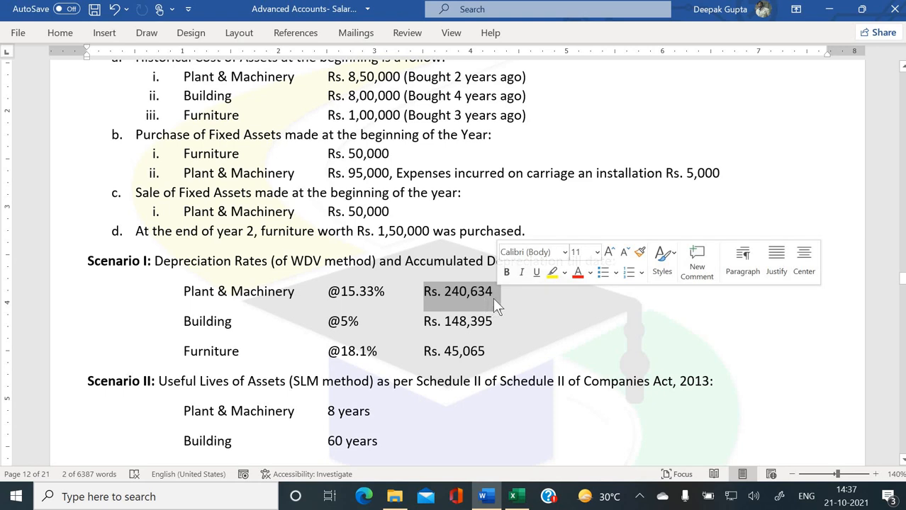
scroll(494, 300, up, 3)
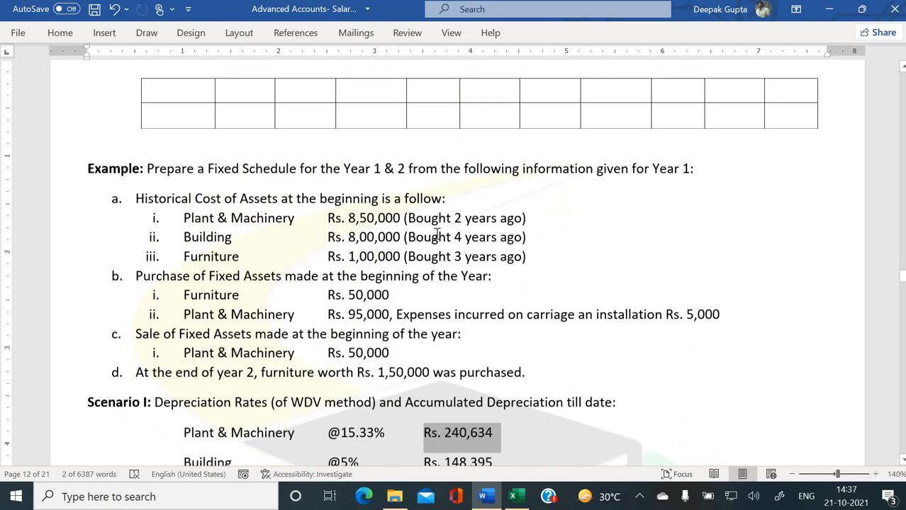
scroll(446, 224, down, 1)
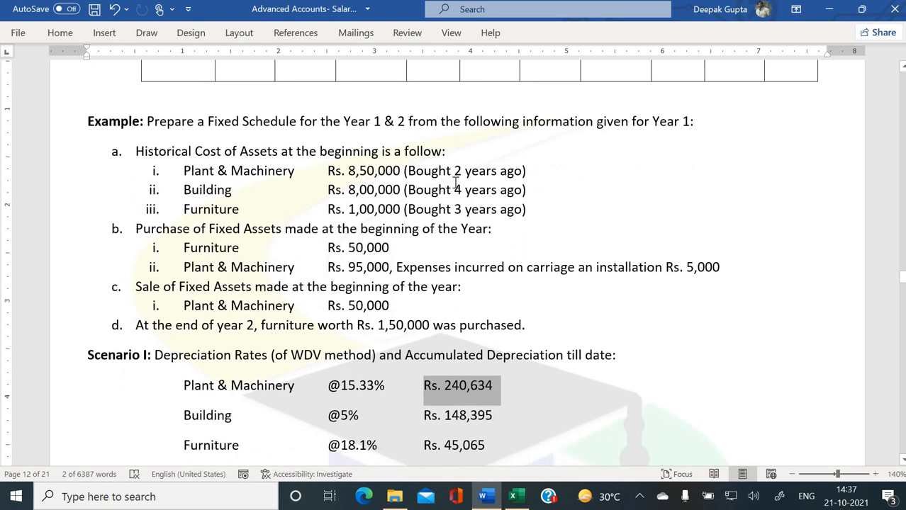
scroll(445, 184, down, 1)
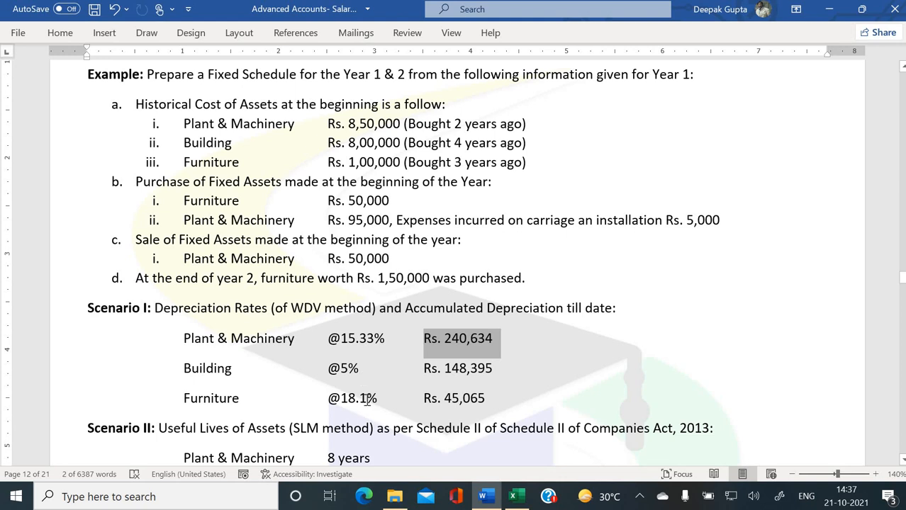
scroll(367, 399, down, 3)
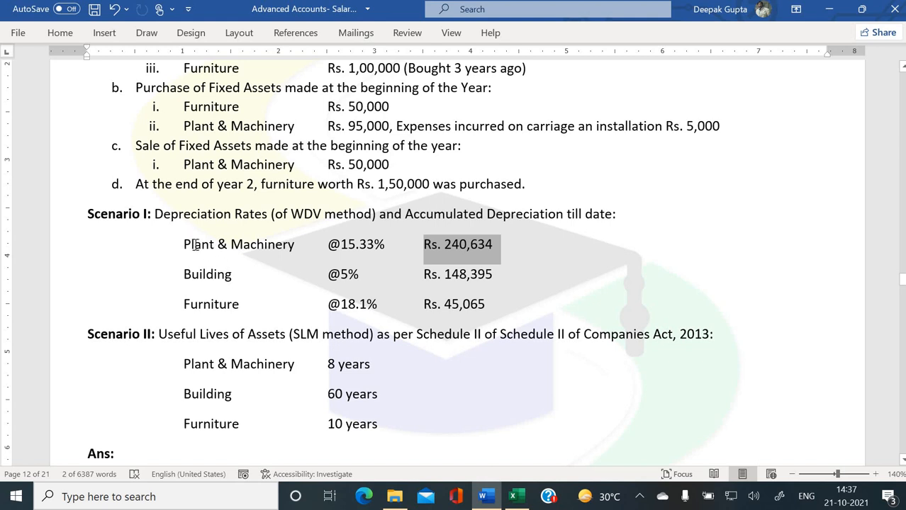
scroll(319, 287, up, 1)
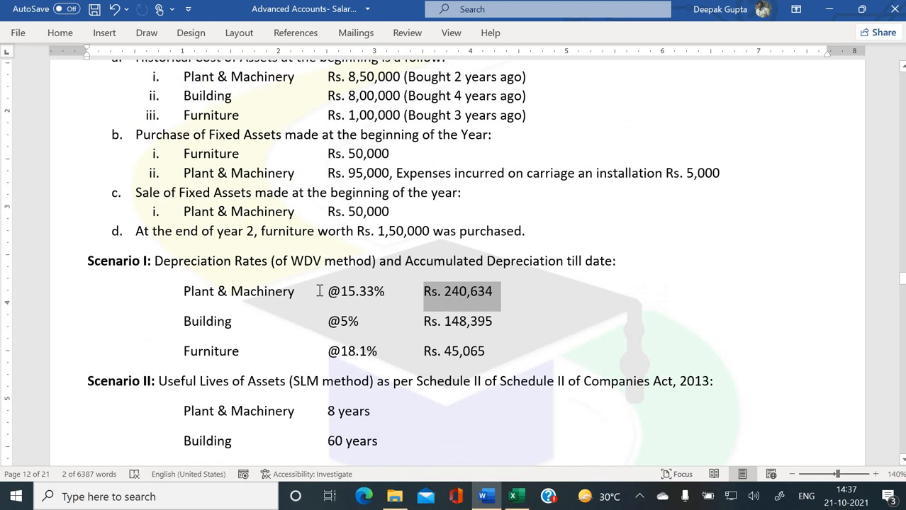
scroll(319, 292, up, 1)
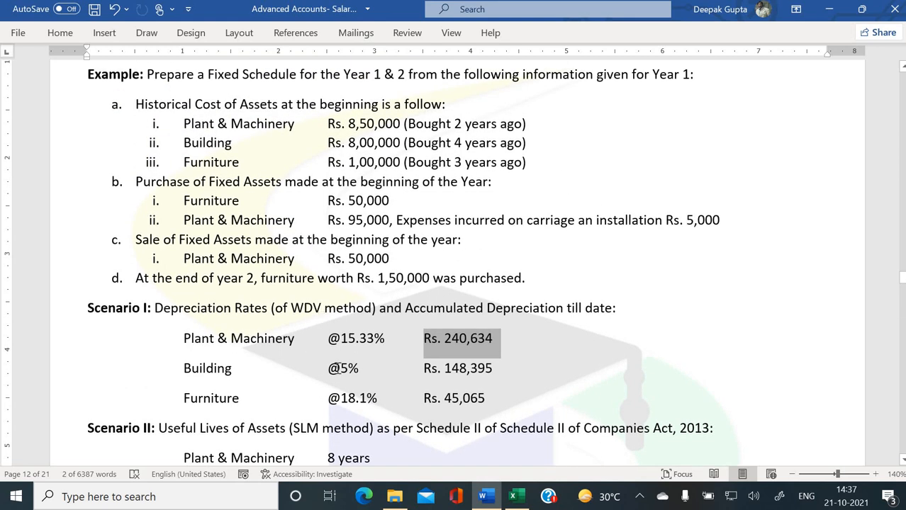
Step: Switch to the blank Excel workbook and enter the title "Assets Schedule/ Assets Register" in cell A1
click(514, 498)
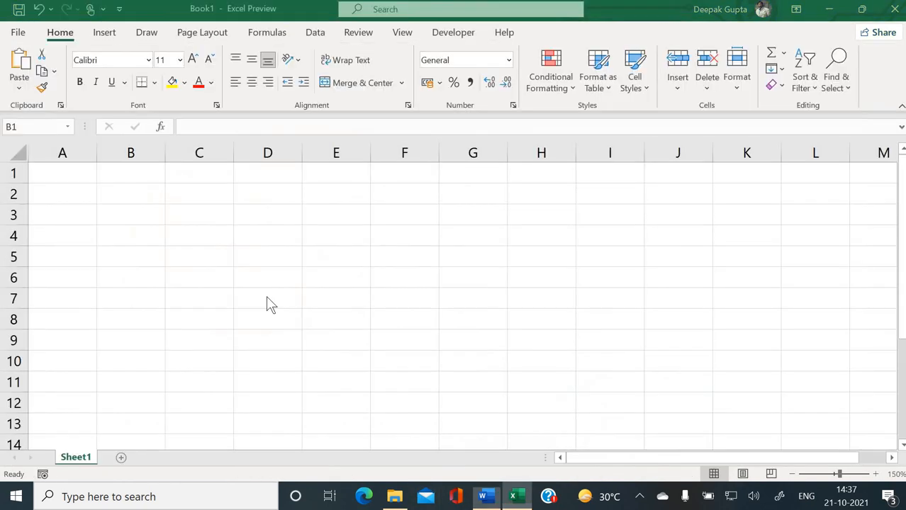
click(65, 178)
text(Assets S)
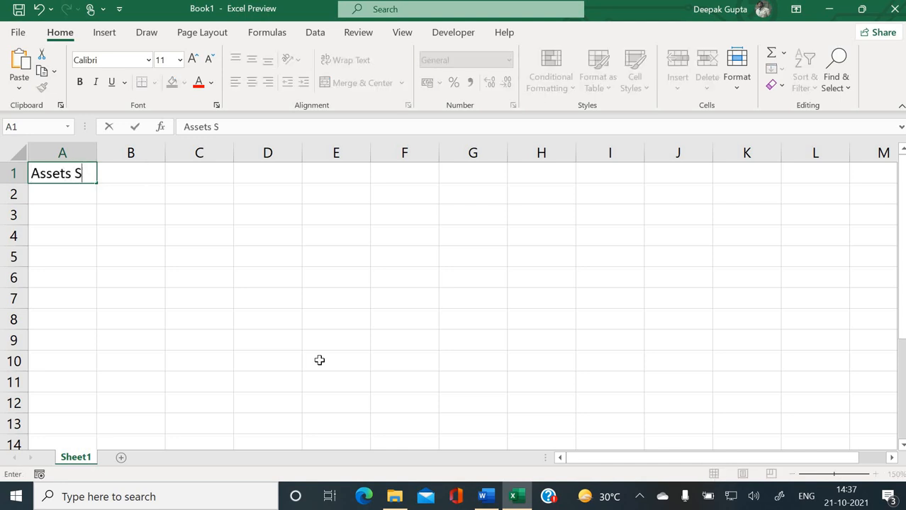
text(chedule)
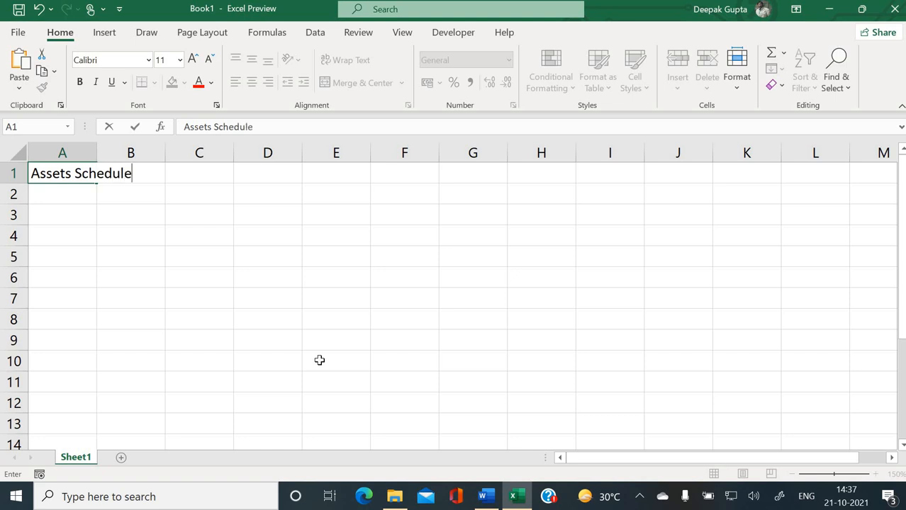
text(/ Assrets)
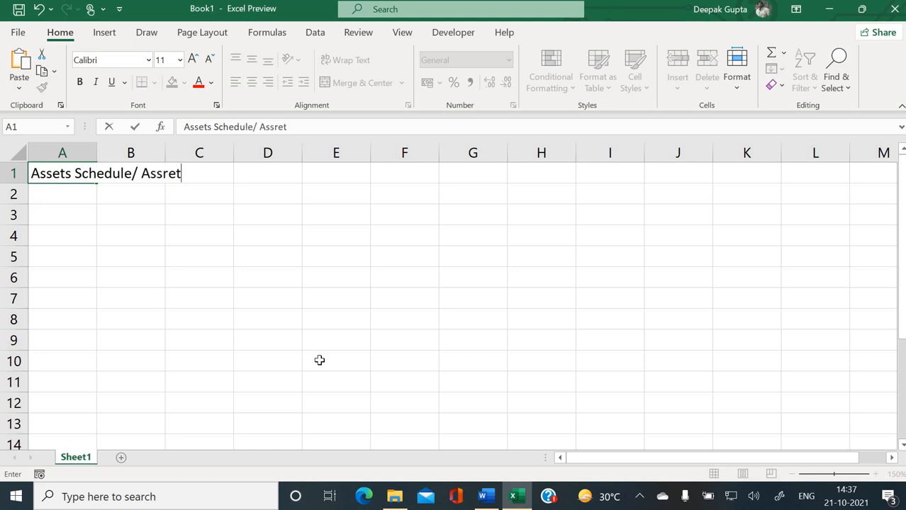
key(BackSpace)
key(BackSpace)
key(BackSpace)
text(ets Re)
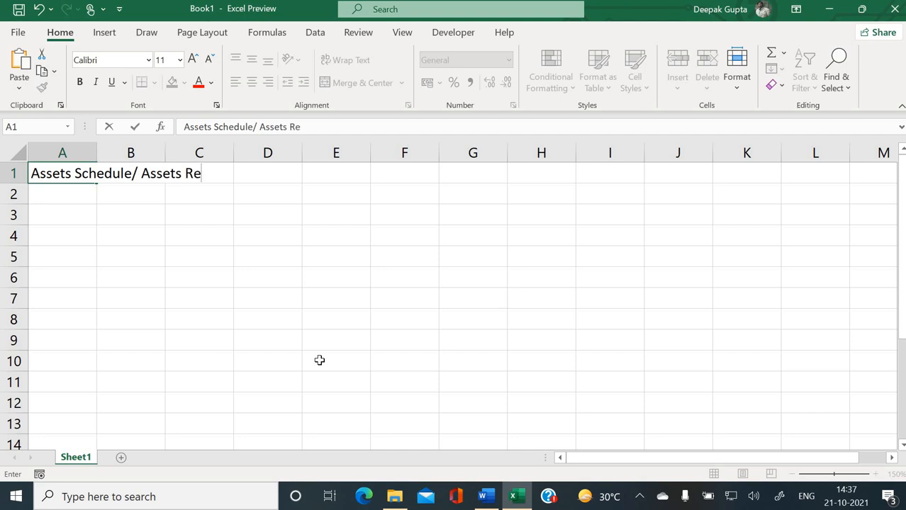
text(gister)
key(Return)
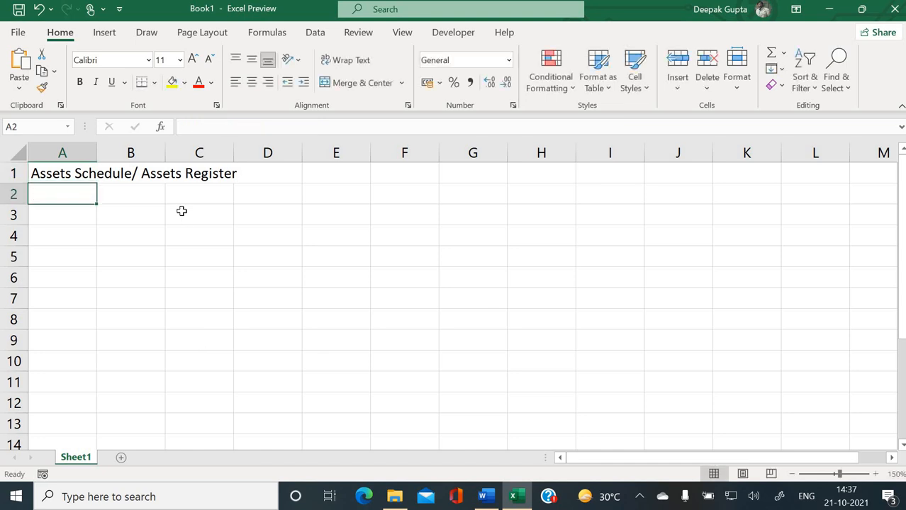
Step: Enter the column heading "Particular" in cell A2
click(183, 211)
click(90, 202)
text(Part)
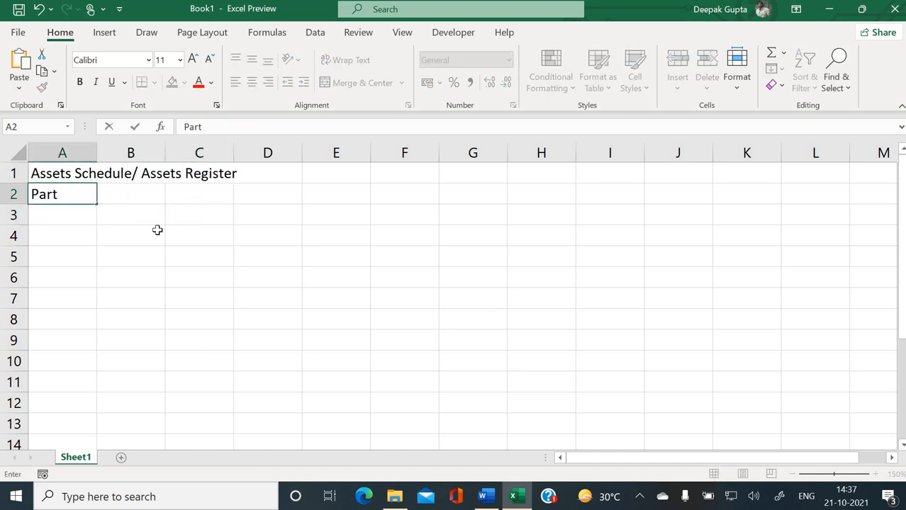
text(icular)
key(Return)
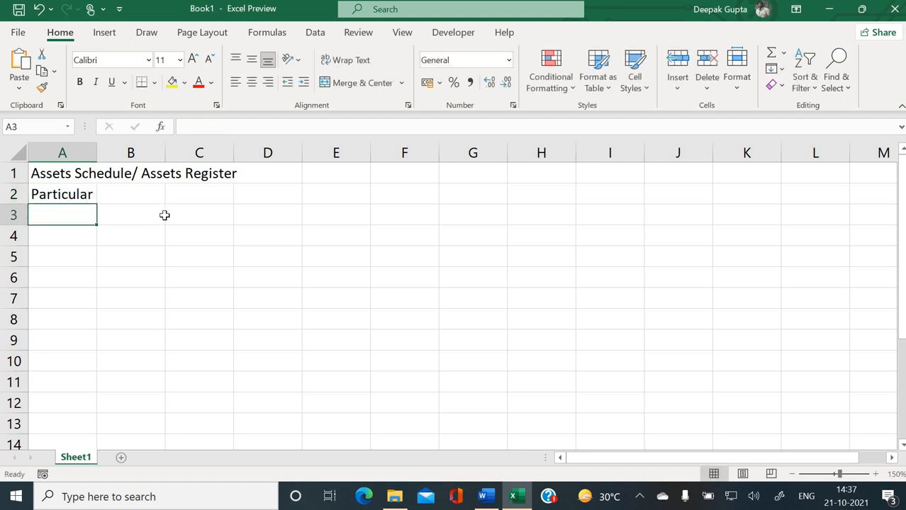
Step: Merge and center cells B2:E2 and enter the heading "Gross Block" in them
drag(144, 194, 334, 194)
click(378, 83)
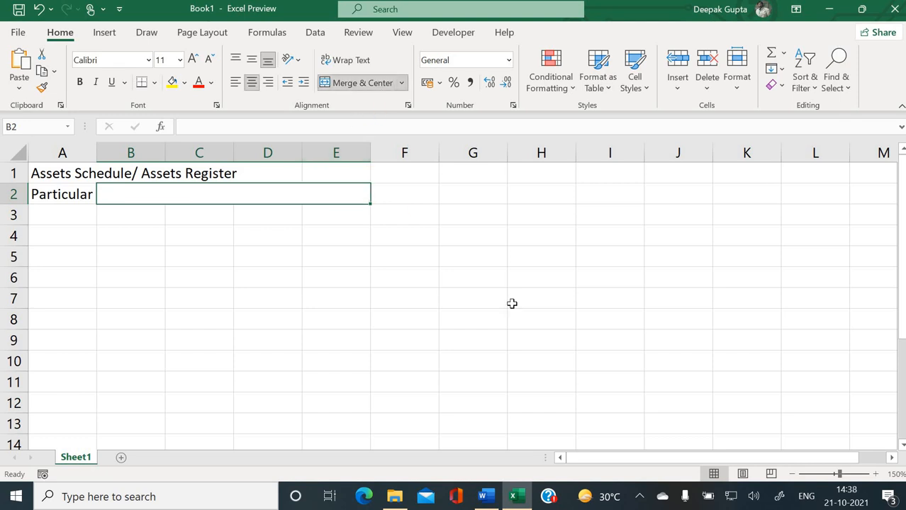
text(Go)
key(BackSpace)
text(ross )
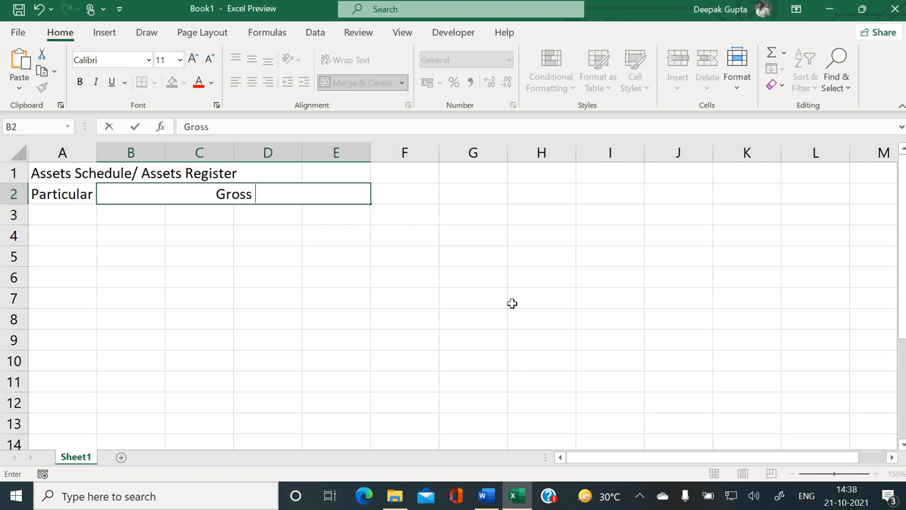
text(Block)
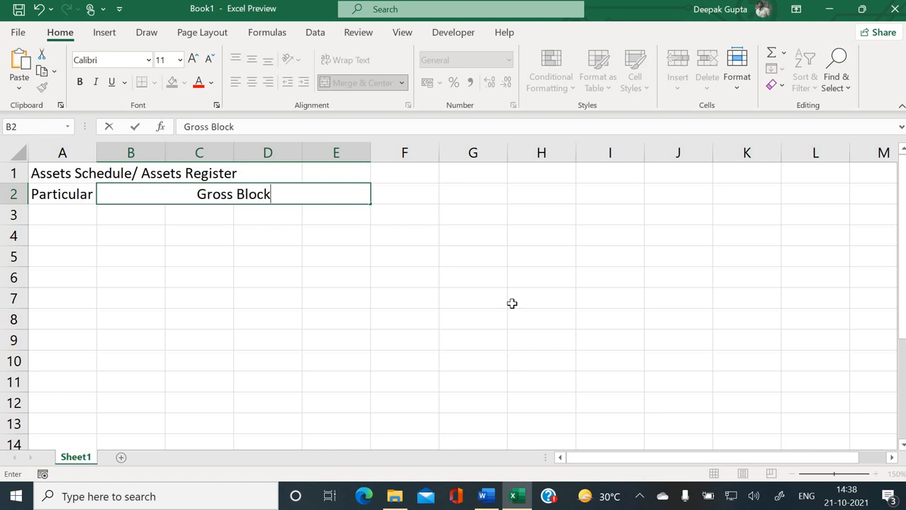
key(ctrl+Return)
Step: Merge and center cells F2:I2 and enter the heading "Depriciation"
drag(424, 191, 635, 186)
click(362, 82)
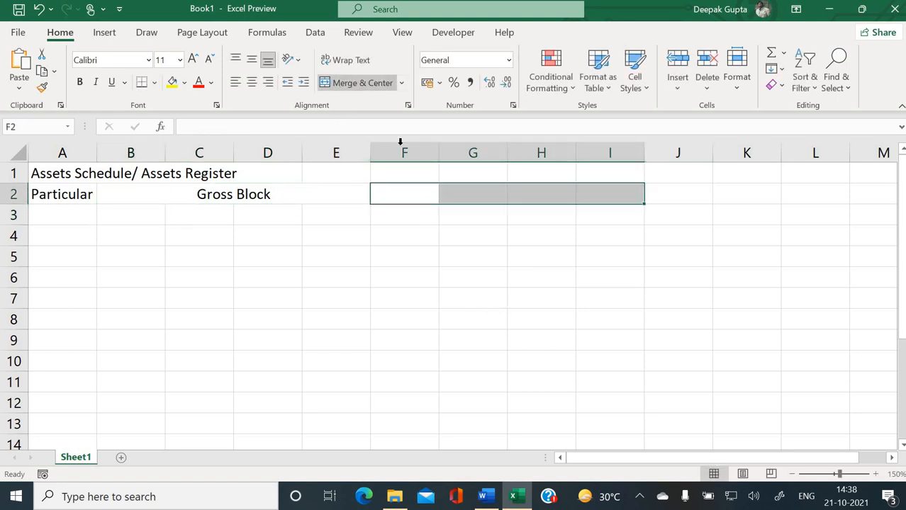
text(Depr)
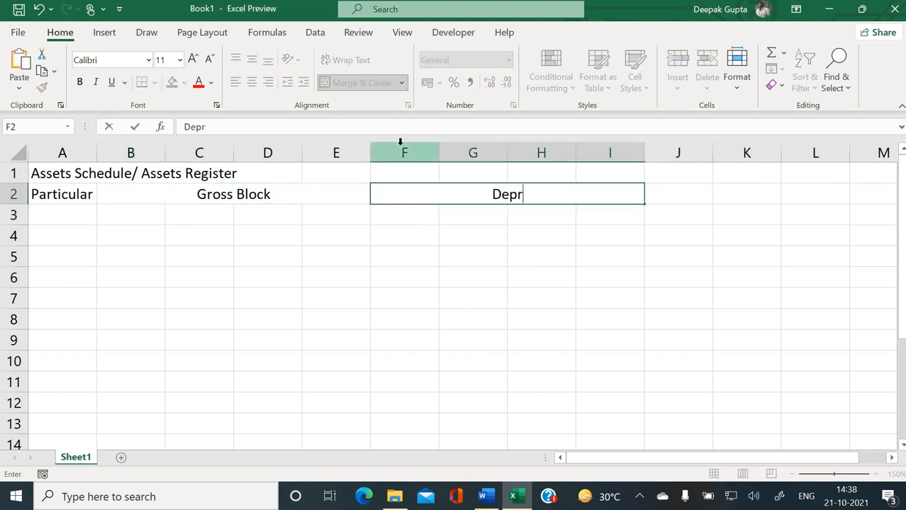
text(iciation)
key(Return)
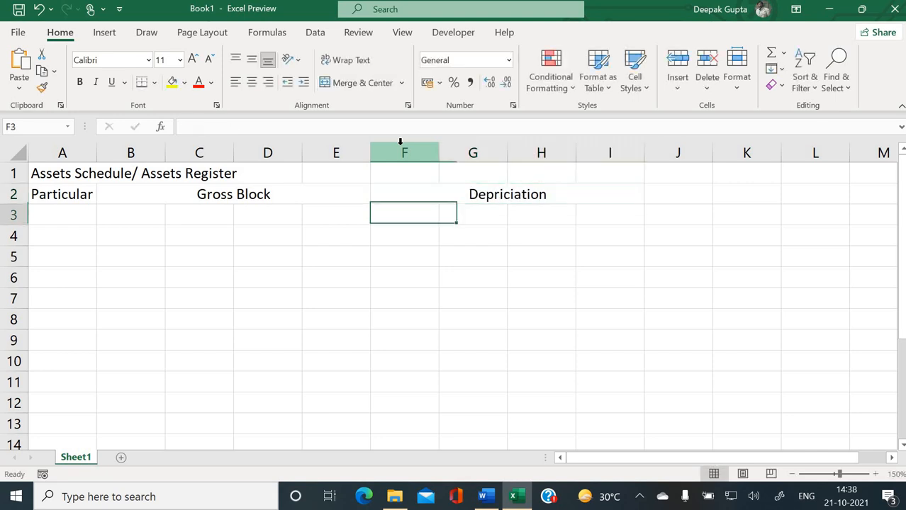
Step: Merge and center cells J2:K2 and enter the heading "Net Block"
drag(691, 197, 737, 195)
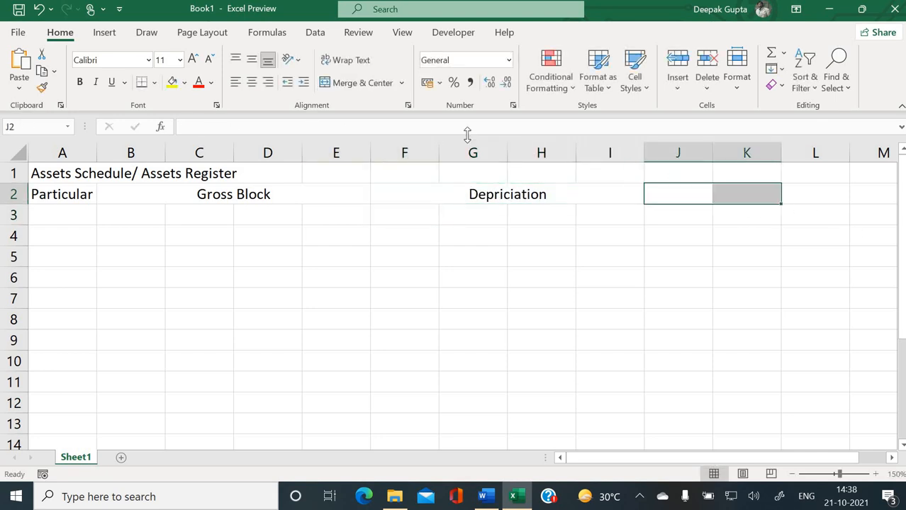
click(362, 83)
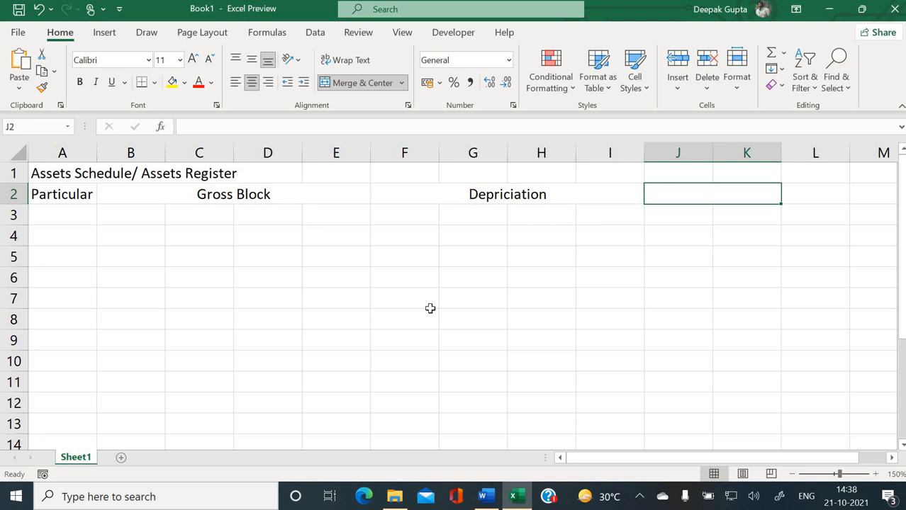
text(Ne)
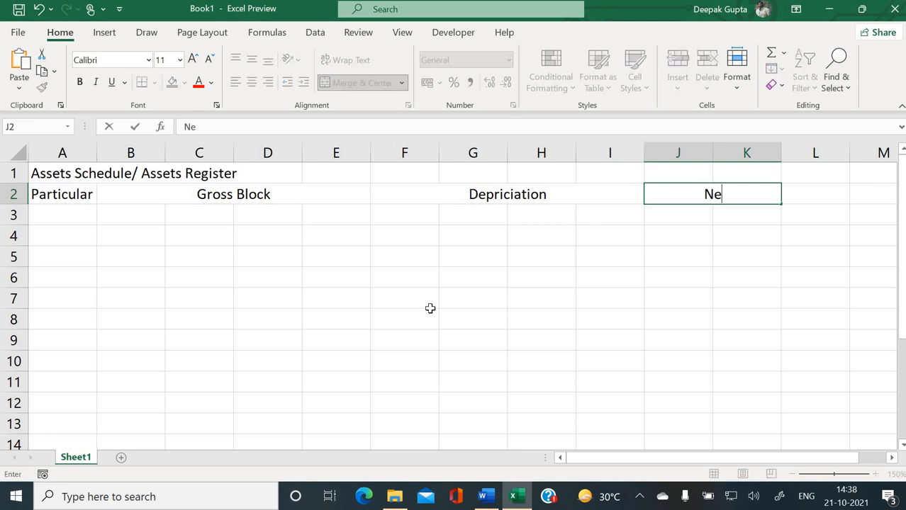
text(t Blo)
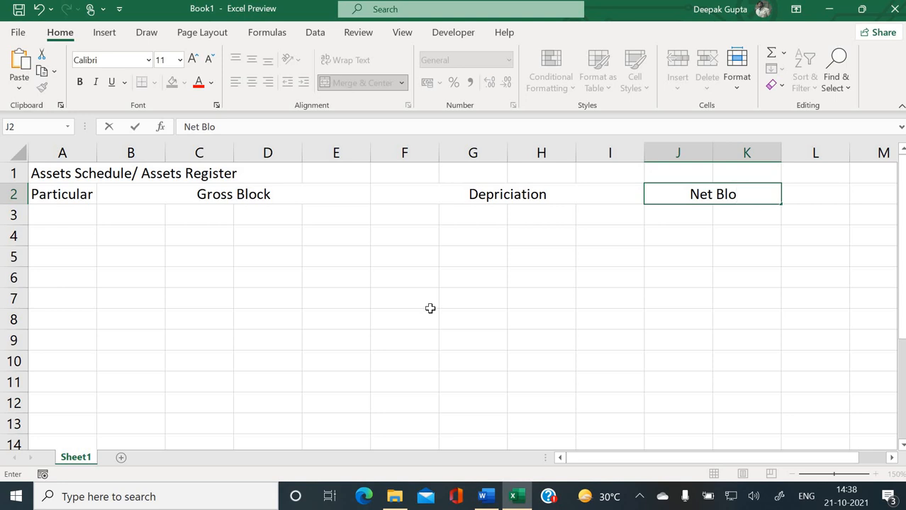
text(ck)
key(Return)
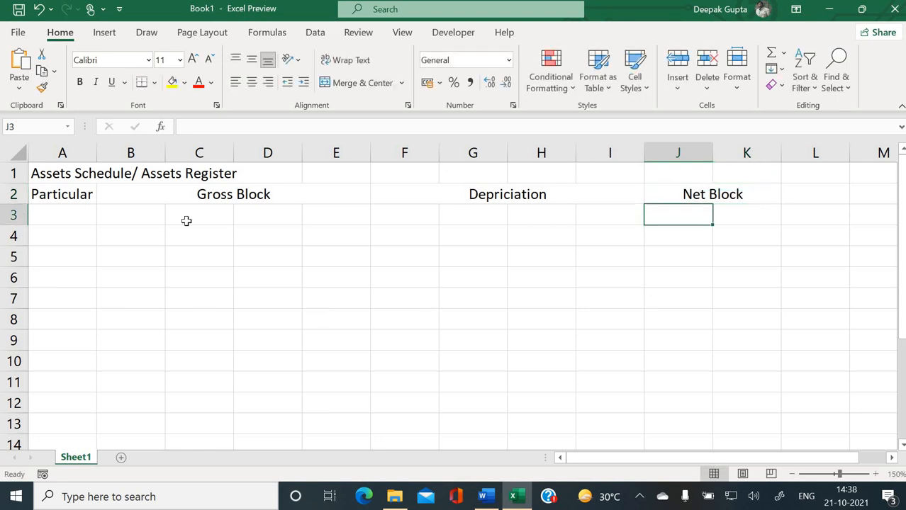
Step: Apply thick outside borders around the schedule table range A2:K6
drag(66, 197, 718, 257)
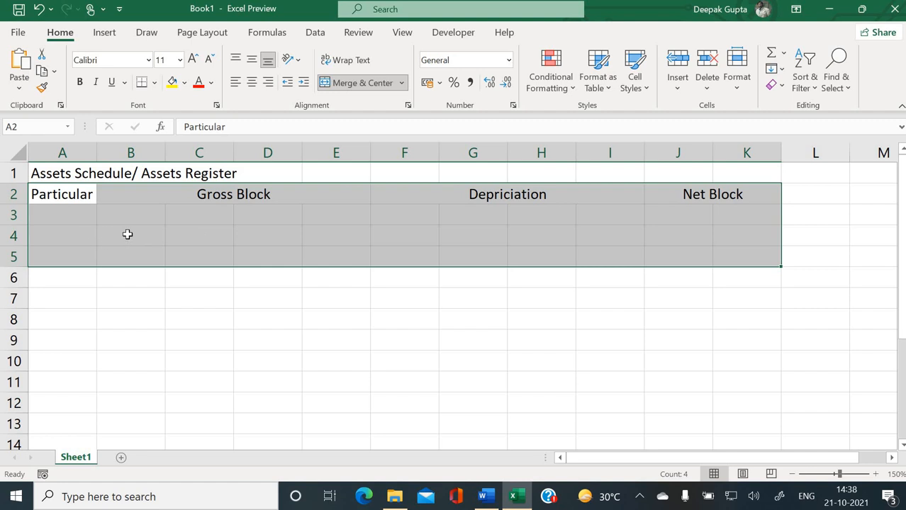
click(112, 234)
drag(75, 206, 70, 214)
click(100, 234)
drag(63, 195, 675, 272)
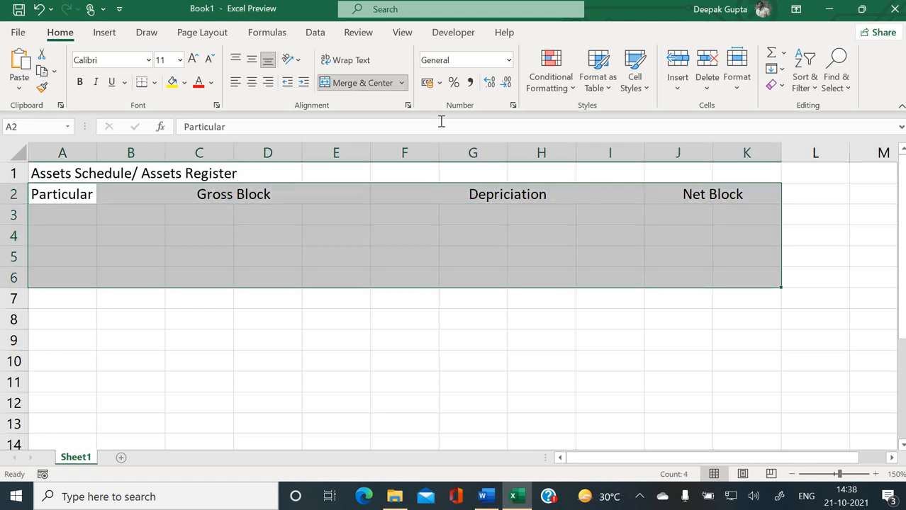
click(155, 83)
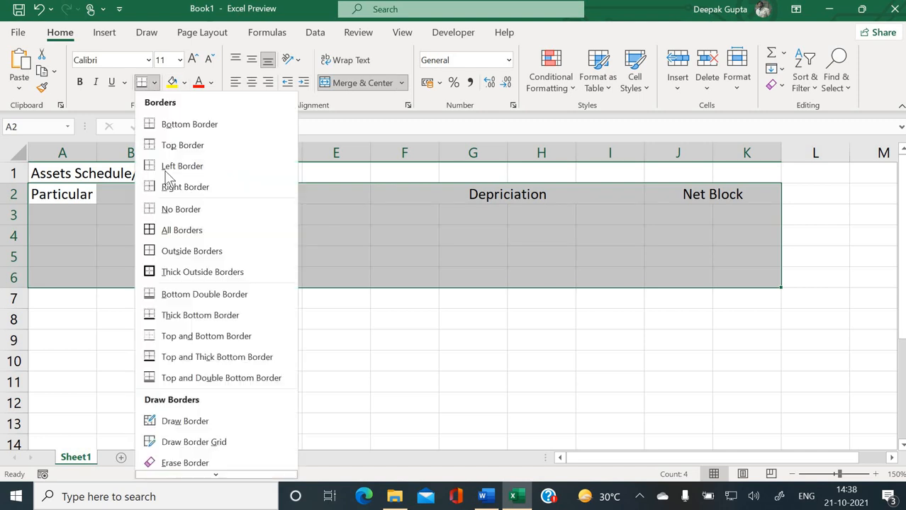
click(202, 272)
double_click(443, 272)
Step: Apply thick outside borders around the Gross Block section B2:E6 and the Depriciation section F2:I6
drag(241, 202, 241, 278)
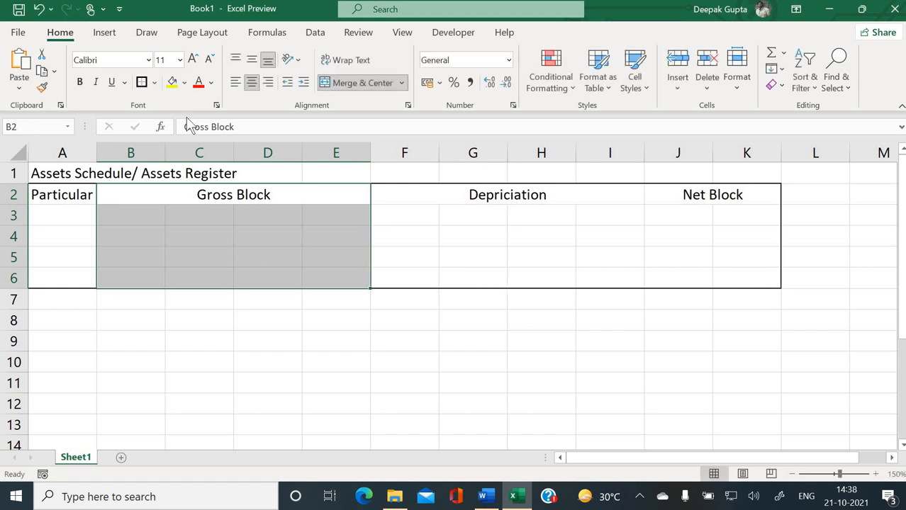
click(646, 298)
drag(539, 195, 526, 278)
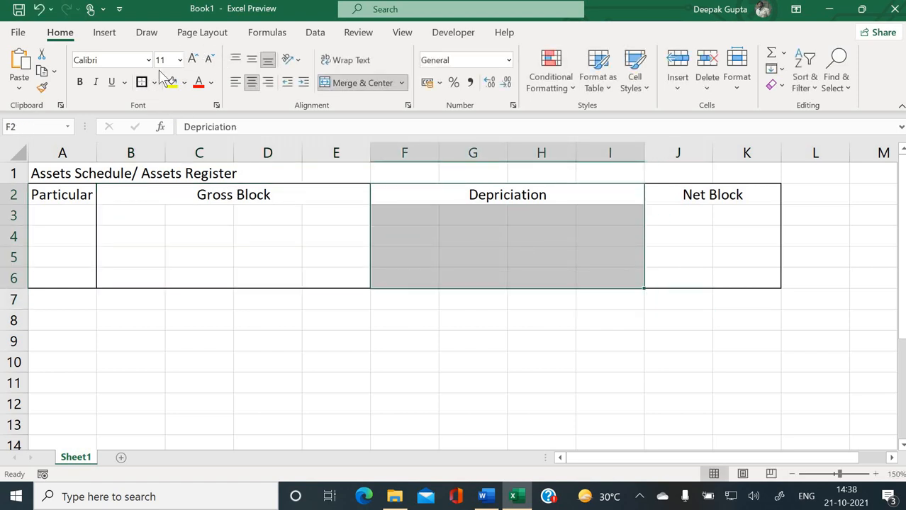
click(157, 329)
Step: Enter the Gross Block subheadings "Opening" in B3 and "Addition" in C3
click(126, 223)
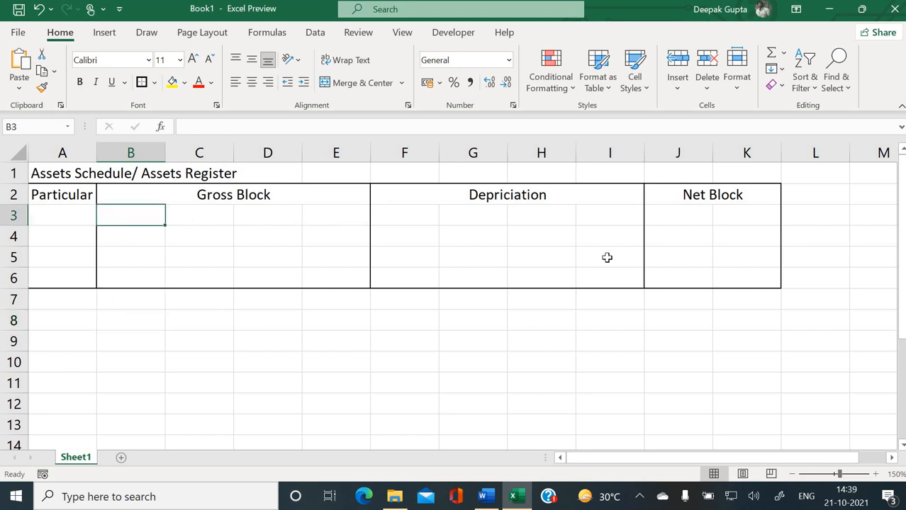
text(Opening)
key(Return)
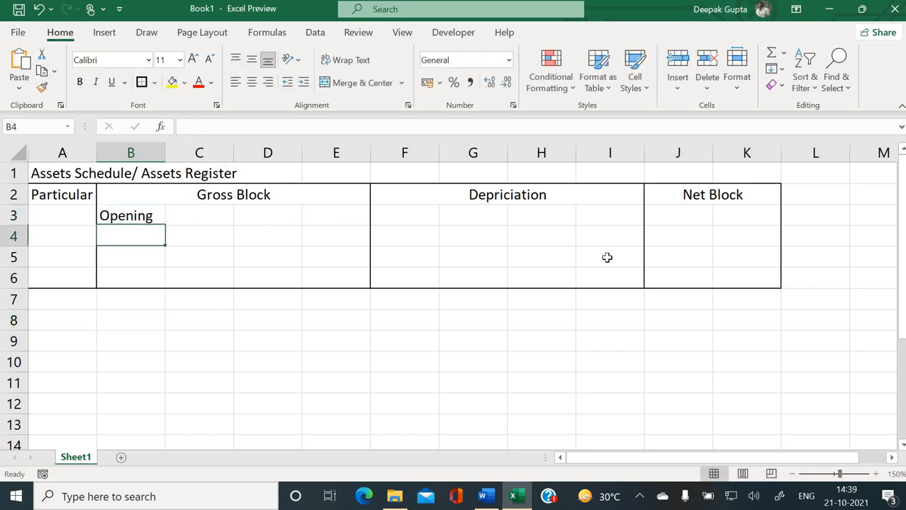
key(Up)
key(Right)
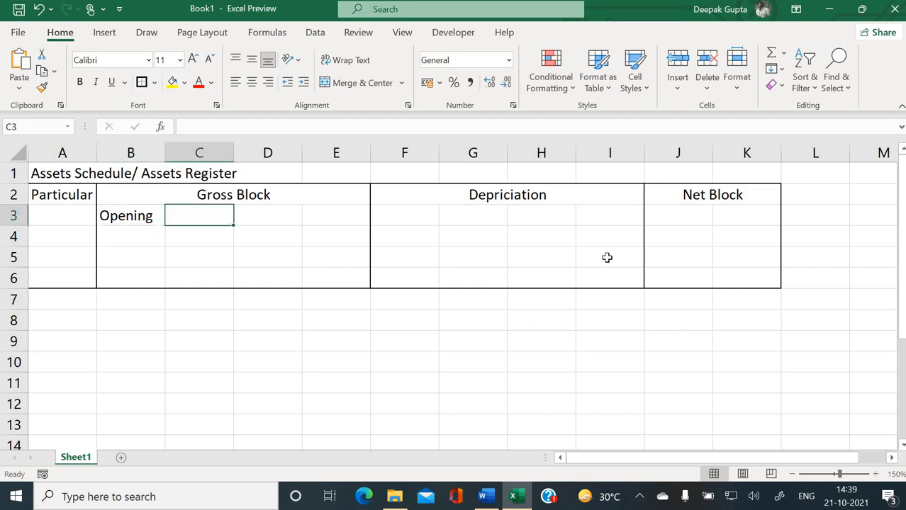
text(Addittion)
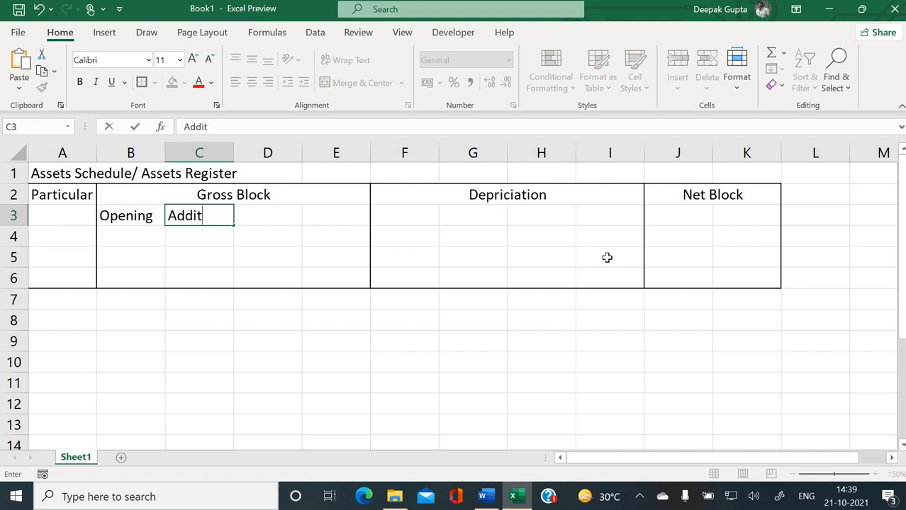
key(BackSpace)
key(BackSpace)
key(BackSpace)
text(on)
key(Return)
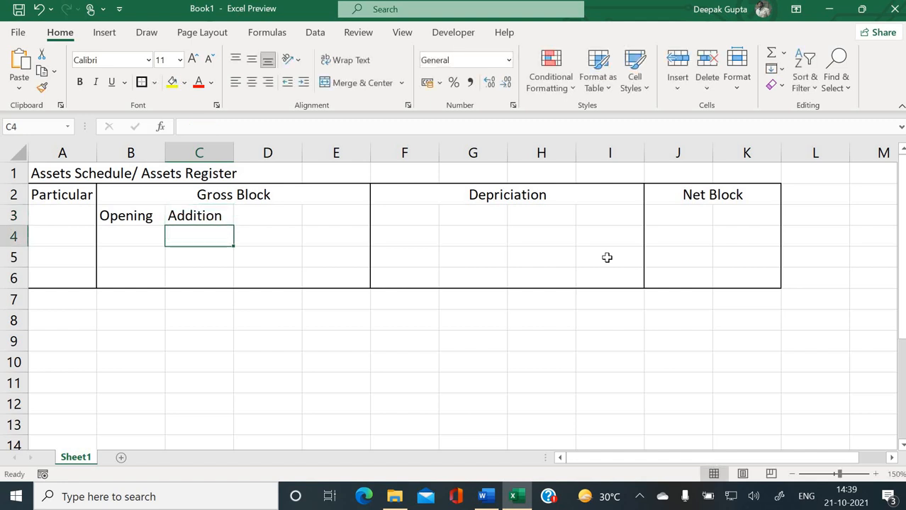
Step: Enter the Gross Block subheadings "Deduction" in D3 and "Closing" in E3
click(274, 213)
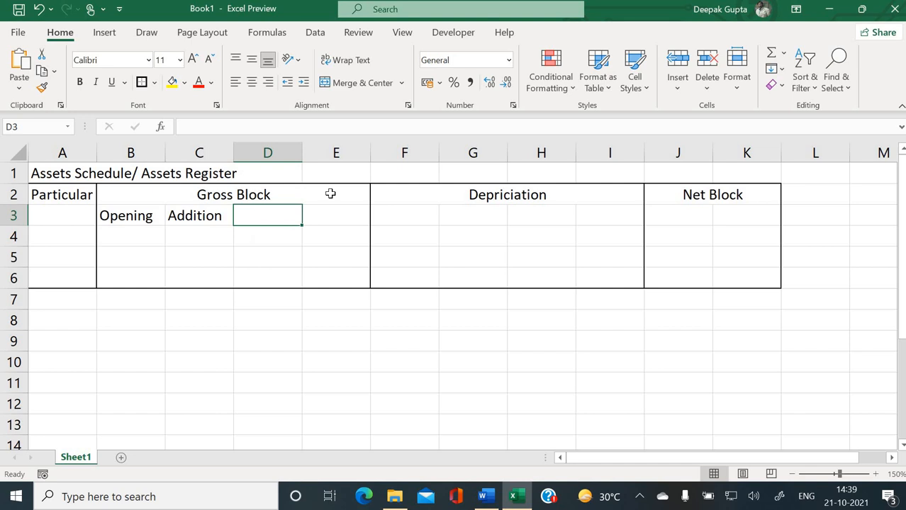
text(Deduction)
key(Return)
click(330, 224)
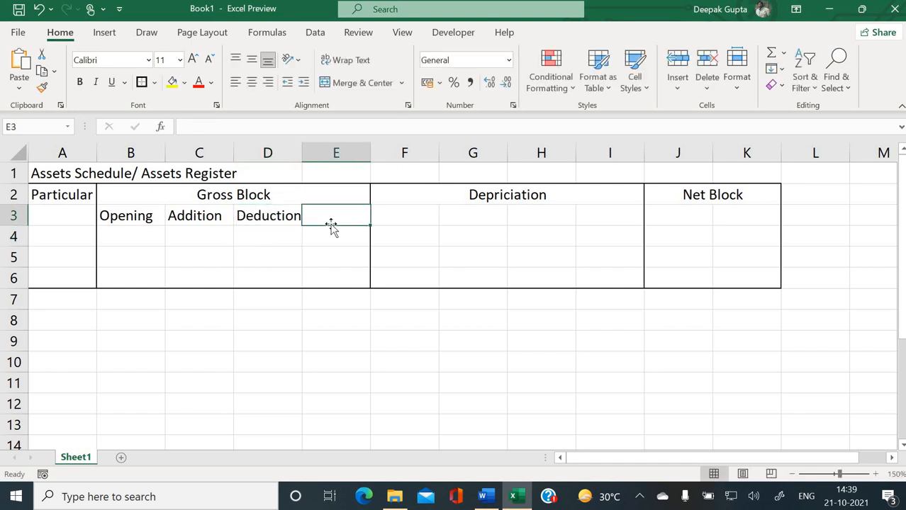
text(Cl)
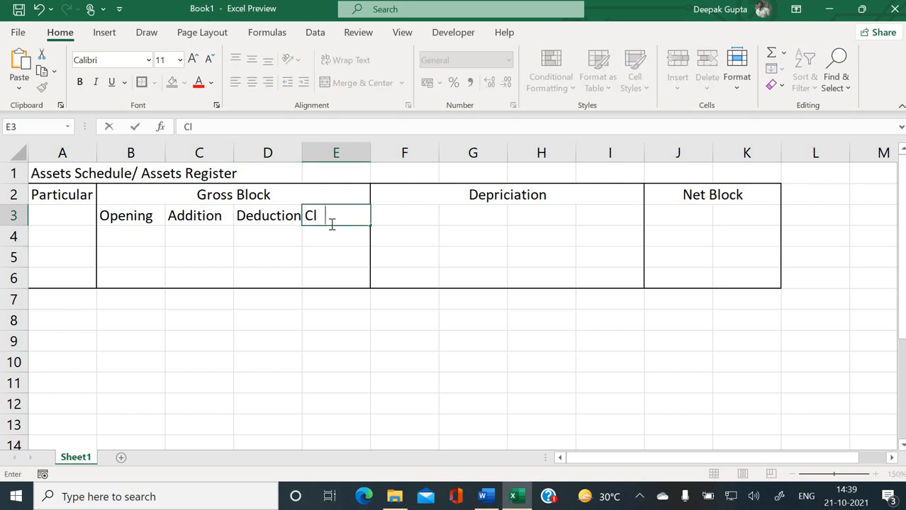
text(osing)
key(Return)
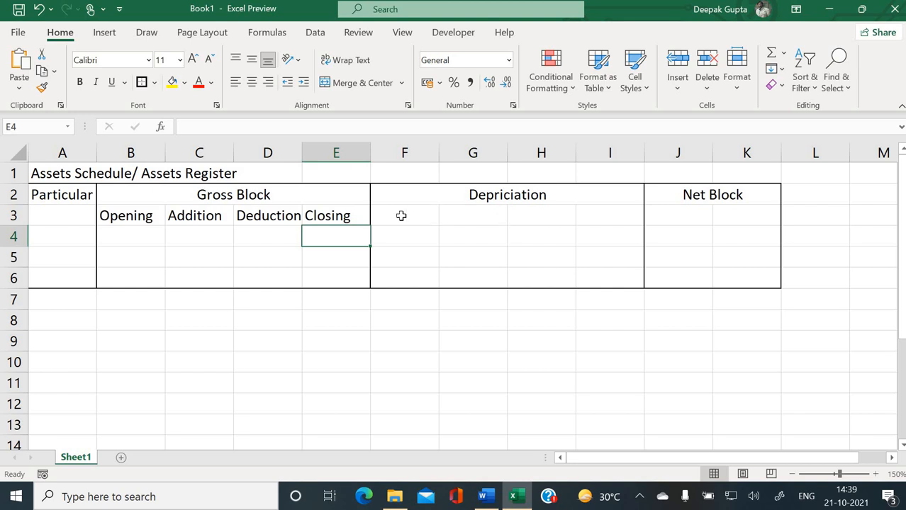
Step: Link cell F3 under Depriciation to the Gross Block "Opening" subheading with the formula =B3
click(401, 216)
text(=)
key(Left)
key(Left)
key(Left)
key(Left)
key(Return)
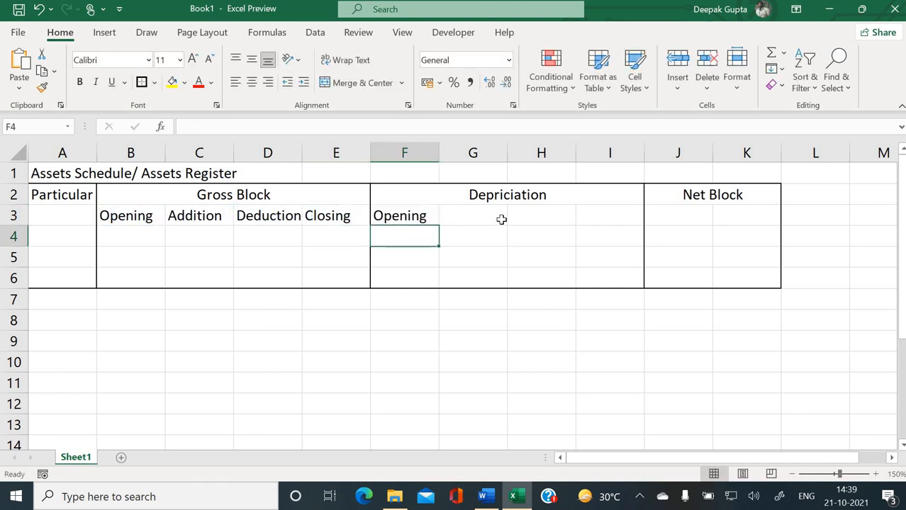
Step: Enter the formula =C3 in G3 and fill it across to I3 for the remaining Depriciation subheadings
click(505, 223)
text(=)
key(BackSpace)
text(=)
key(Left)
key(Left)
key(Left)
key(Left)
key(Return)
key(Up)
drag(508, 226, 611, 221)
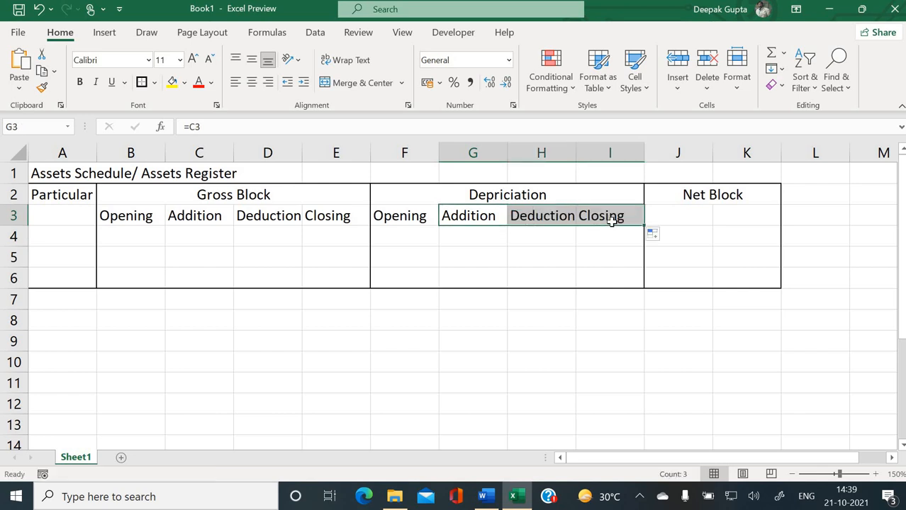
click(560, 216)
click(598, 219)
Step: Link the Net Block subheadings to the Depriciation ones, with J3 referring to "Opening" in F3 and K3 to "Closing" in I3
click(675, 220)
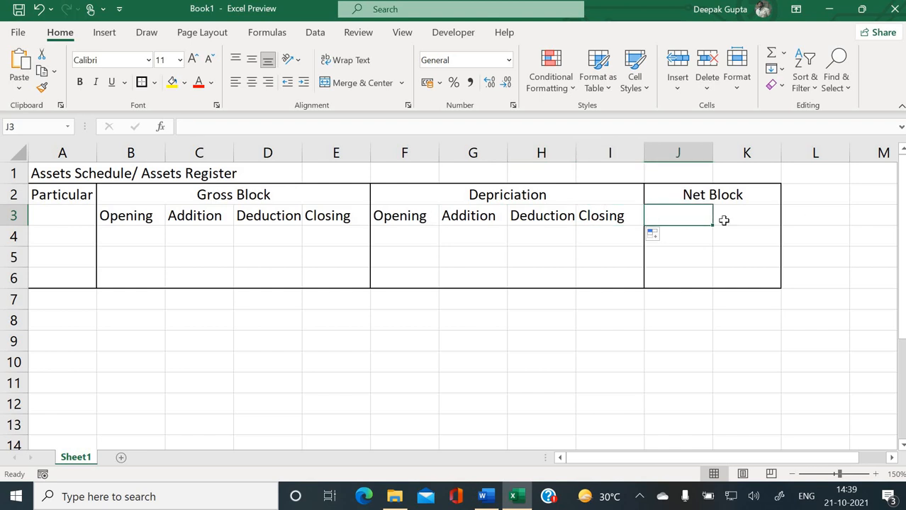
text(=)
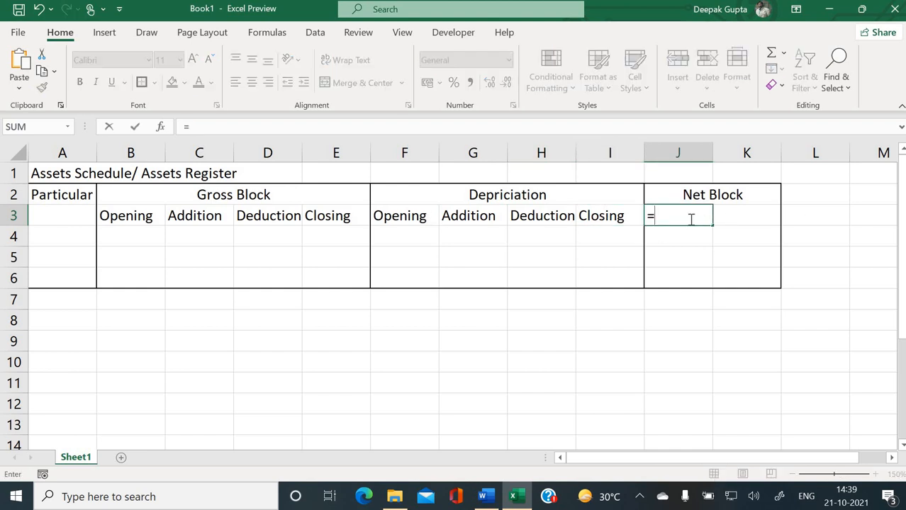
click(415, 220)
key(Return)
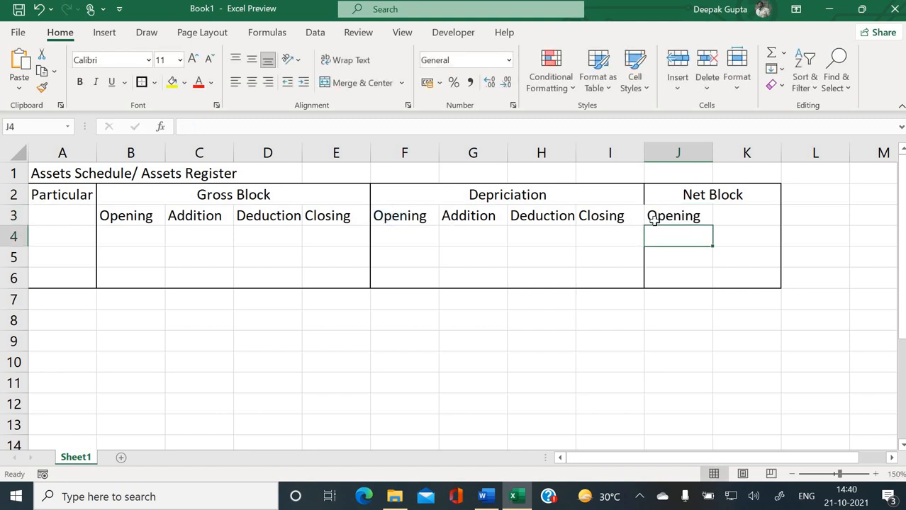
click(730, 217)
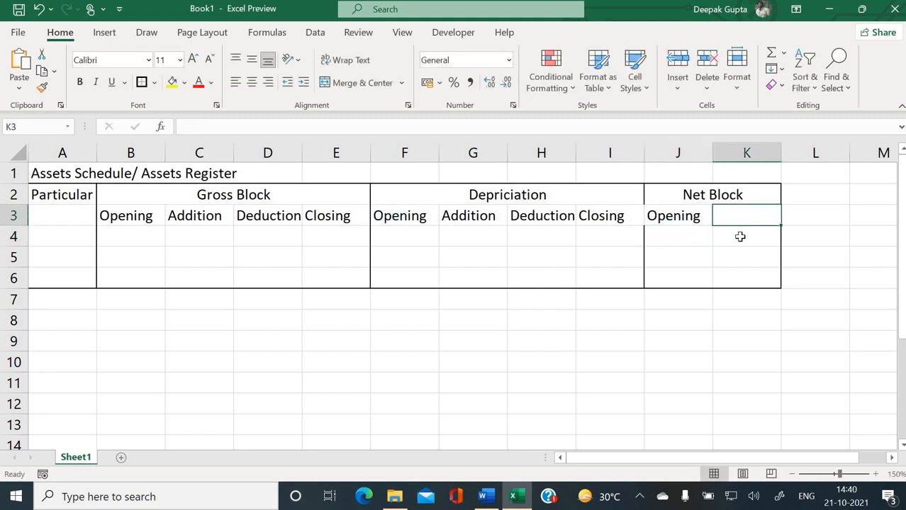
text(=)
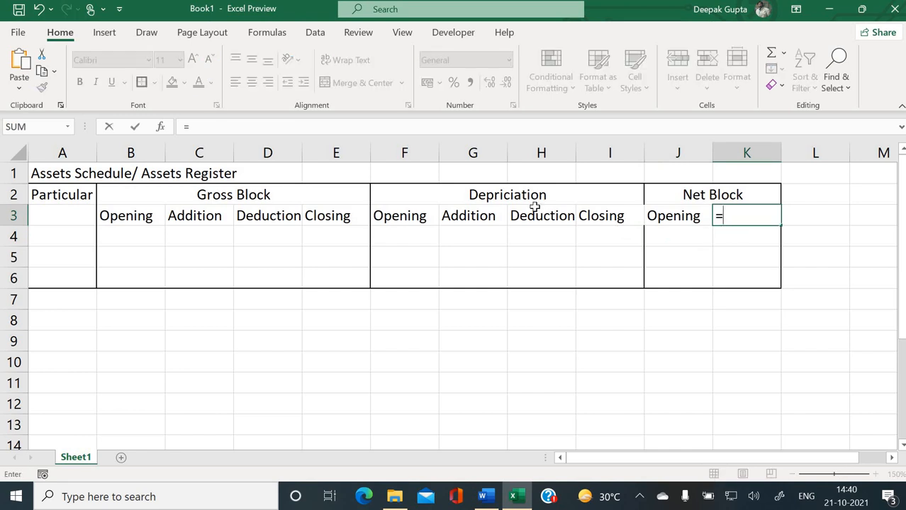
click(597, 220)
key(Return)
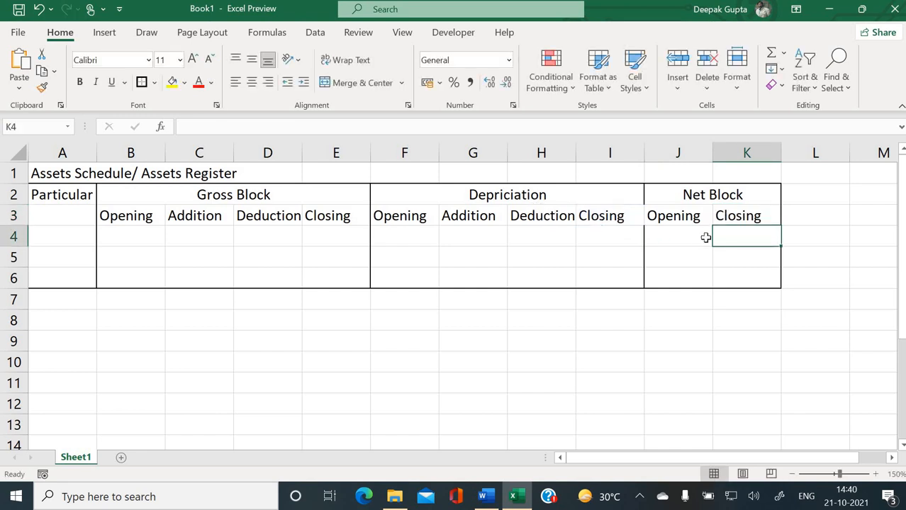
Step: Reapply the thick outside border around the Net Block section J2:K6
click(850, 234)
drag(673, 198, 702, 281)
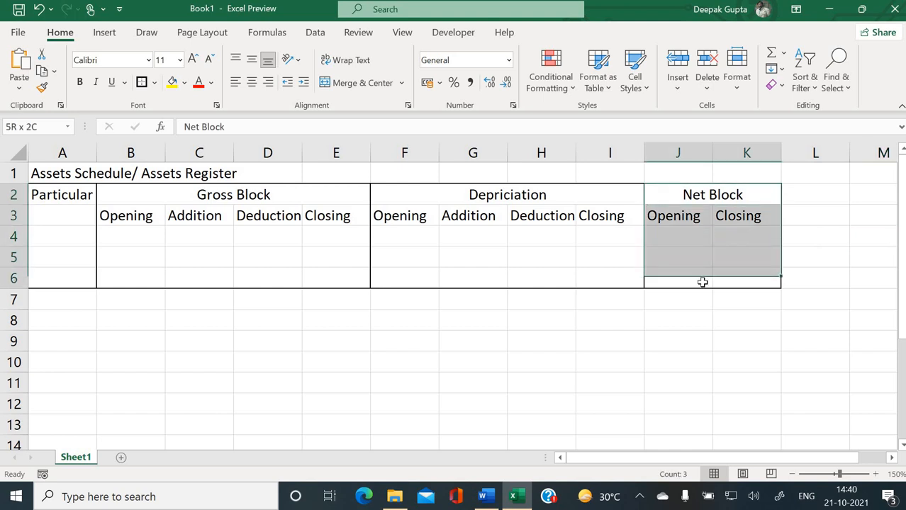
click(141, 82)
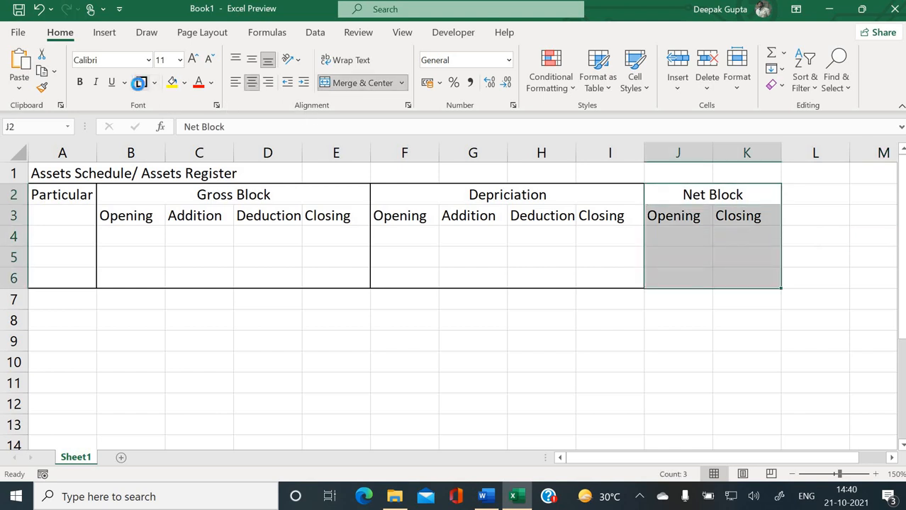
click(257, 303)
click(528, 297)
Step: Merge and center cells A2:A3 holding "Particular" and align the text vertically to the middle
drag(73, 199, 76, 213)
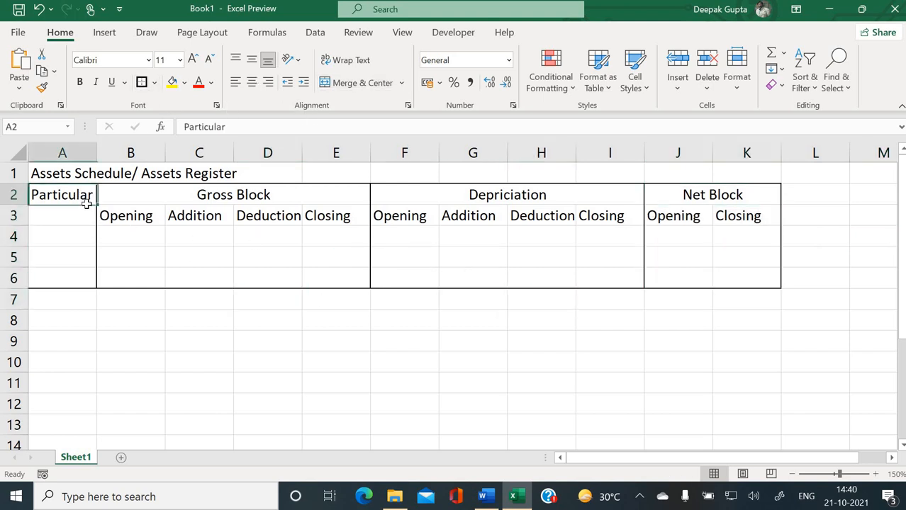
click(336, 82)
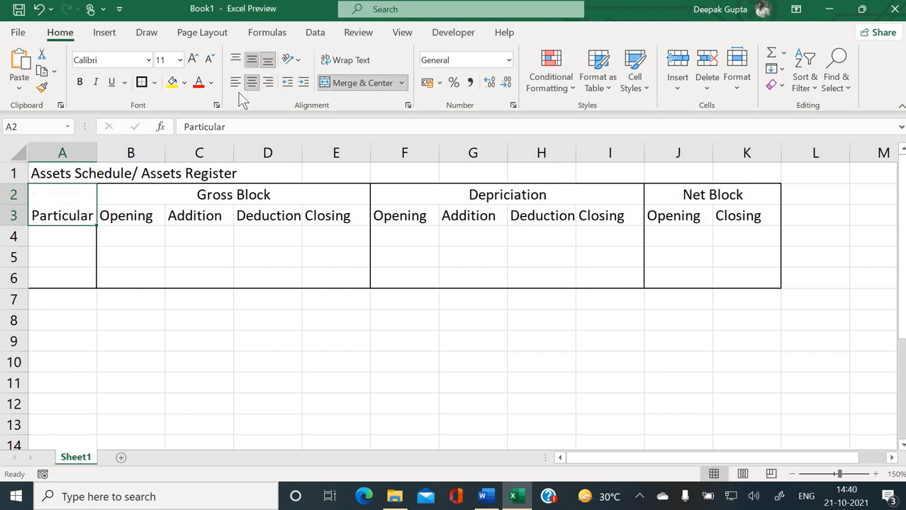
click(251, 60)
Step: Apply a thick outside border around the table's header rows A2:K3
click(190, 256)
drag(72, 206, 744, 211)
click(144, 84)
click(147, 241)
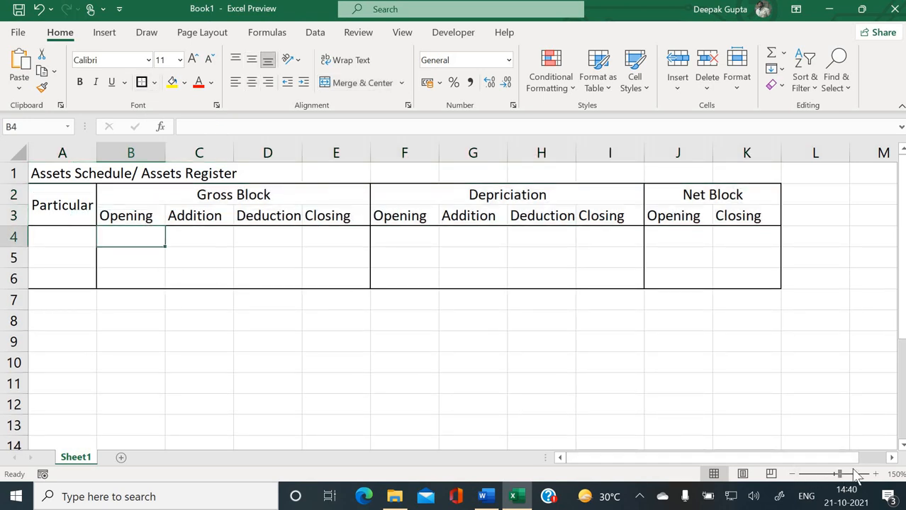
Step: Increase the height of rows 4 to 6 and widen column A
click(876, 474)
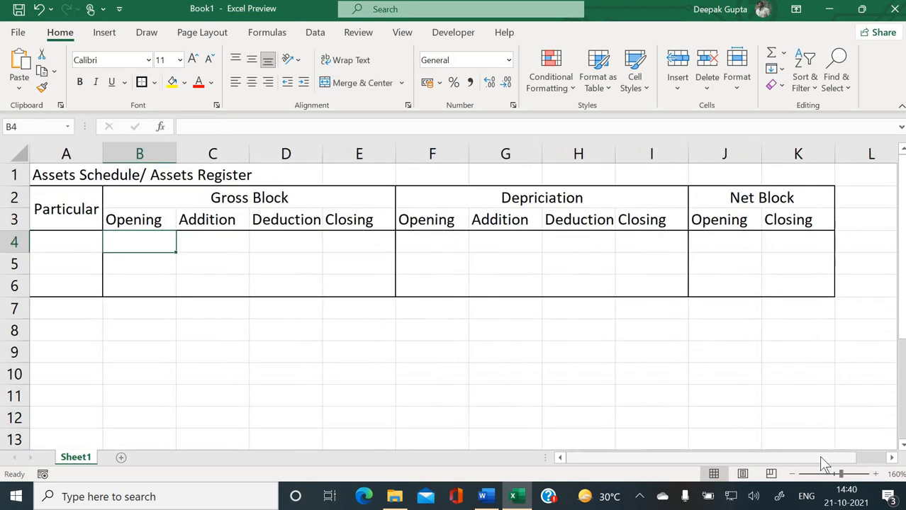
click(313, 300)
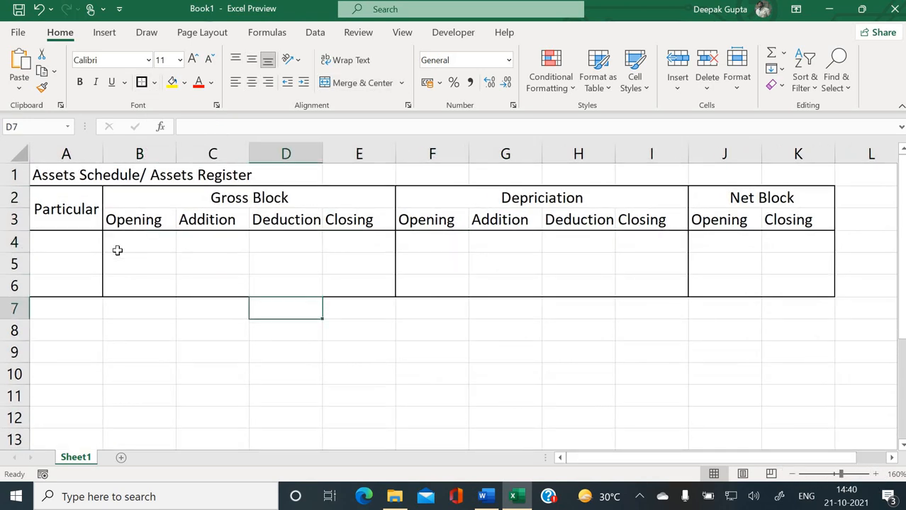
click(69, 245)
drag(22, 253, 24, 345)
click(202, 287)
click(90, 259)
drag(107, 155, 135, 158)
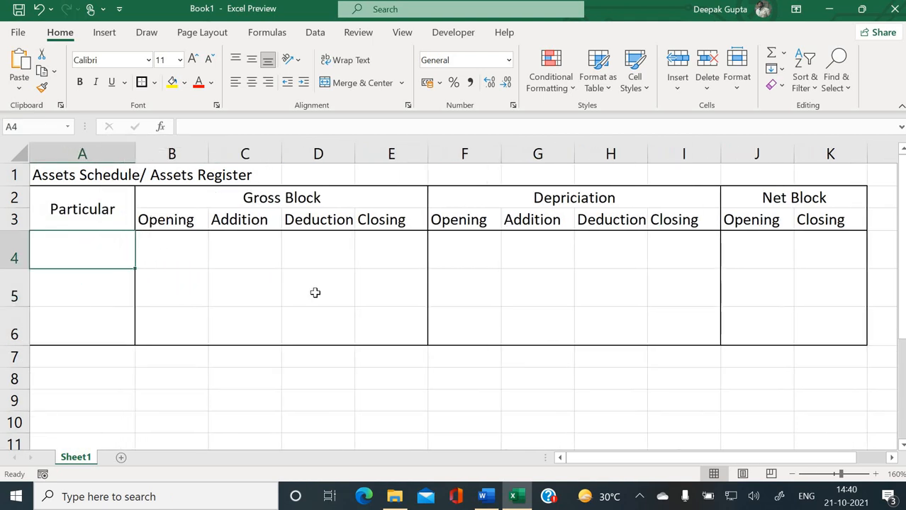
Step: Enter the asset names "Plant & Machinary", "Building" and "Furniture" in cells A4 to A6
text(Plant & Machinary)
key(Return)
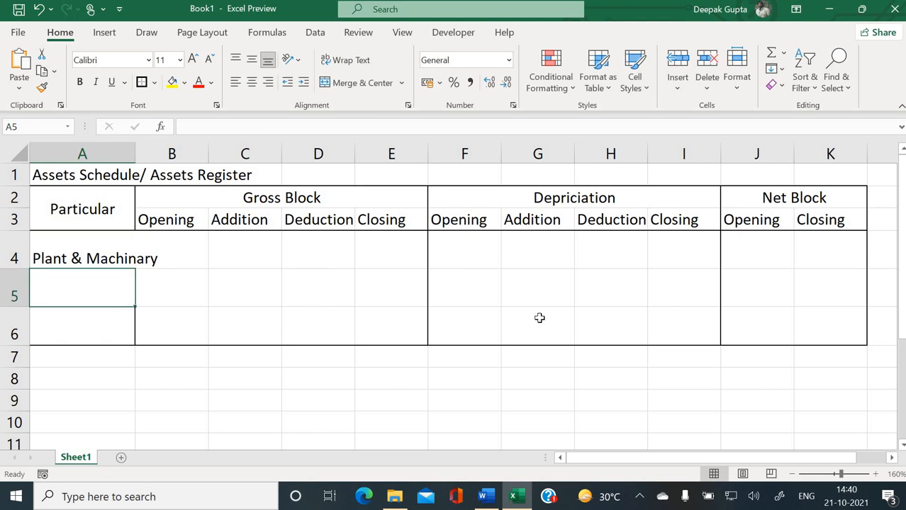
text(Building)
key(Return)
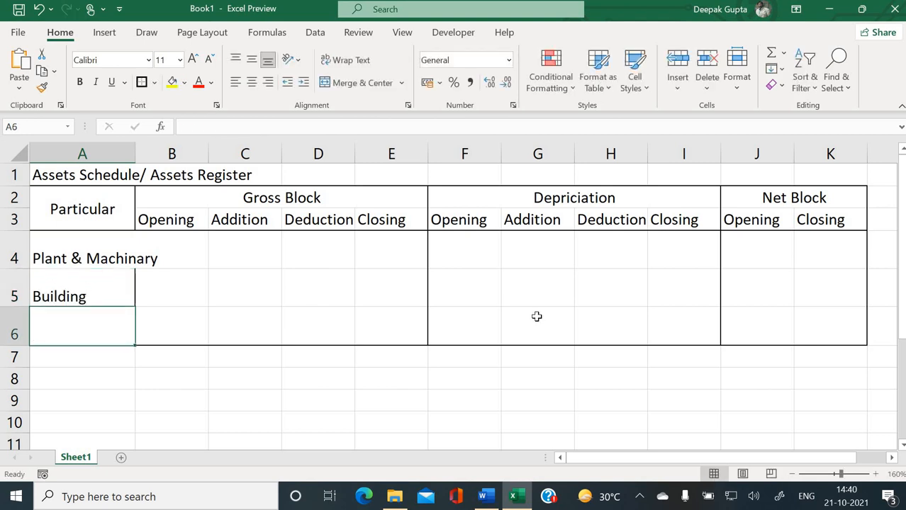
text(Furniture)
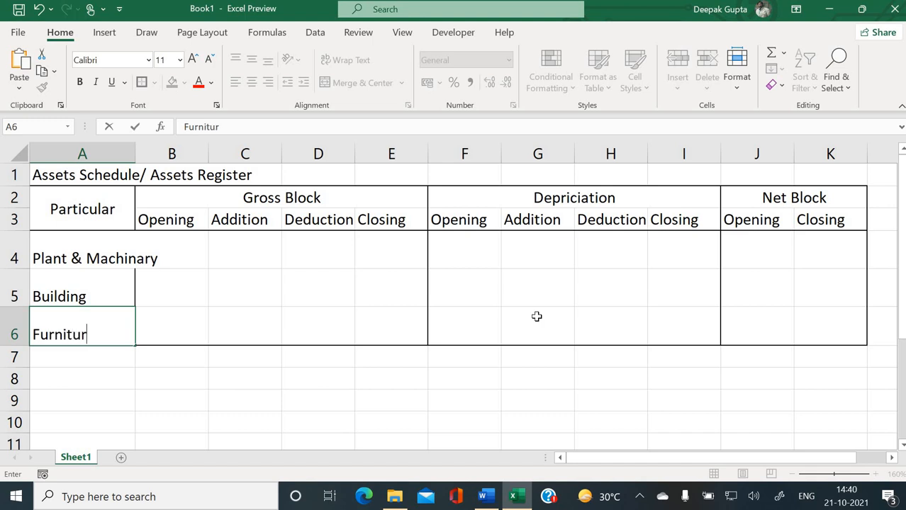
key(Return)
Step: Look up the historical cost of Plant & Machinery in the Word example and enter 850000 as its Gross Block opening in B4
click(198, 240)
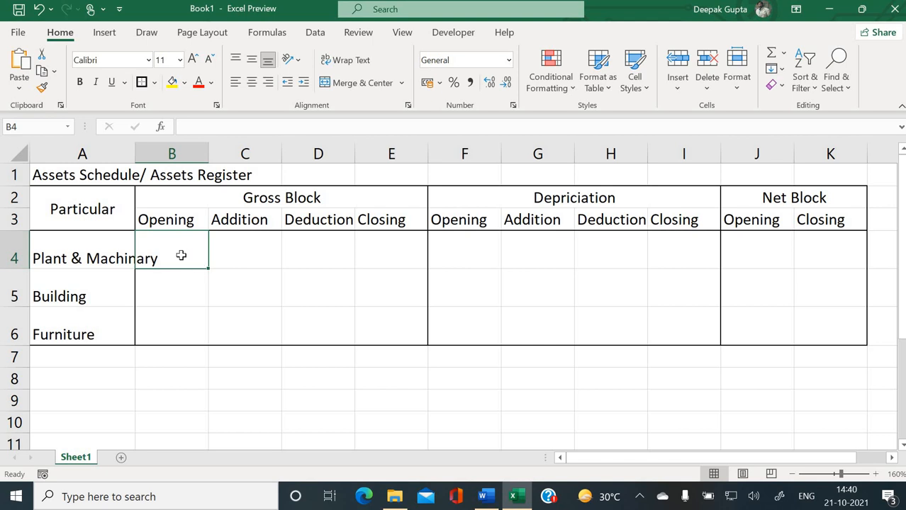
key(alt+Tab)
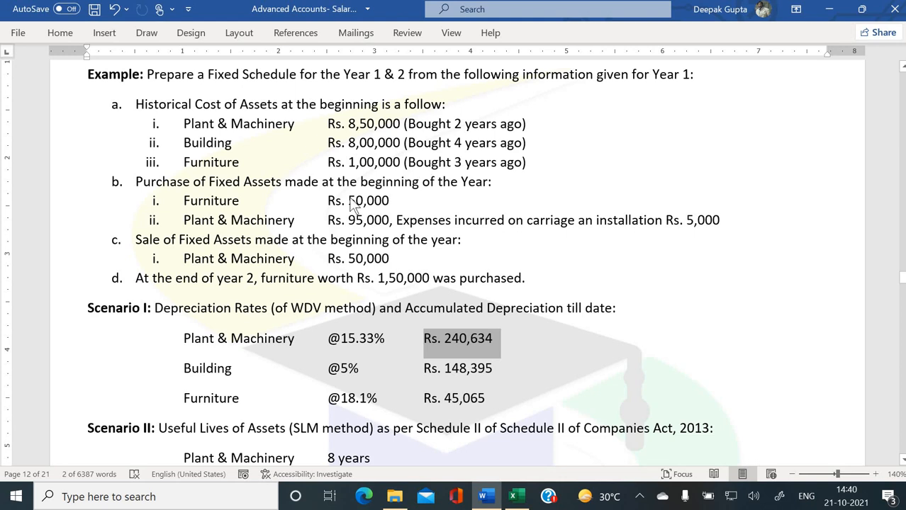
key(alt+Tab)
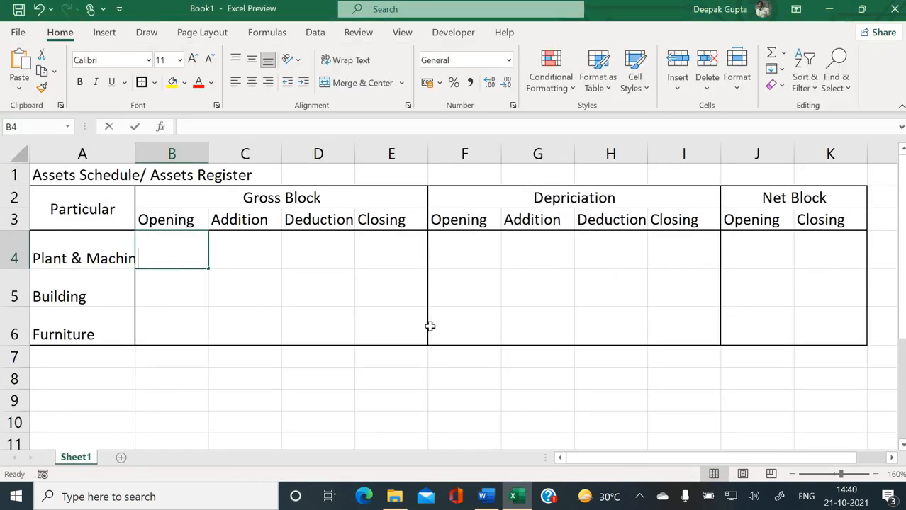
text(850000)
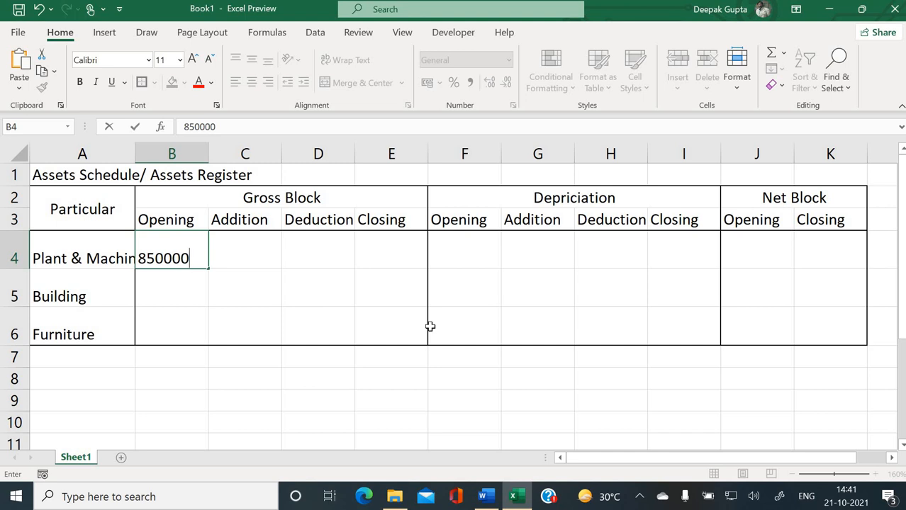
key(Return)
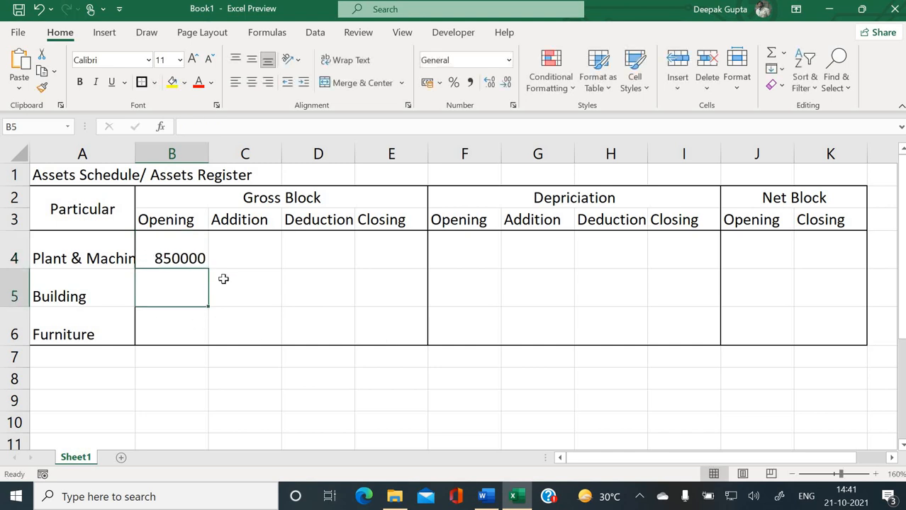
Step: Look up the historical costs in the Word example and enter Gross Block openings of 800000 for Building in B5 and 100000 for Furniture in B6
key(alt+Tab)
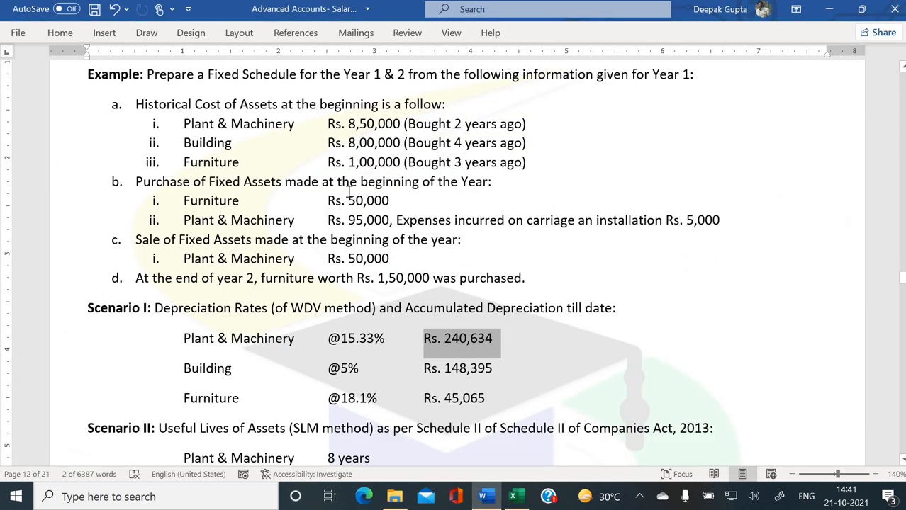
key(alt+Tab)
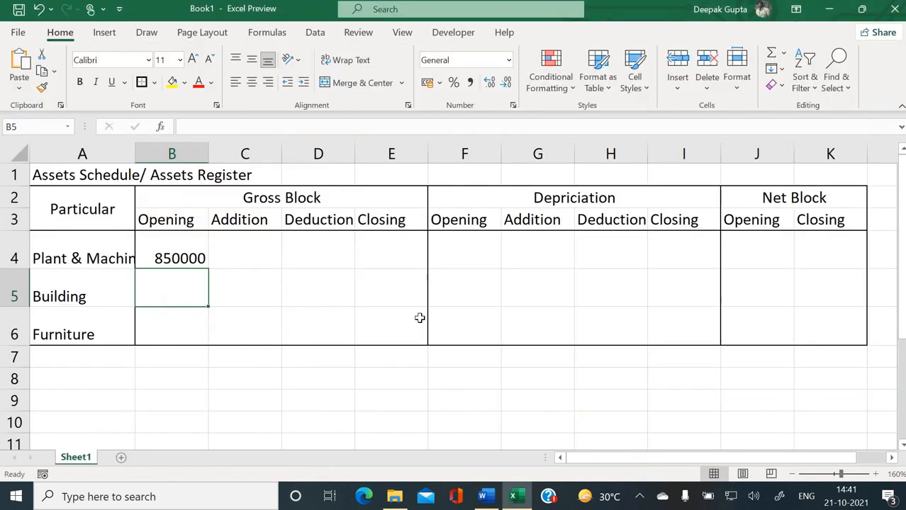
text(80000)
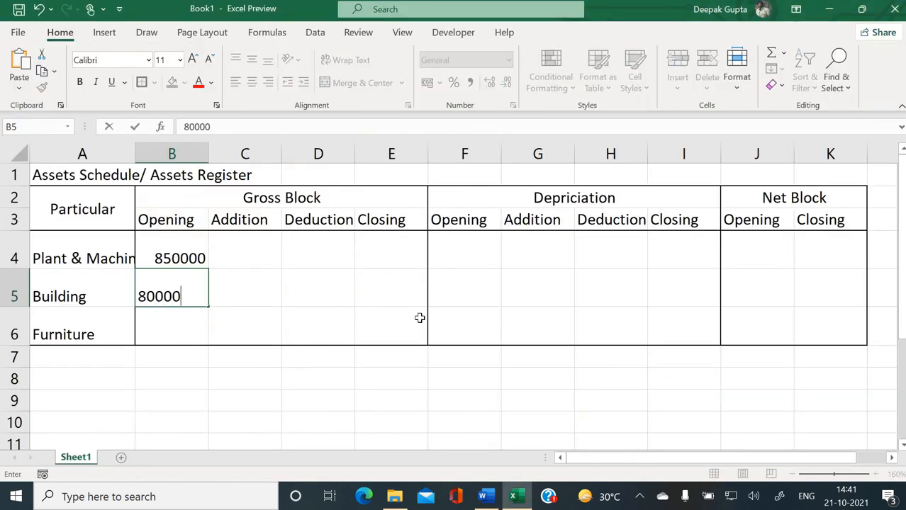
text(0)
key(Return)
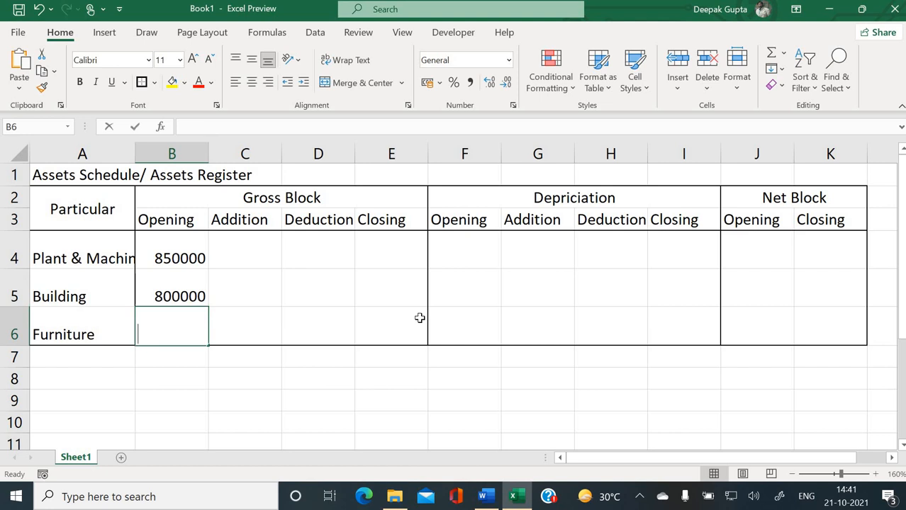
text(100000)
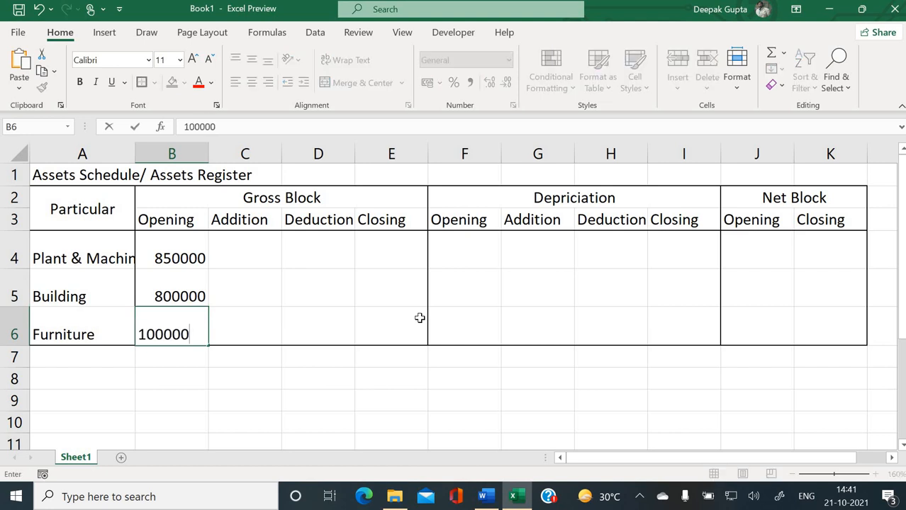
key(Return)
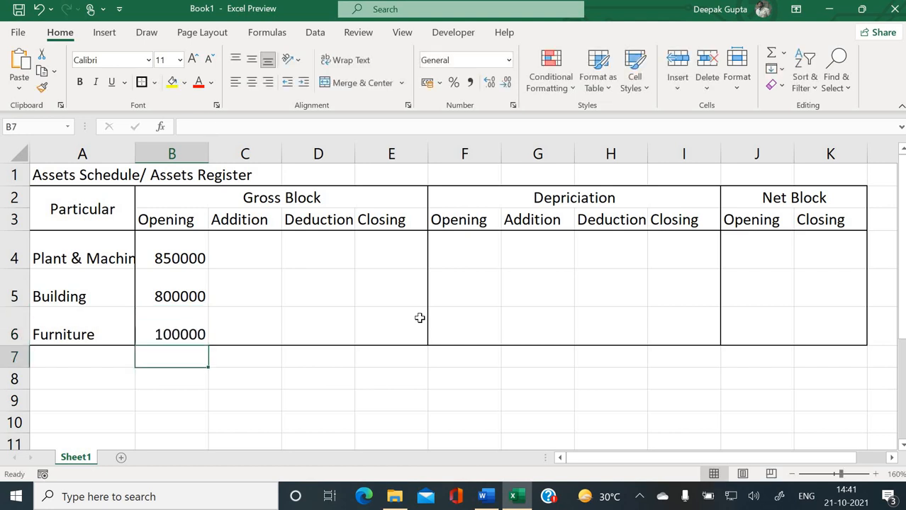
Step: Look up Plant & Machinery's accumulated depreciation in the Word example and enter 240634 as its depreciation opening in F4
click(455, 247)
key(alt+Tab)
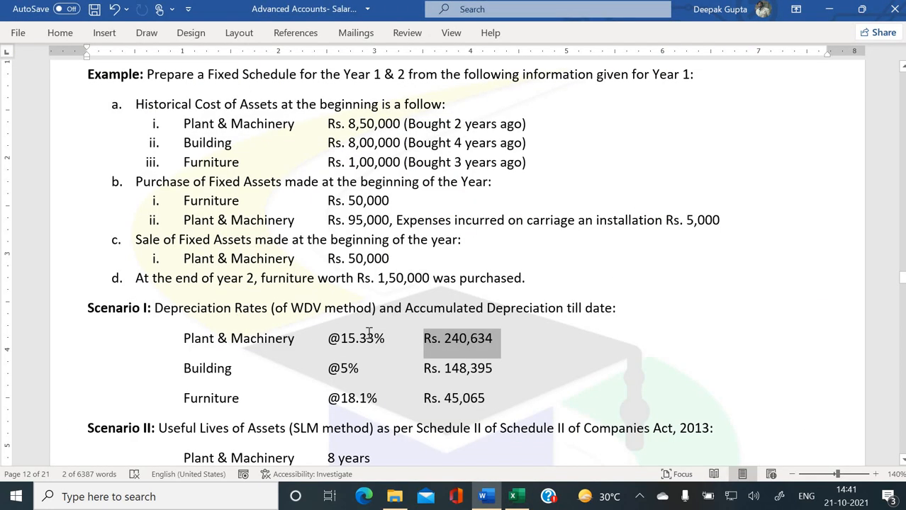
click(451, 346)
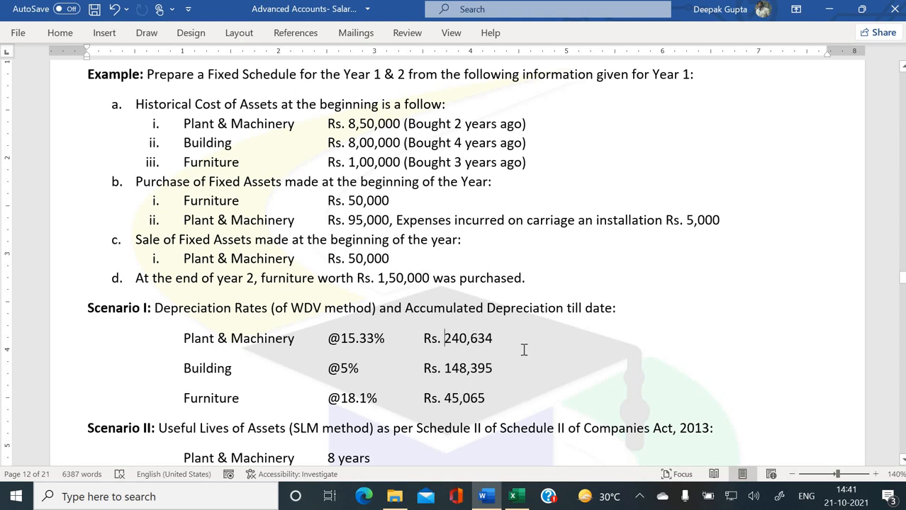
key(alt+Tab)
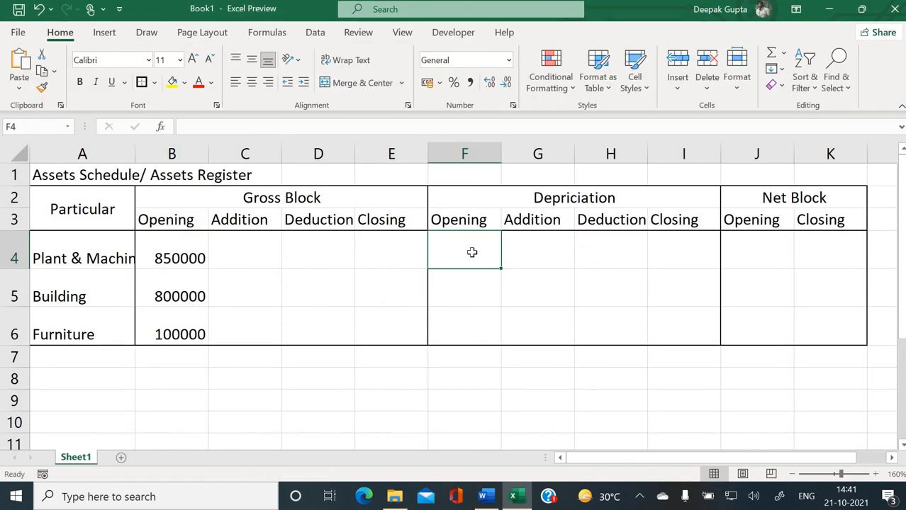
key(alt+Tab)
key(alt+Tab)
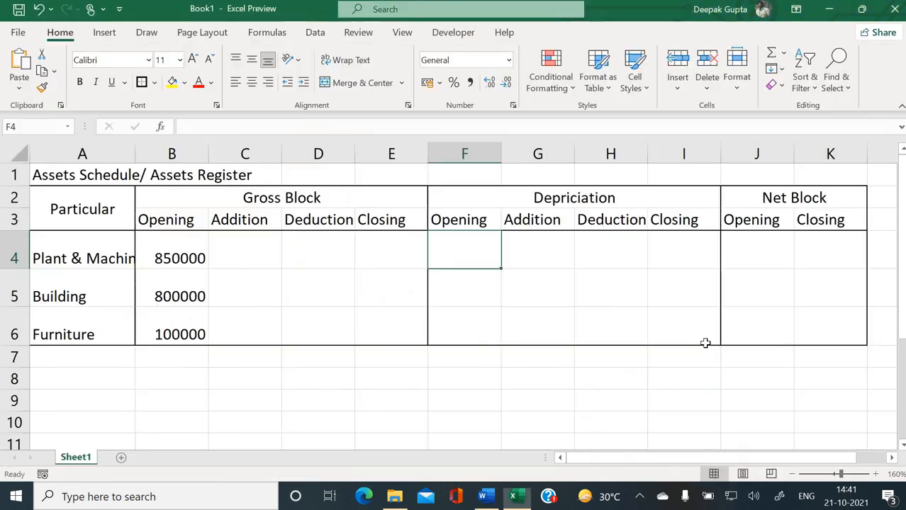
text(24000)
key(BackSpace)
key(BackSpace)
text(63)
Step: Look up Building's accumulated depreciation in the Word example and enter 148395 as its depreciation opening in F5
key(alt+Tab)
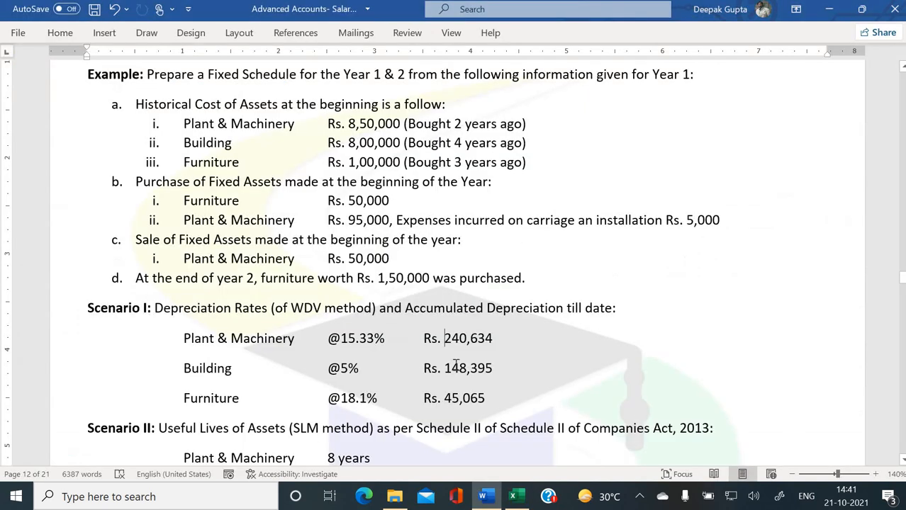
key(alt+Tab)
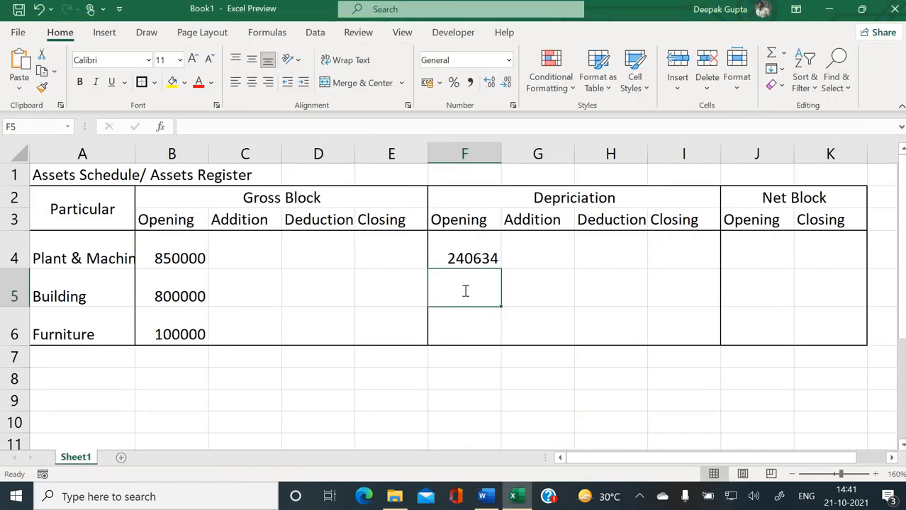
text(134)
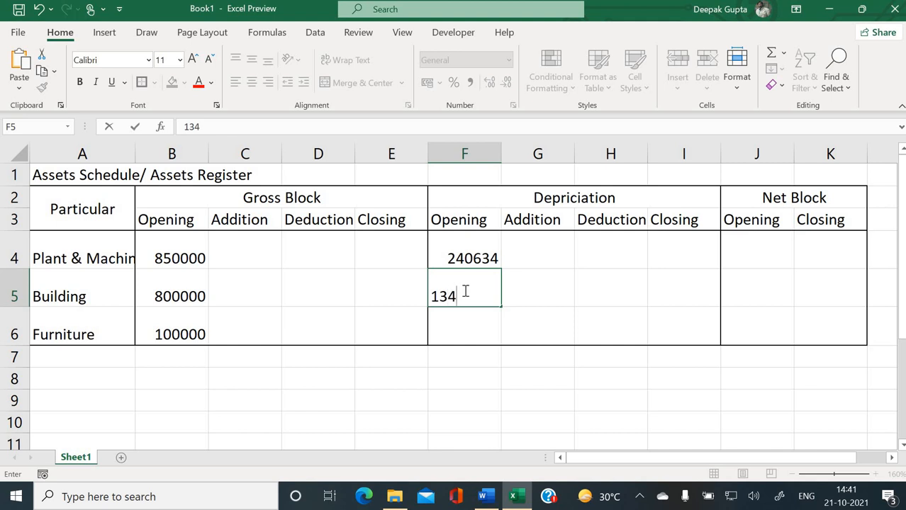
text(395)
key(Return)
key(alt+Tab)
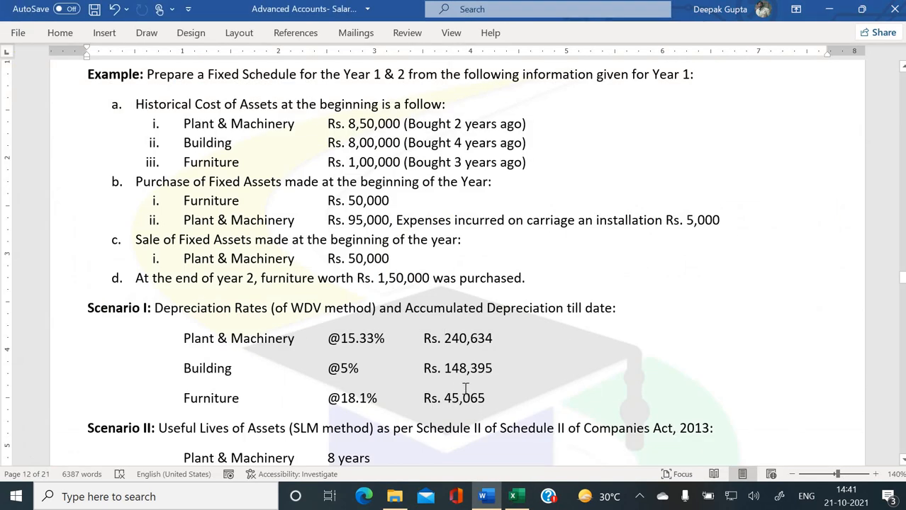
key(alt+Tab)
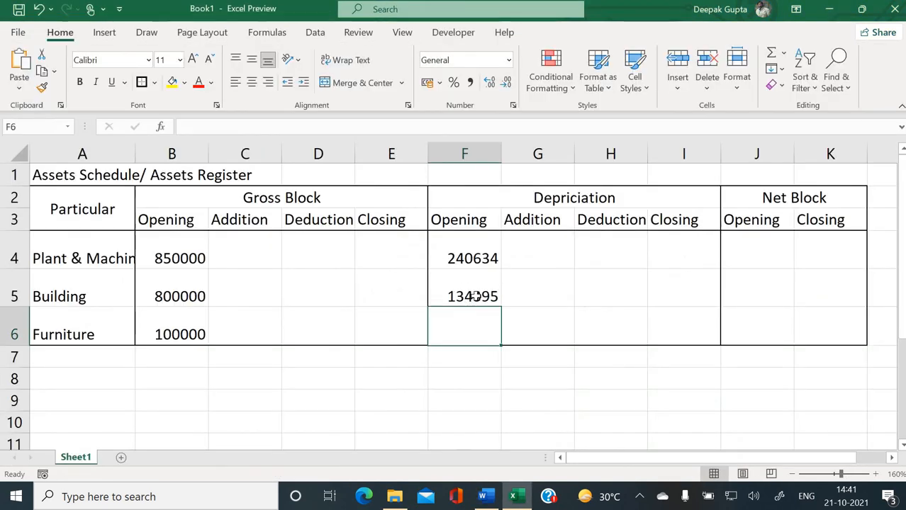
double_click(474, 297)
key(BackSpace)
key(BackSpace)
text(48)
key(Return)
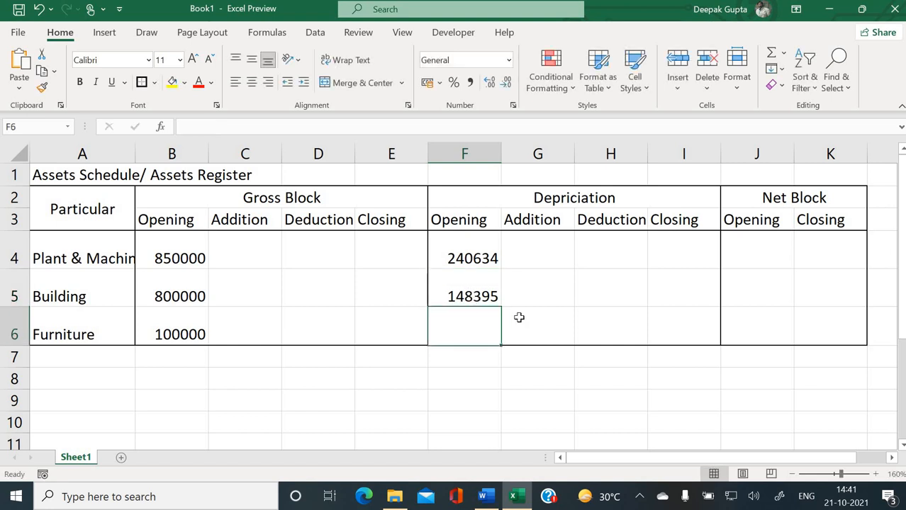
Step: Look up Furniture's accumulated depreciation in the Word example and enter 45065 as its depreciation opening in F6
key(alt+Tab)
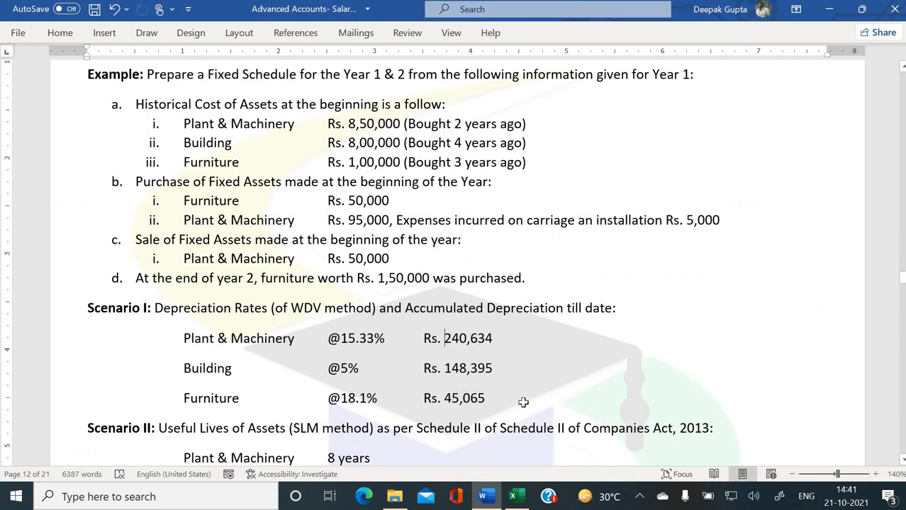
key(alt+Tab)
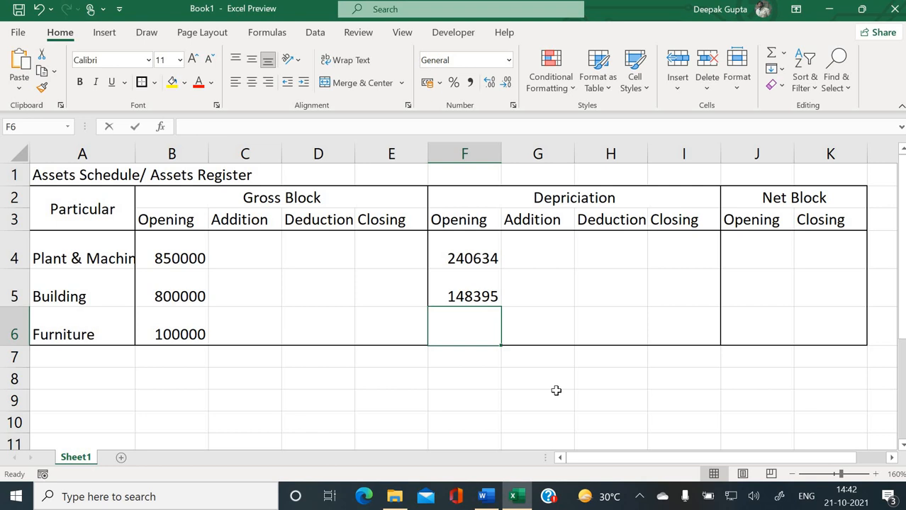
text(45065)
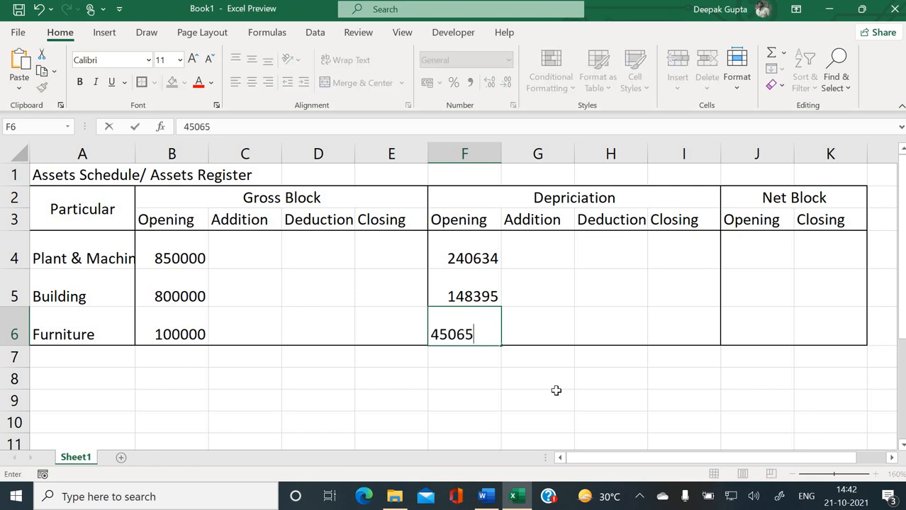
key(Return)
Step: Calculate Plant & Machinery's Net Block opening in J4 as gross block minus depreciation with =B4-F4
click(750, 255)
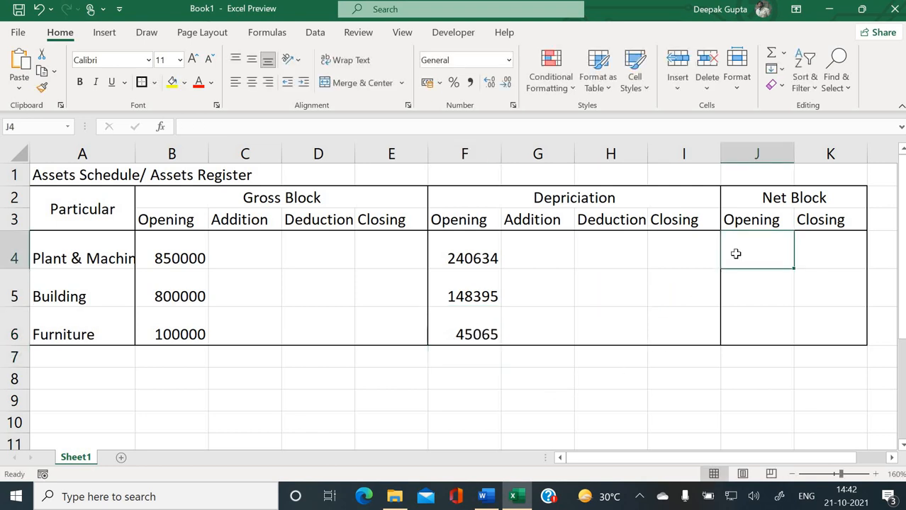
drag(155, 249, 156, 324)
drag(479, 243, 476, 333)
click(750, 263)
text(=)
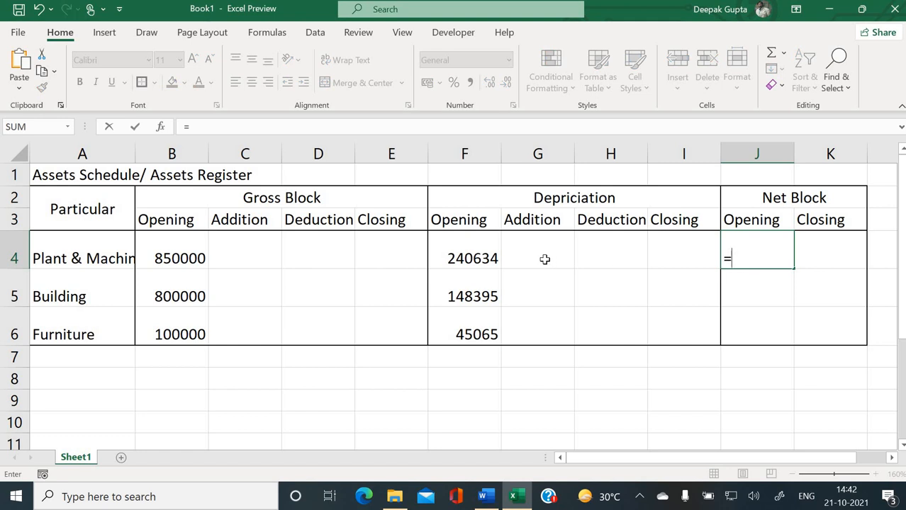
click(185, 257)
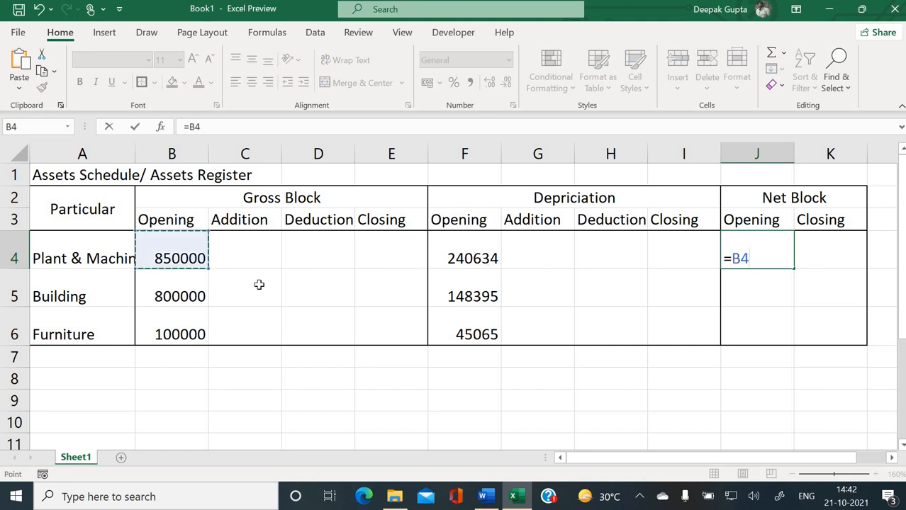
text(-)
click(461, 258)
key(Return)
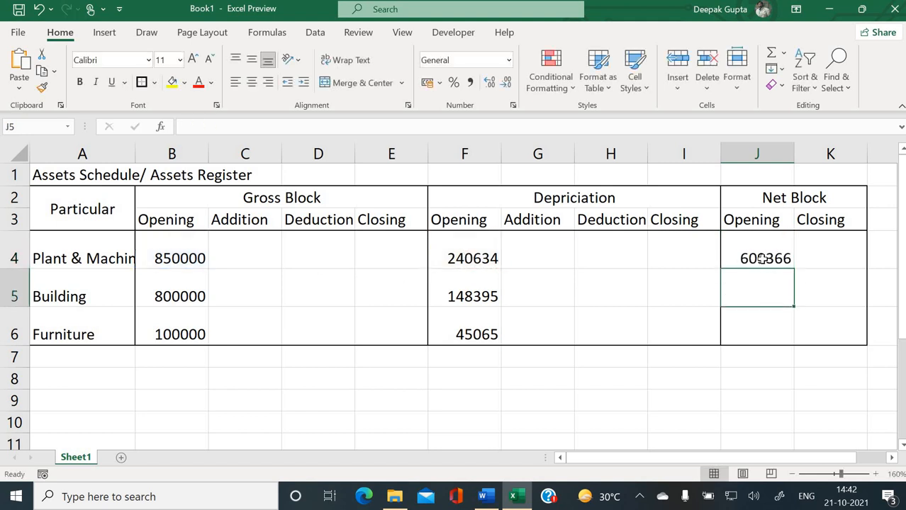
Step: Calculate Building's Net Block opening in J5 with the formula =B5-F5
text(=)
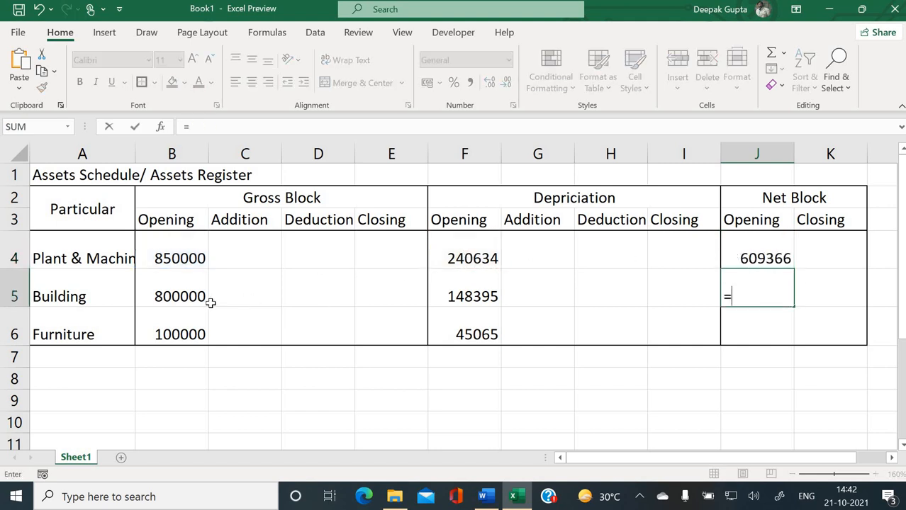
click(165, 295)
text(-)
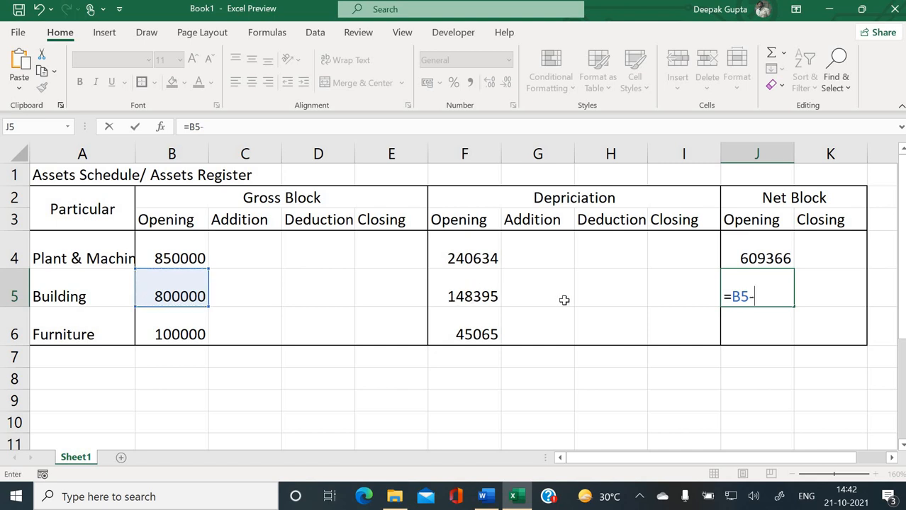
click(479, 296)
key(Return)
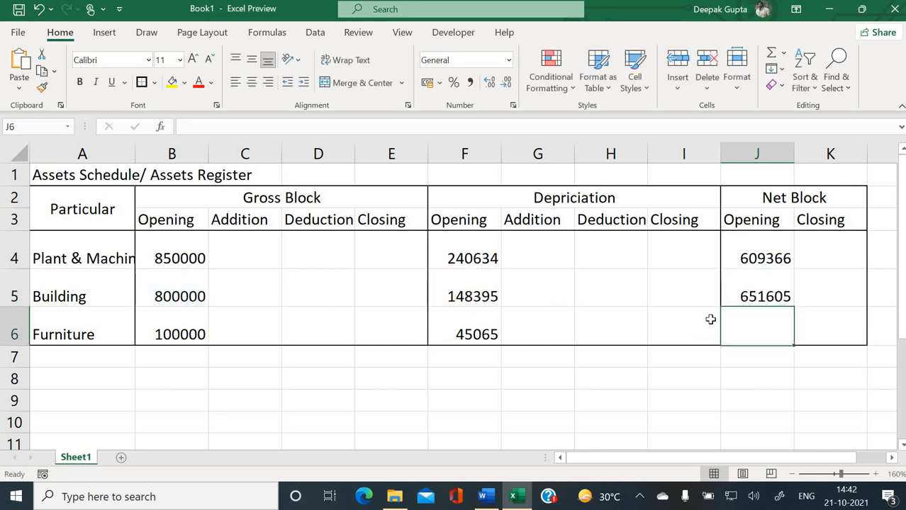
Step: Calculate Furniture's Net Block opening in J6 with the formula =B6-F6
text(=)
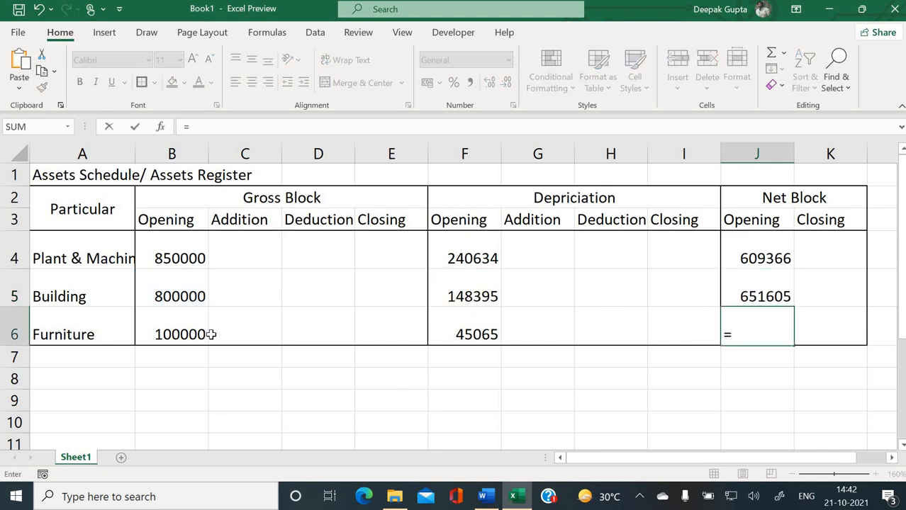
click(202, 335)
text(-)
click(474, 332)
key(Return)
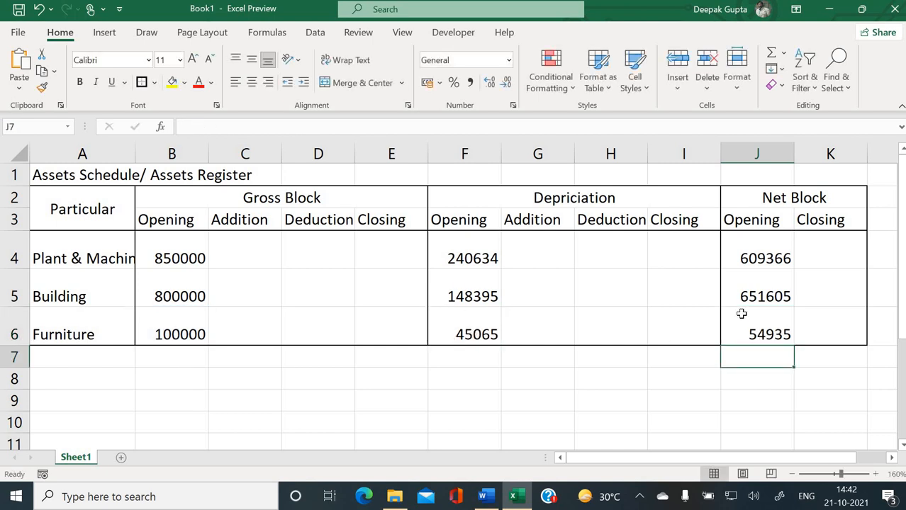
drag(750, 258, 752, 336)
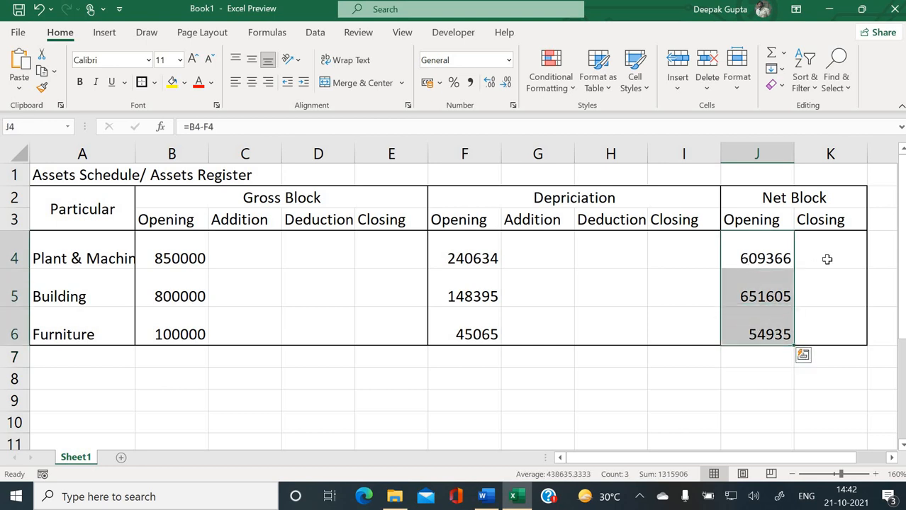
drag(835, 252, 833, 325)
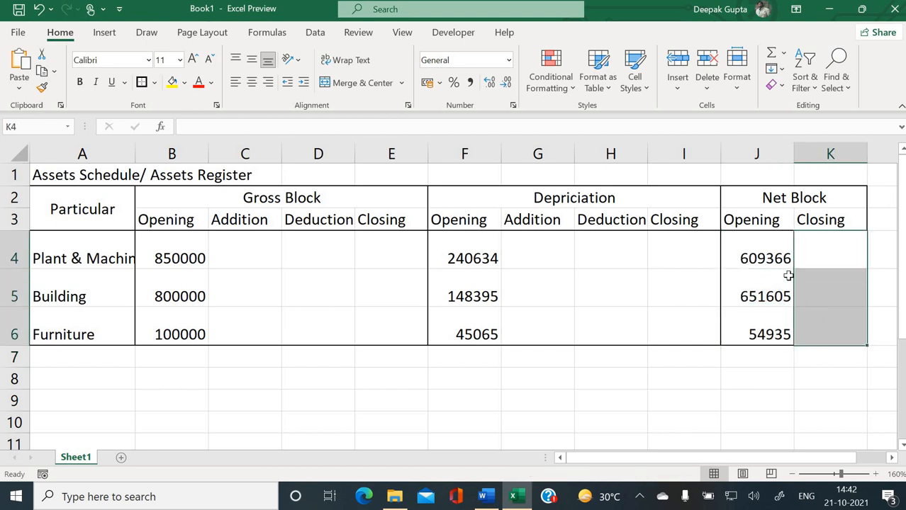
click(268, 262)
click(341, 258)
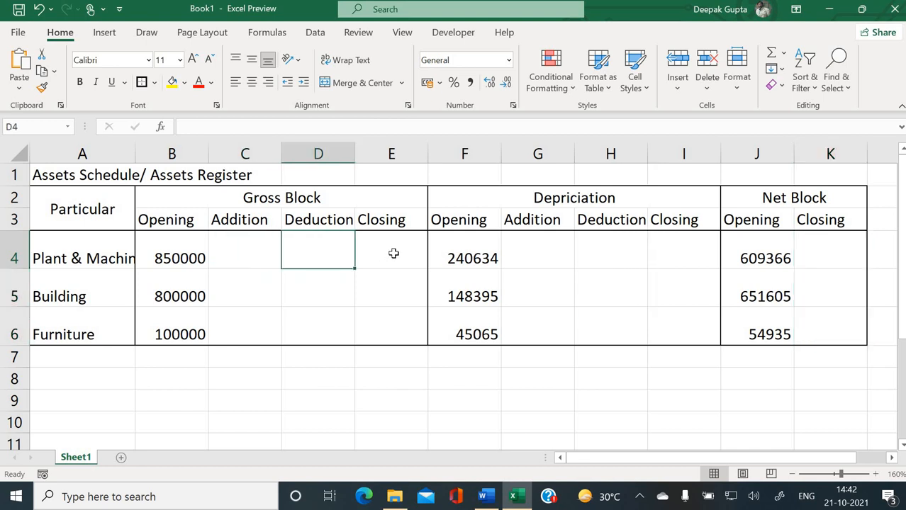
click(394, 255)
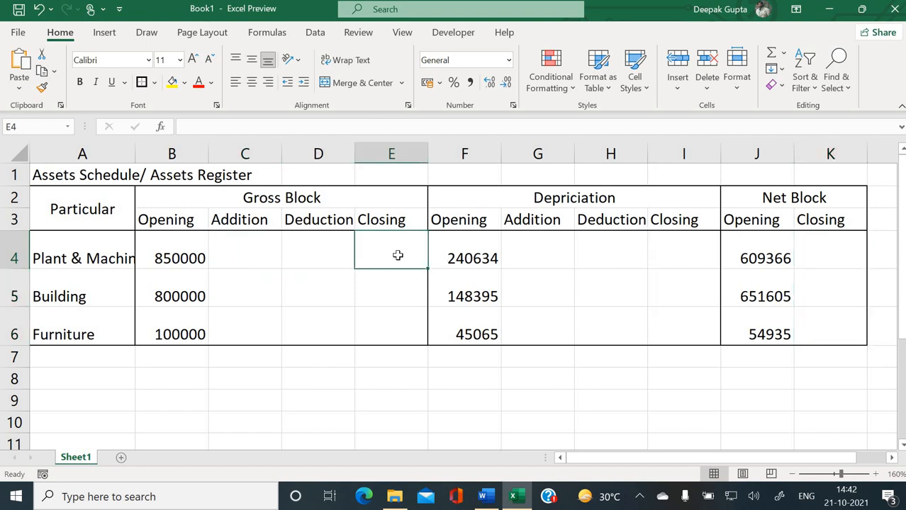
click(669, 260)
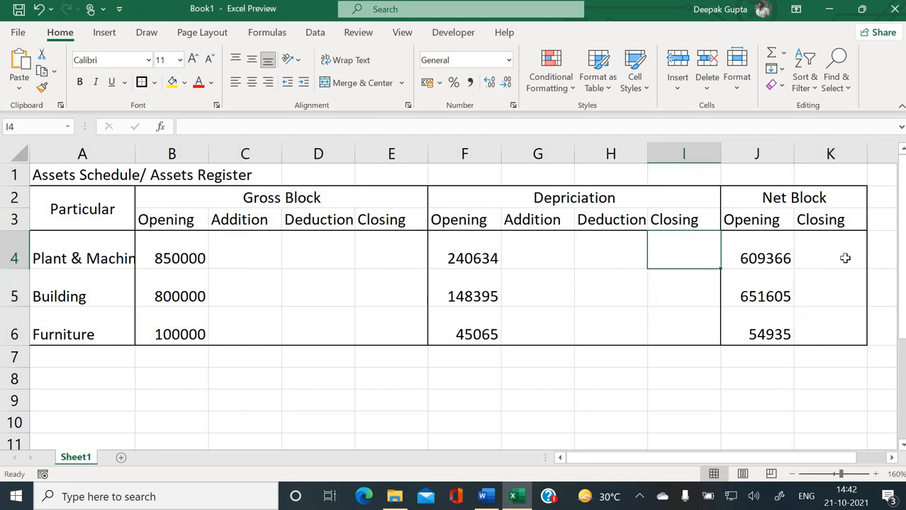
click(843, 258)
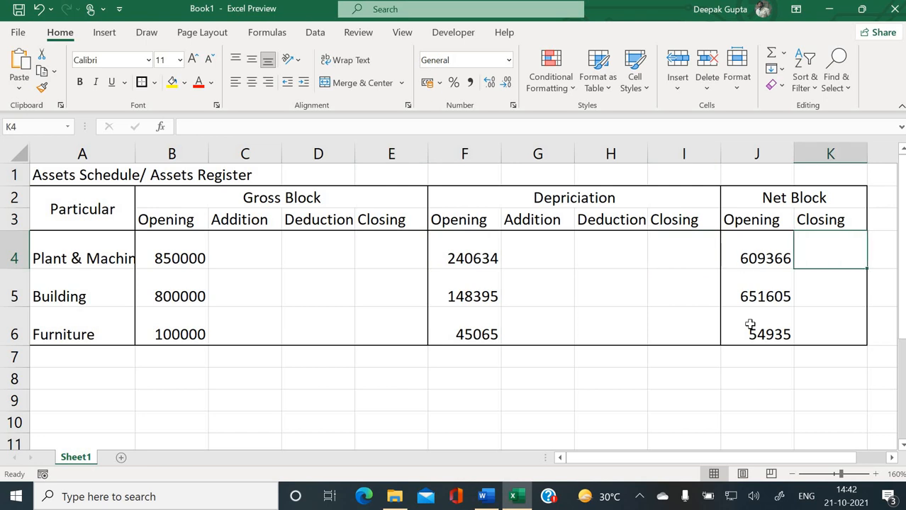
click(255, 253)
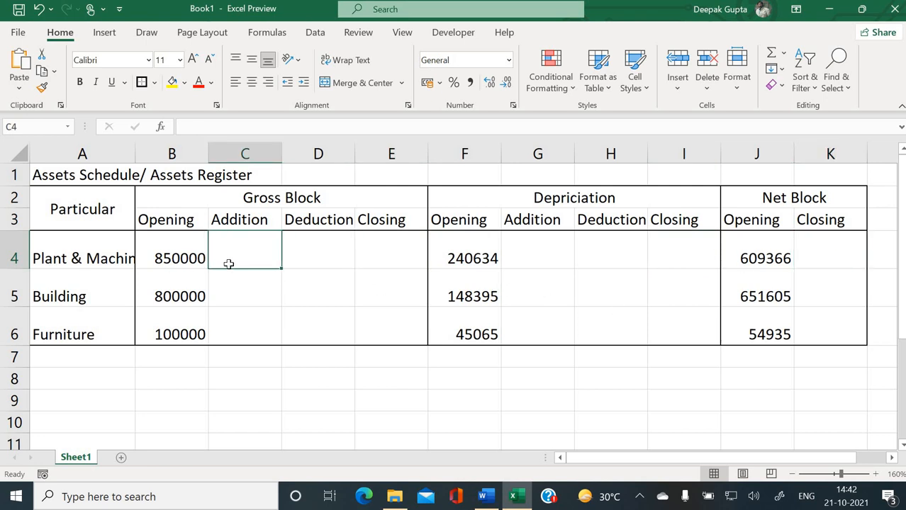
Step: Look up Plant & Machinery's purchase cost and installation expenses in the Word example and enter 100000 as its Gross Block addition in C4
key(alt+Tab)
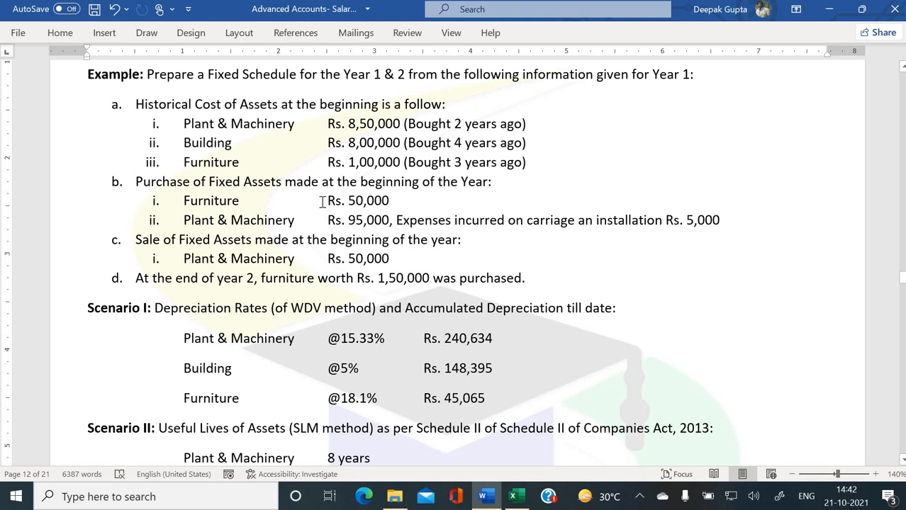
drag(328, 221, 780, 221)
key(alt+Tab)
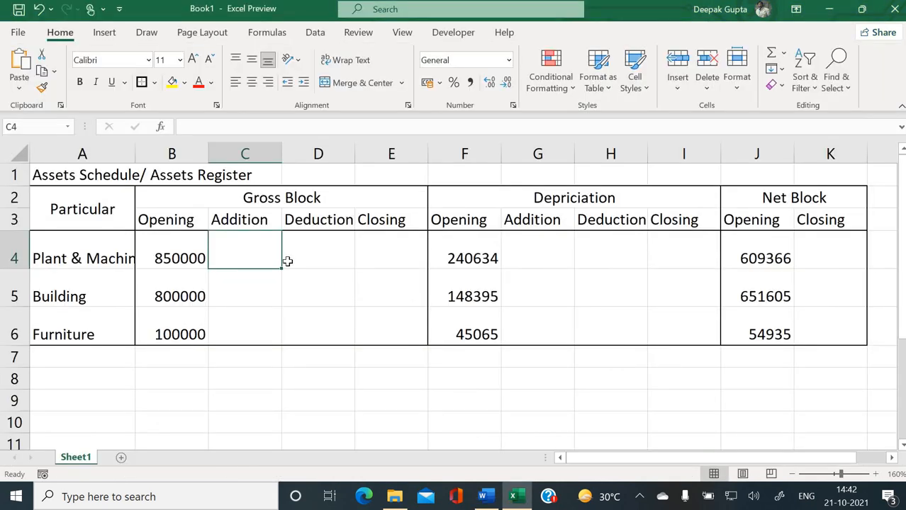
text(10000)
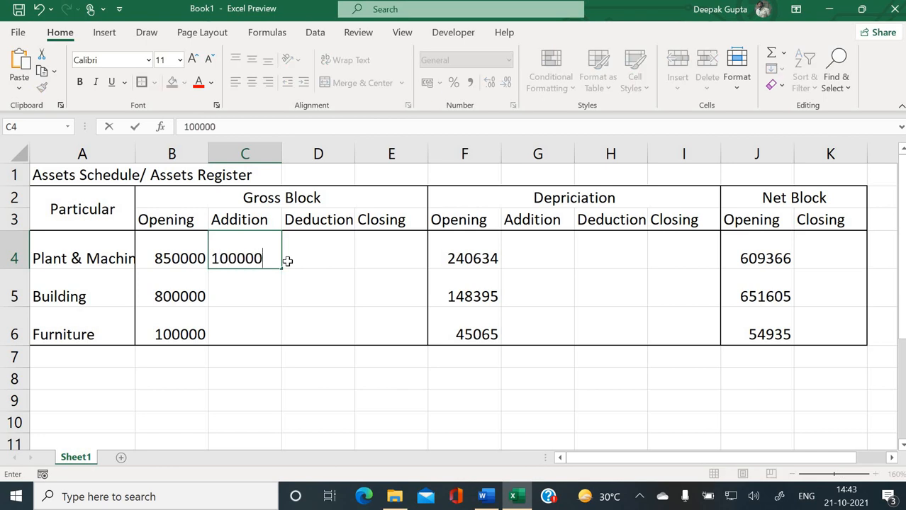
text(0)
key(Return)
Step: Look up the Plant & Machinery sale in the Word example and enter 50000 as its Gross Block deduction in D4
click(329, 253)
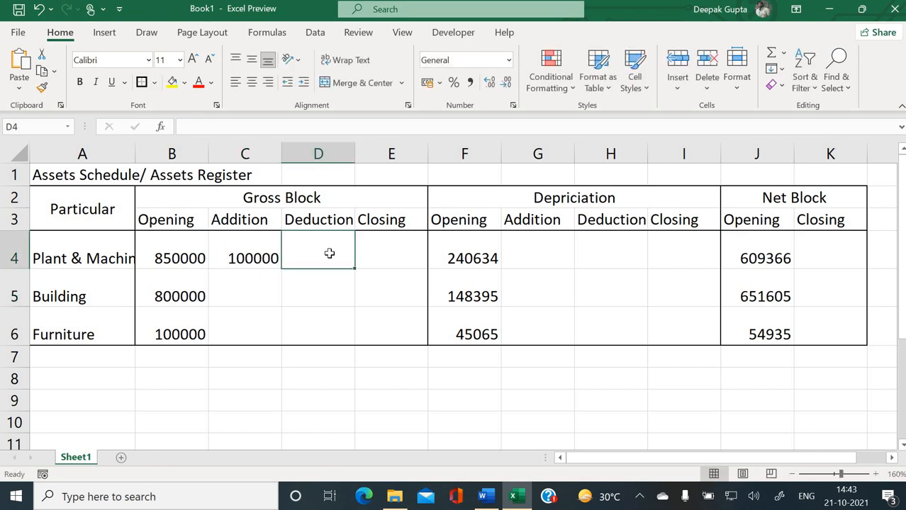
key(alt+Tab)
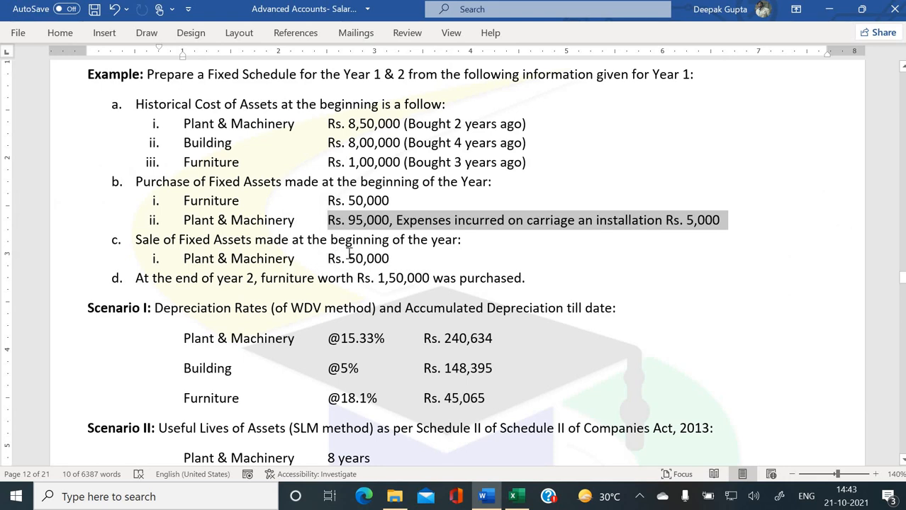
drag(329, 257, 411, 259)
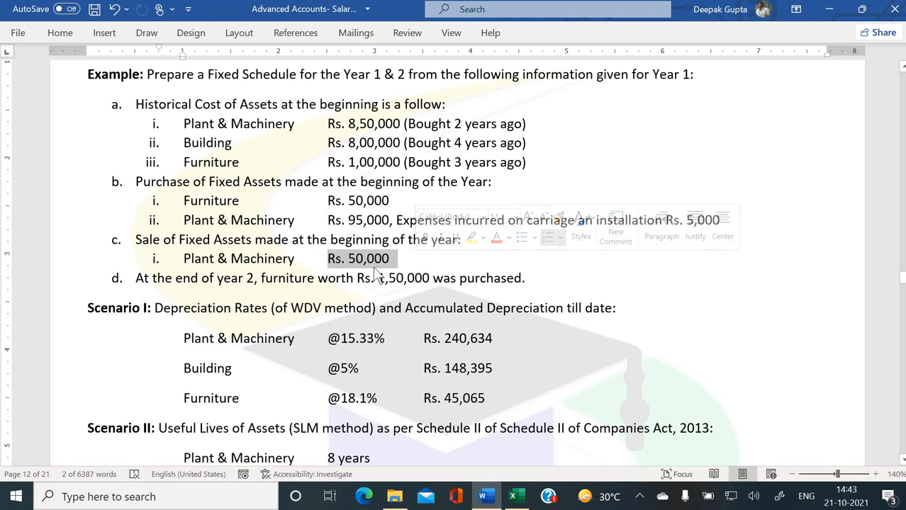
key(alt+Tab)
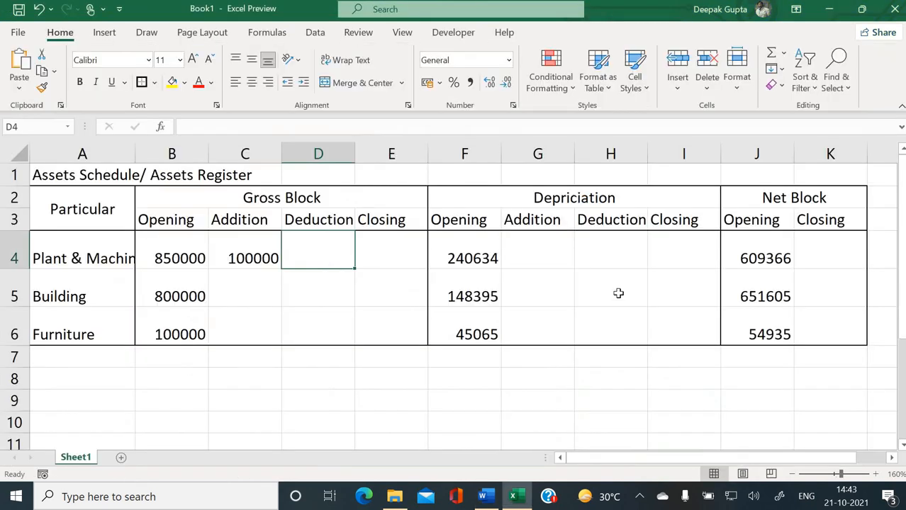
text(50000)
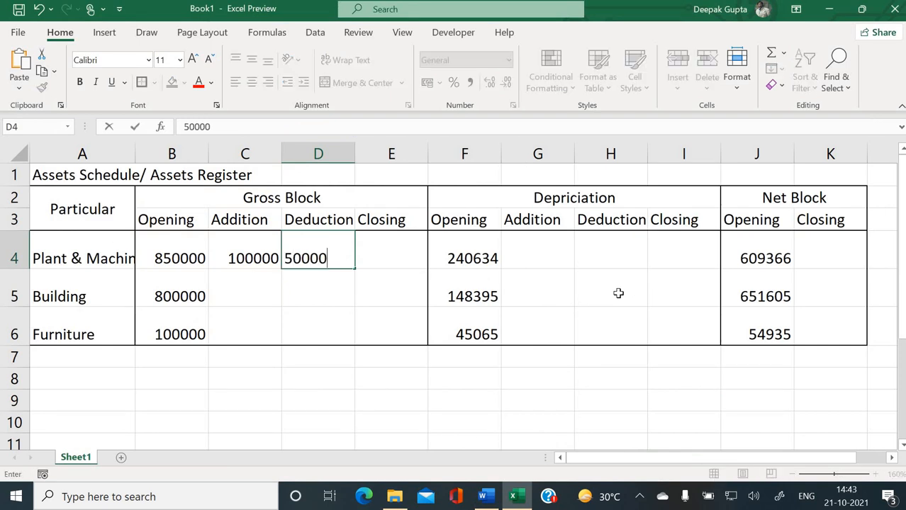
key(Return)
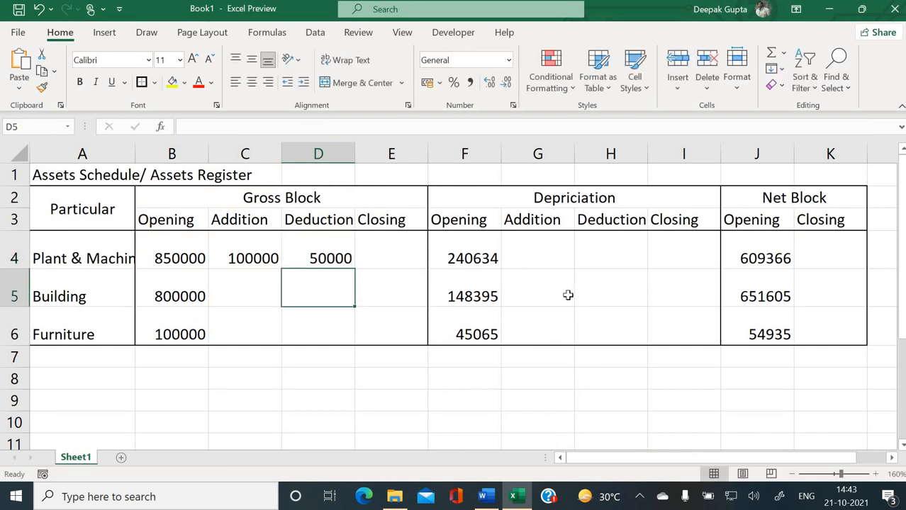
Step: Calculate Plant & Machinery's Gross Block closing in E4 with the formula =B4+C4-D4
click(401, 253)
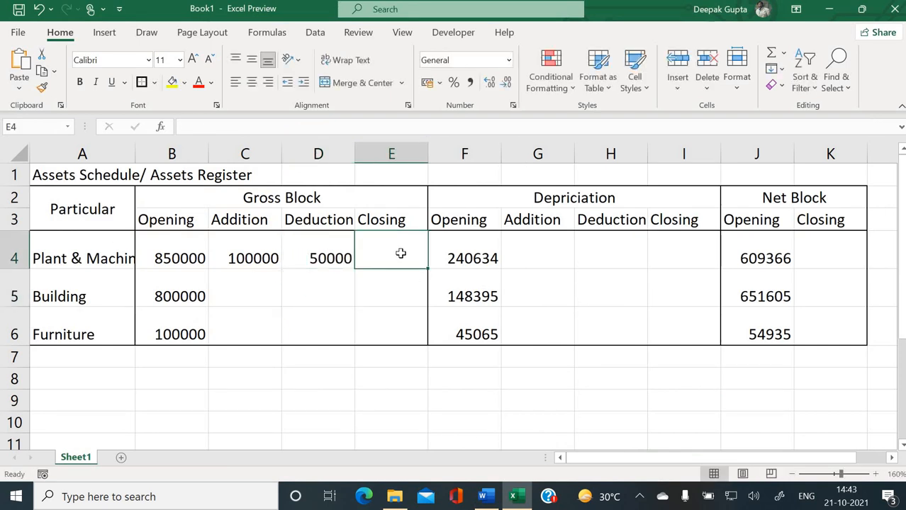
click(181, 258)
text(+)
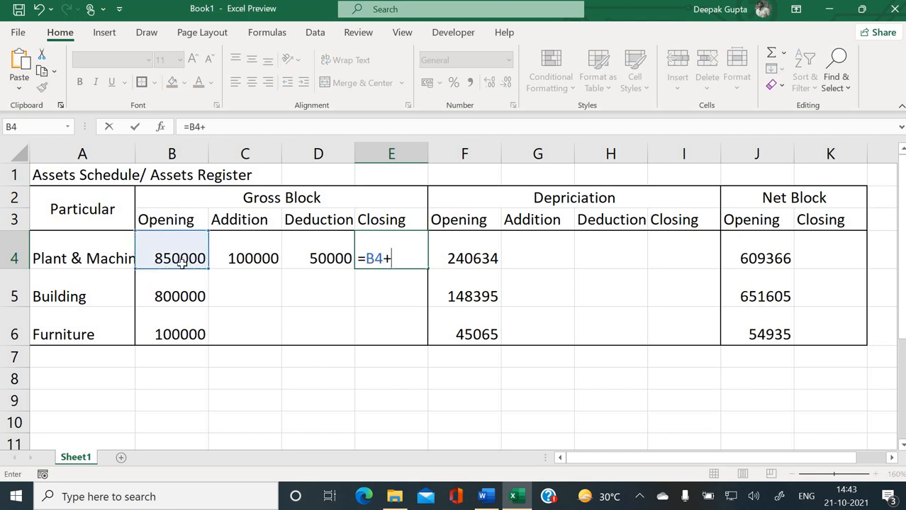
click(247, 258)
text(-)
click(311, 256)
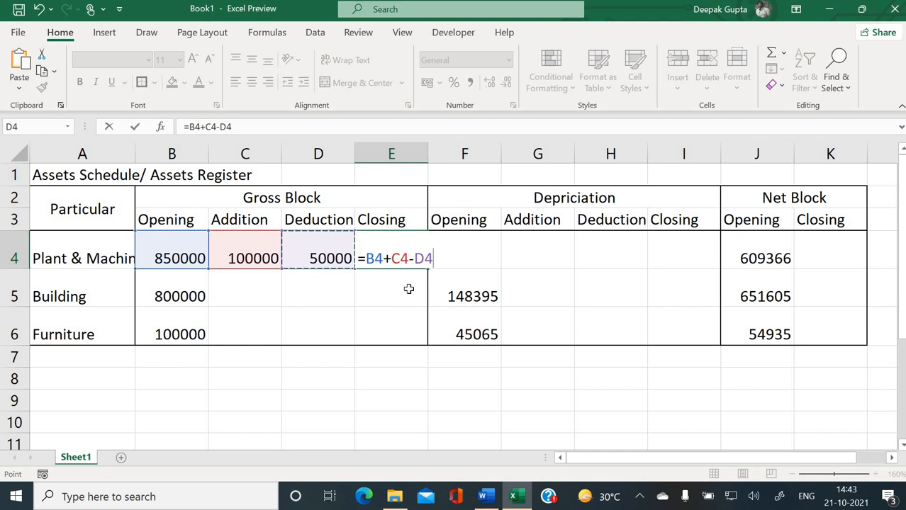
key(Return)
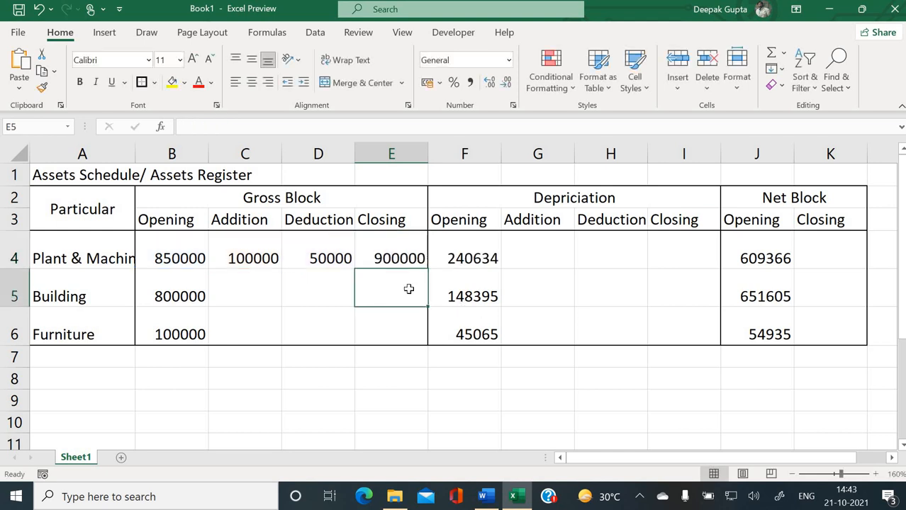
click(406, 260)
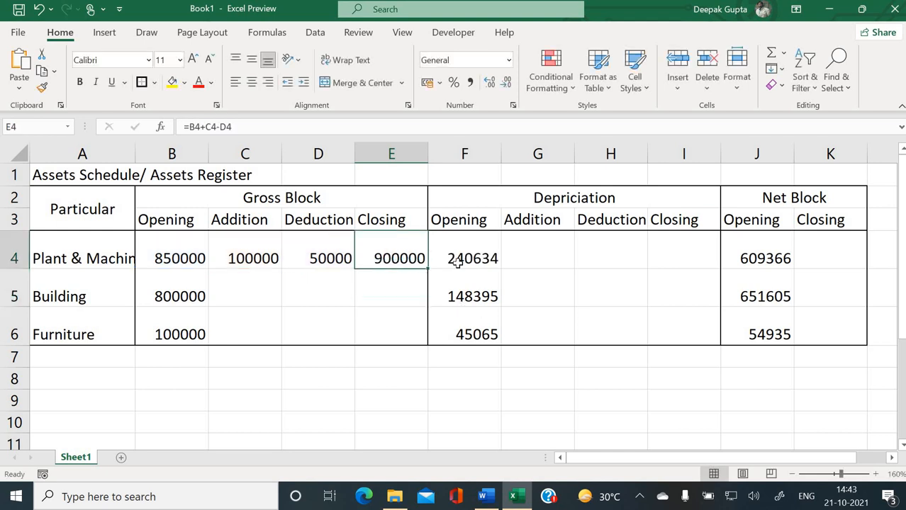
Step: Review Plant & Machinery's depreciation addition and deduction cells against its gross block deduction, and check its purchase age in the Word example
click(571, 261)
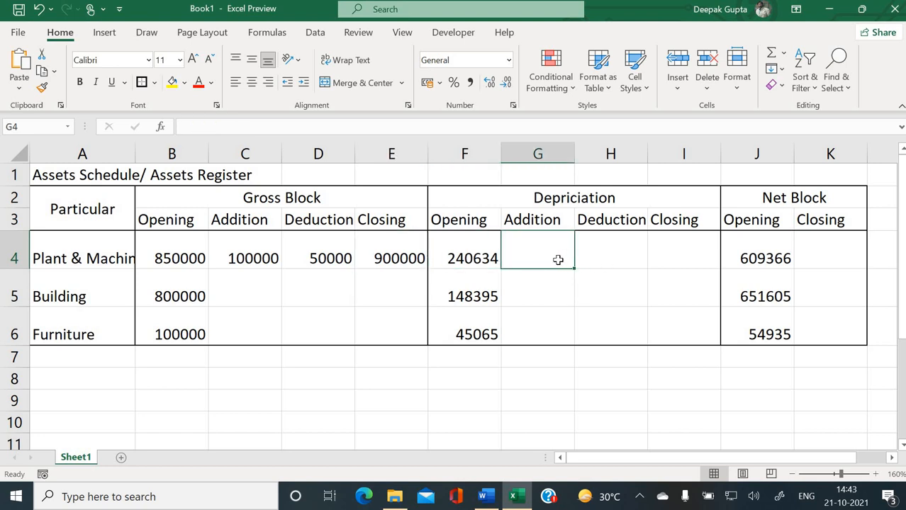
click(614, 260)
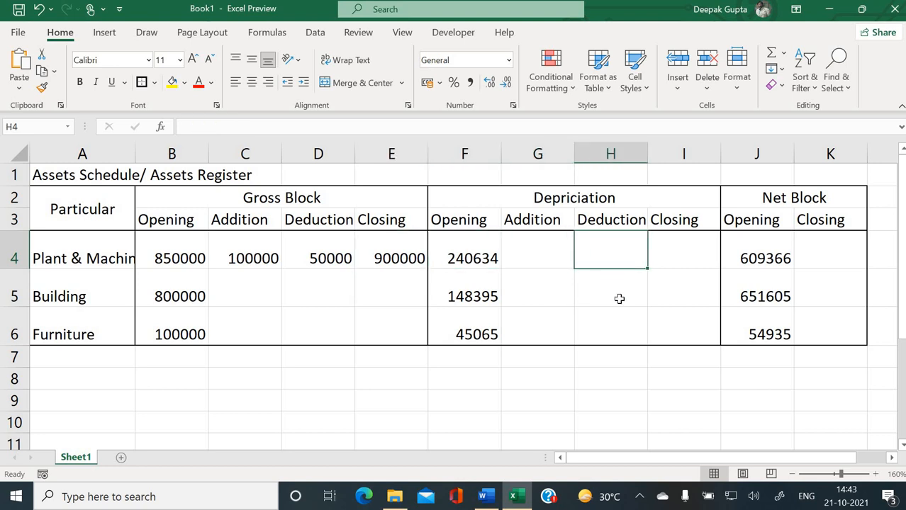
click(544, 258)
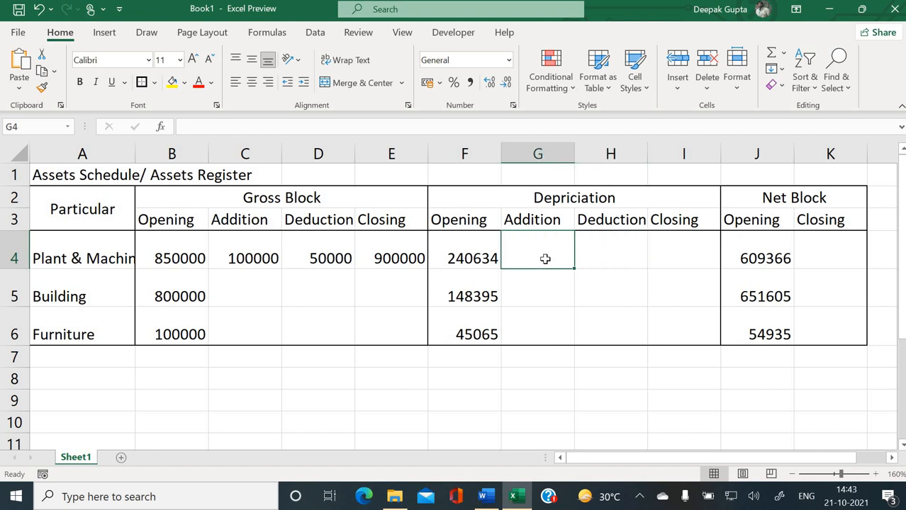
click(531, 221)
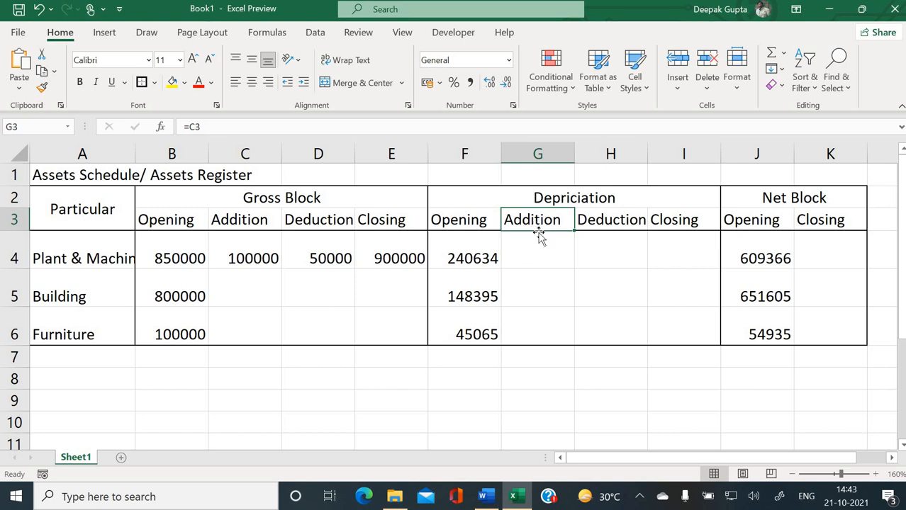
click(548, 250)
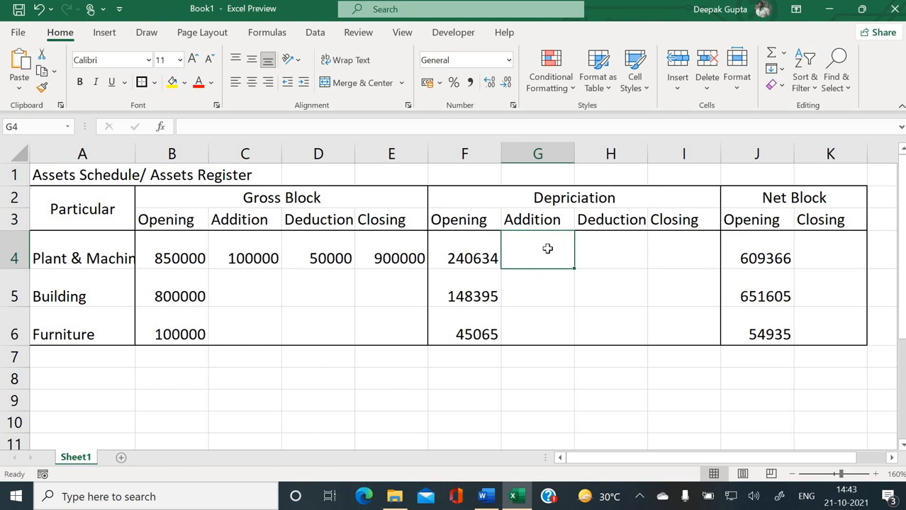
click(606, 250)
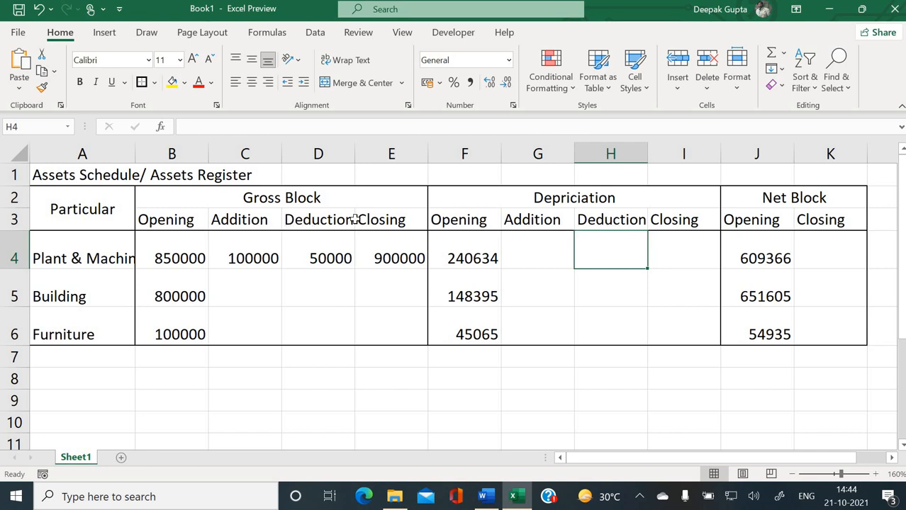
click(328, 259)
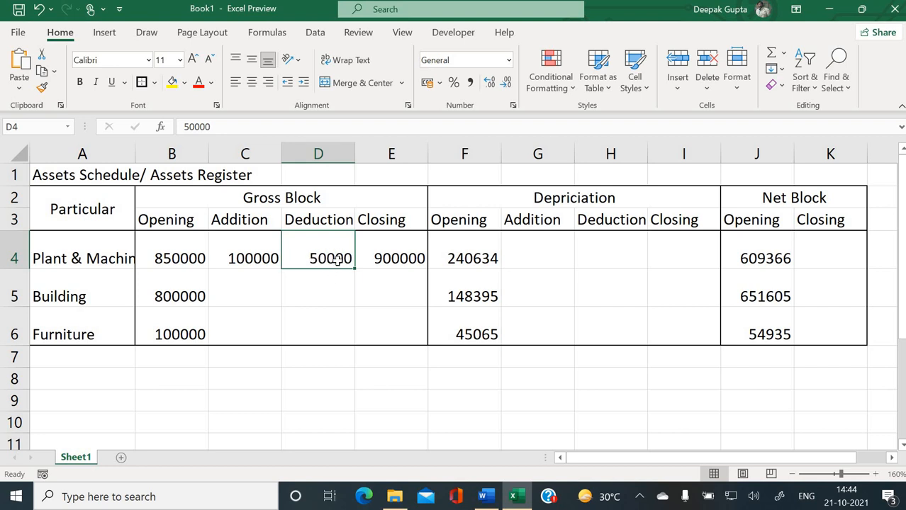
click(188, 259)
key(alt+Tab)
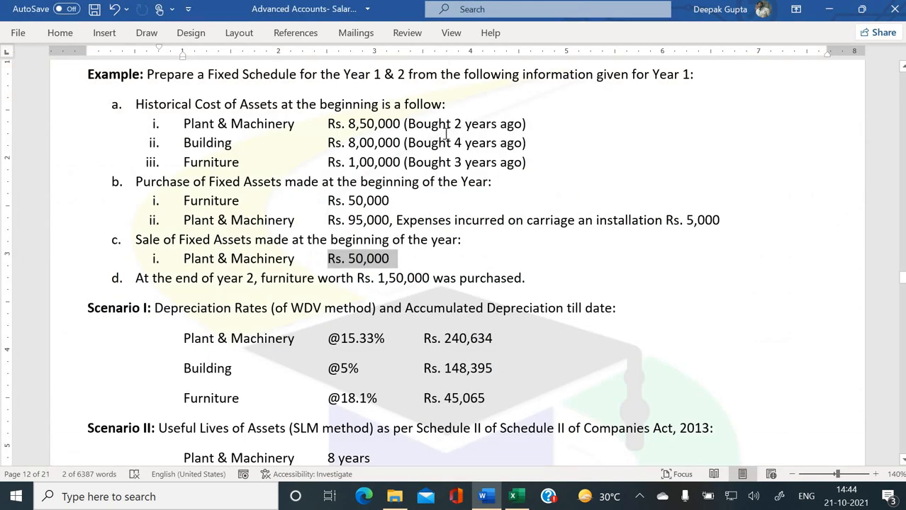
drag(408, 124, 522, 124)
key(alt+Tab)
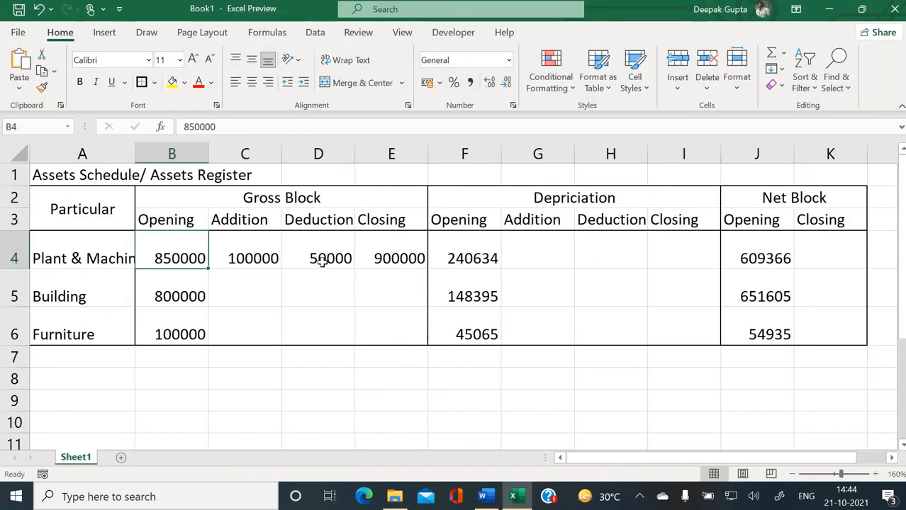
click(339, 258)
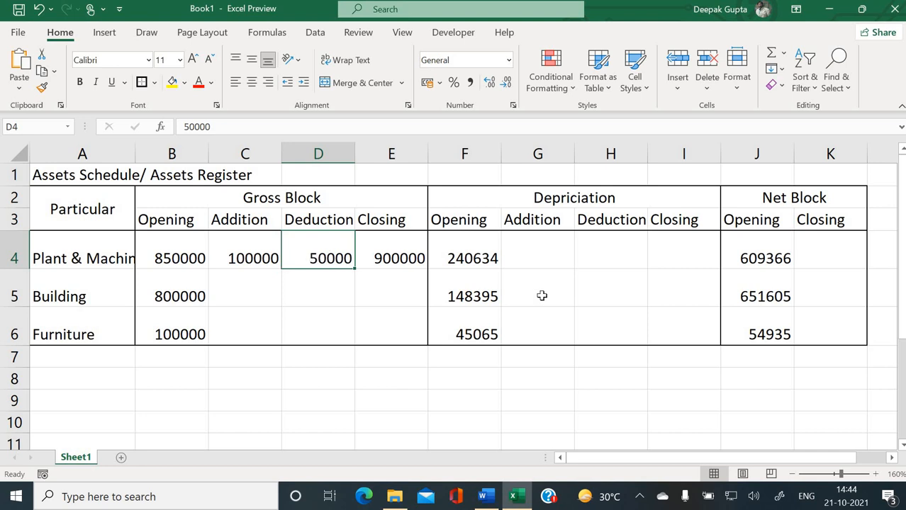
click(614, 256)
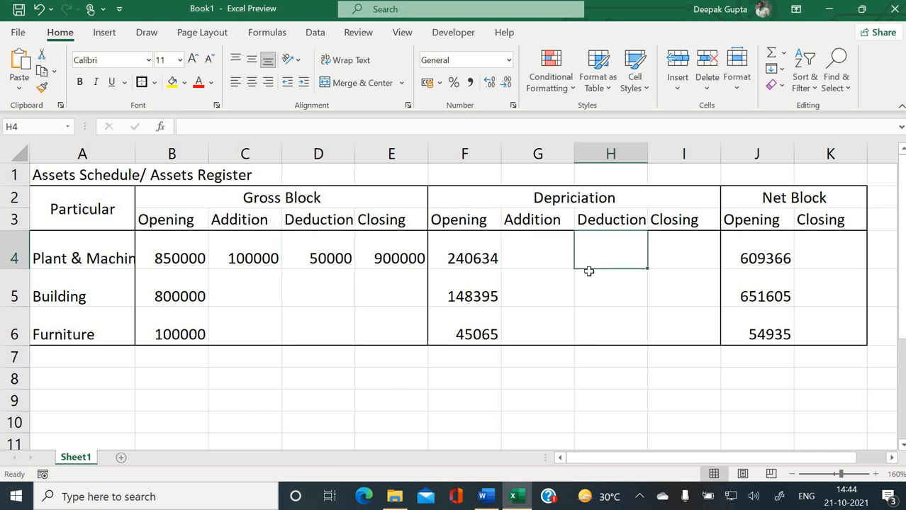
text(=)
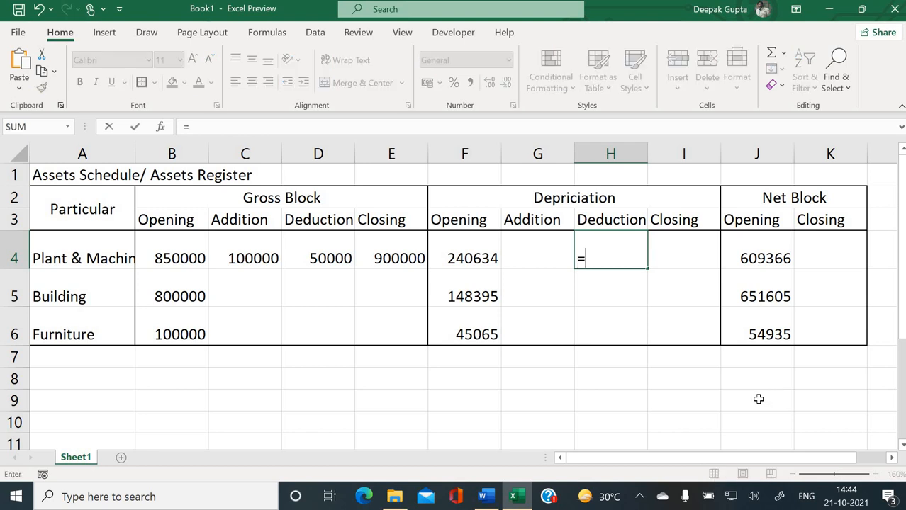
key(Escape)
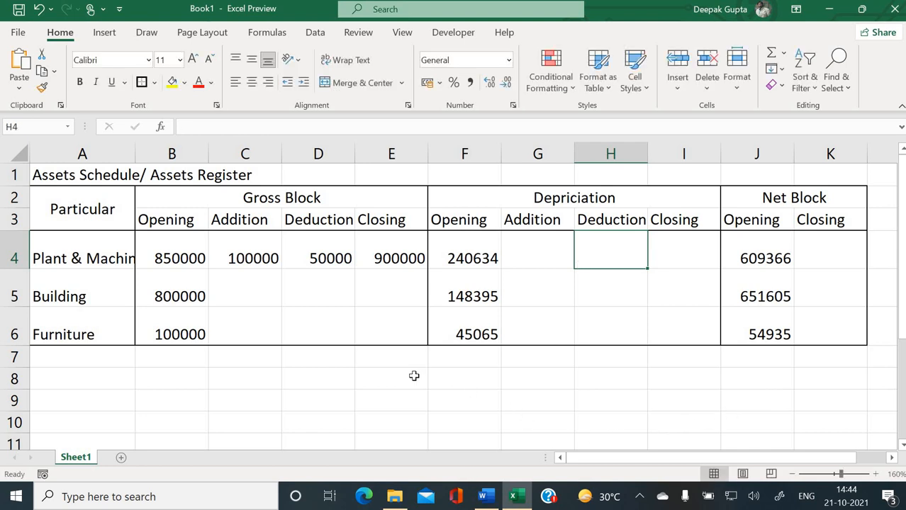
Step: Enter 1 in D8 below the schedule as the first year number of a depreciation working
click(431, 378)
click(373, 374)
click(317, 370)
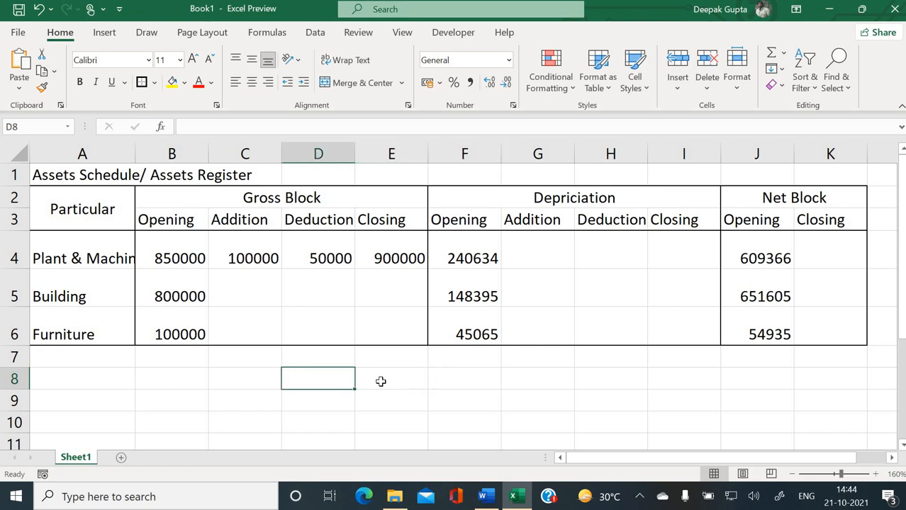
text(1)
key(Tab)
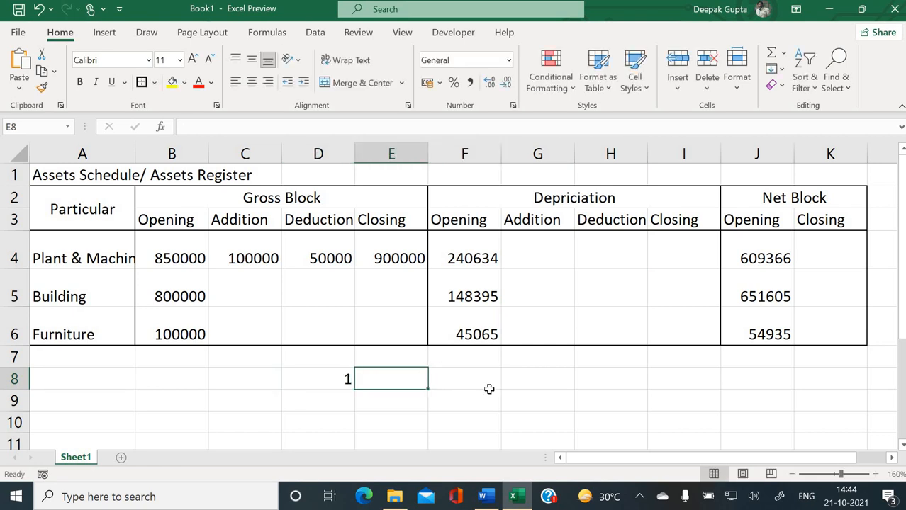
text(=)
click(344, 260)
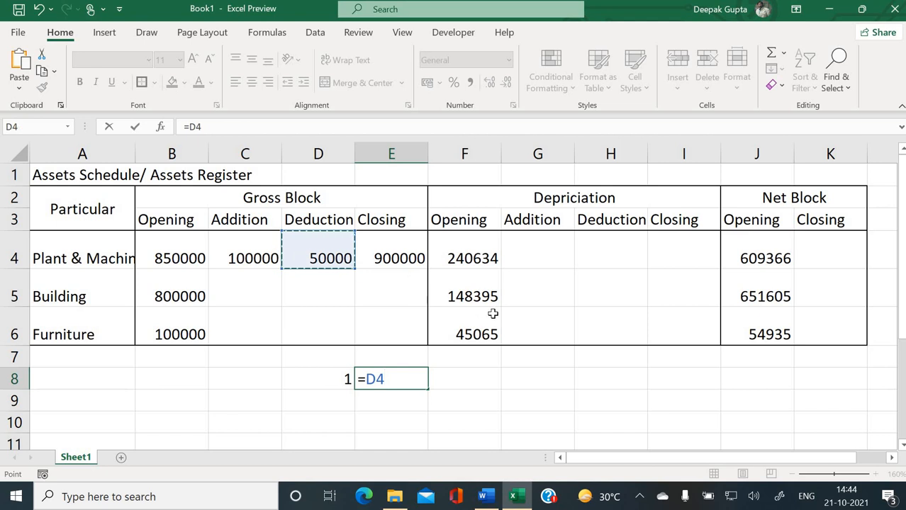
text(*)
key(alt+Tab)
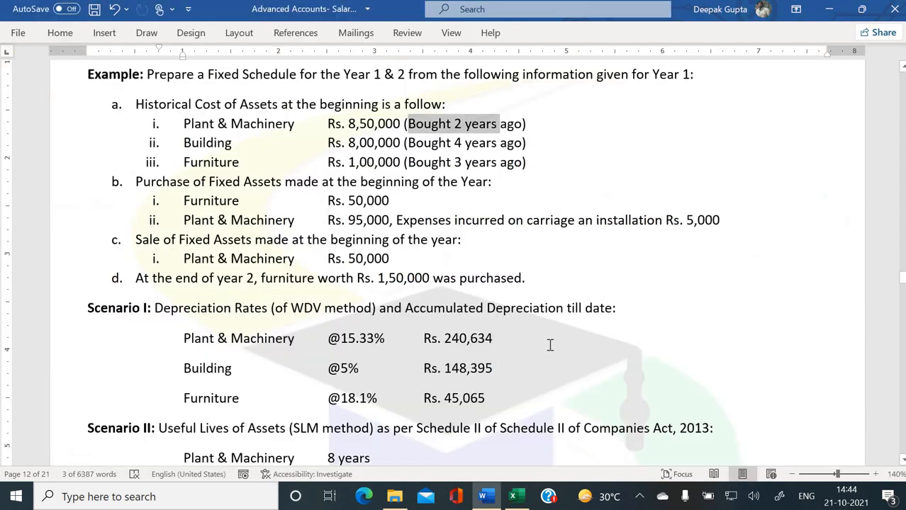
key(alt+Tab)
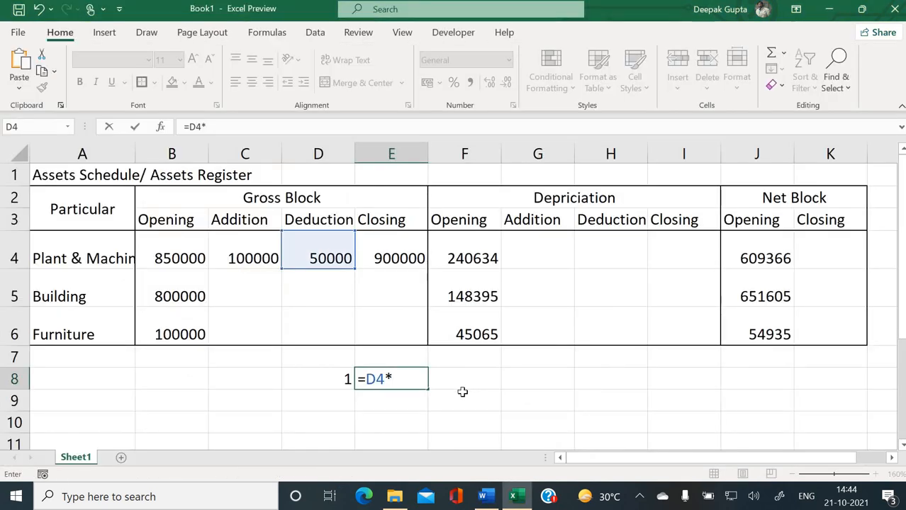
key(Escape)
Step: Enter Plant & Machinery's depreciation rate of 15.33% in C8 and check it against the Word example
click(260, 382)
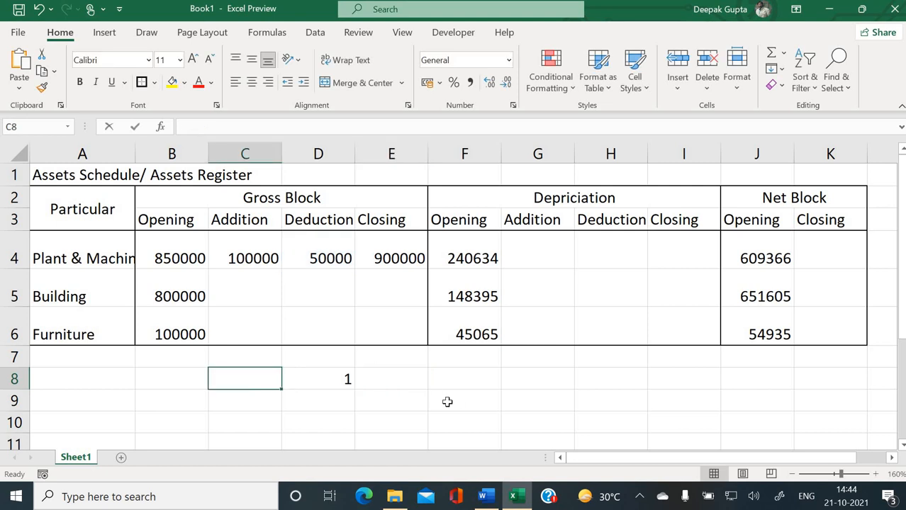
text(15.33%)
key(Return)
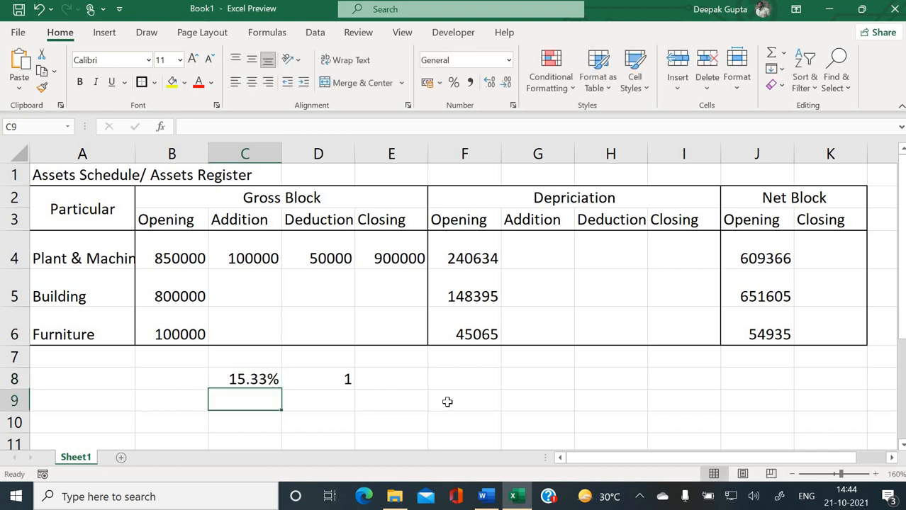
key(alt+Tab)
key(alt+Tab)
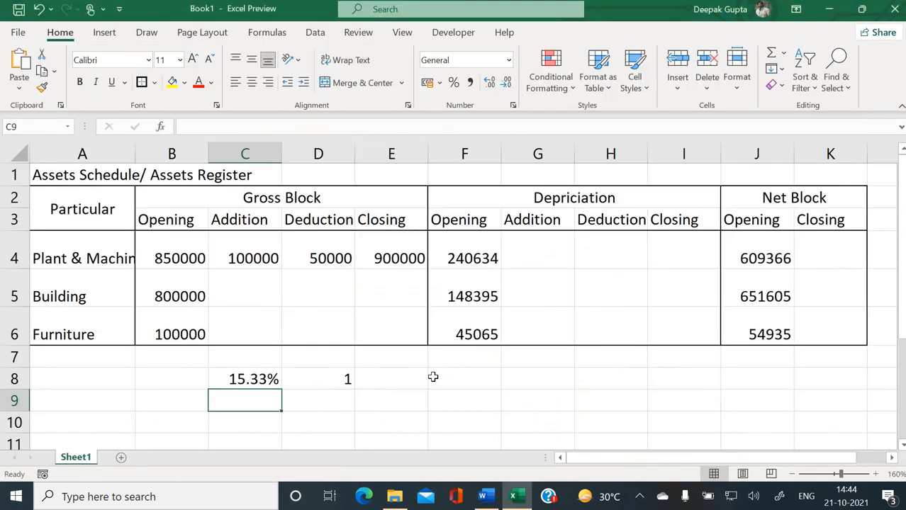
Step: Enter the remaining depreciation rates from the Word example, 5% for Building in C9 and 18.10% for Furniture in C10
text(5%)
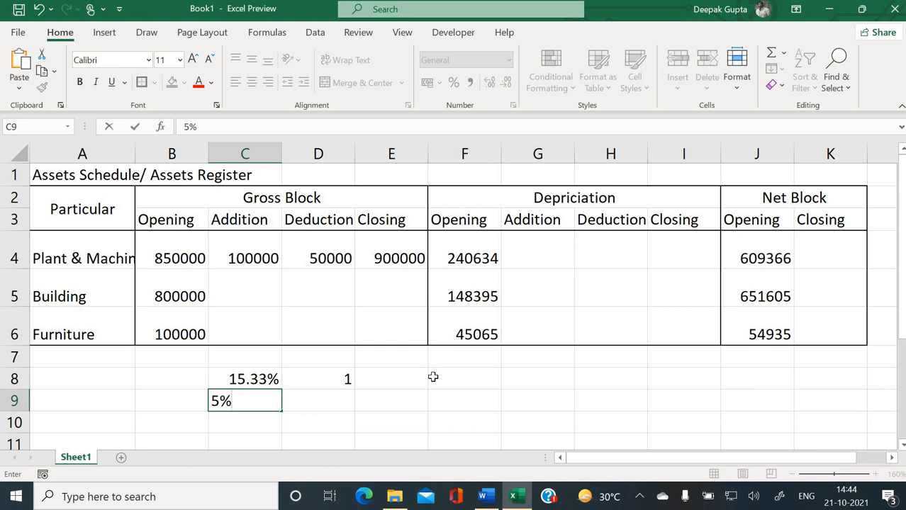
key(Return)
key(alt+Tab)
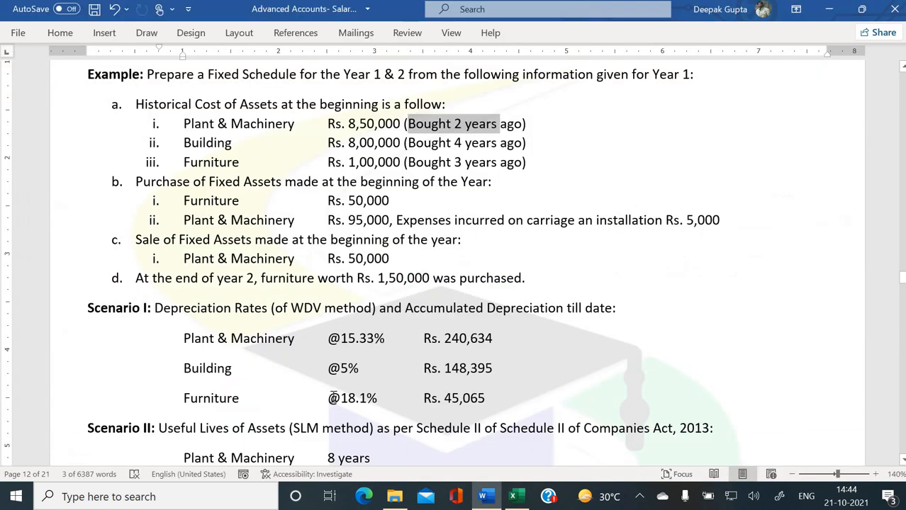
key(alt+Tab)
text(1)
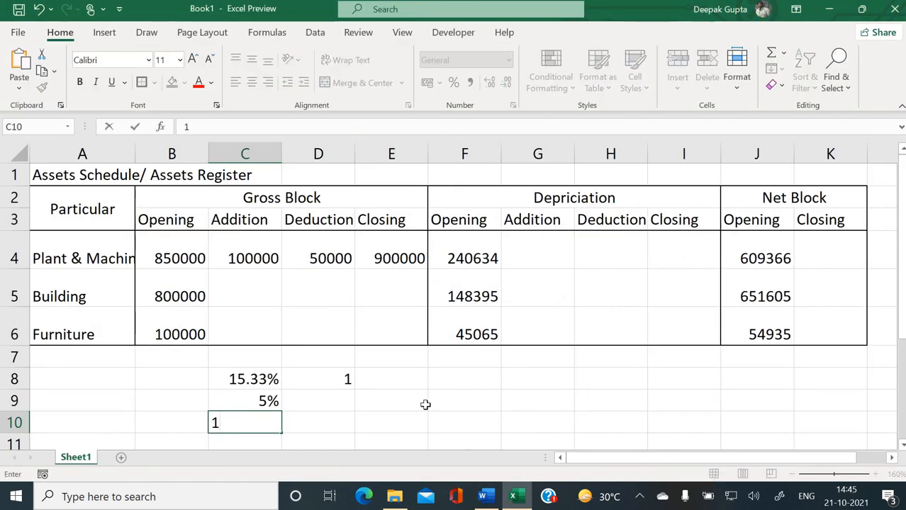
text(8.10%)
key(Return)
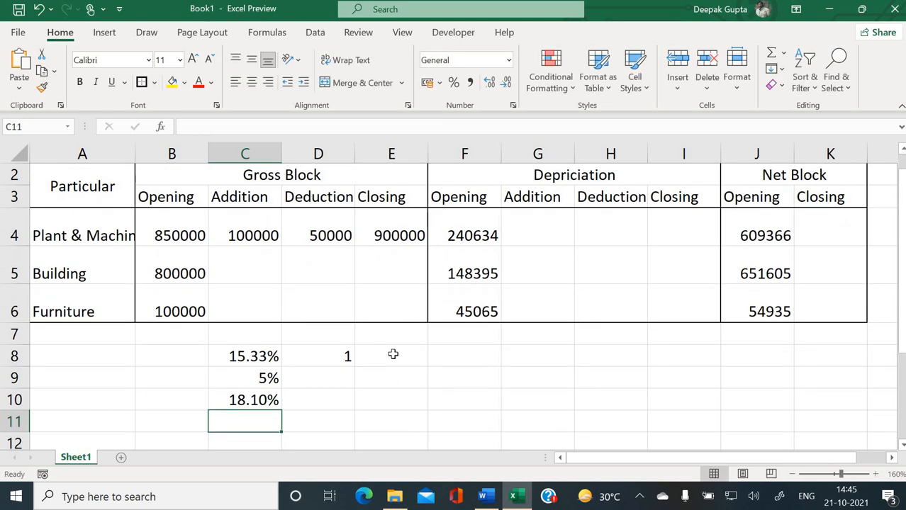
Step: Clear the year number in D8 and enter year numbers 1 in D7 and 2 in E7 as the working's headings
click(393, 353)
click(330, 355)
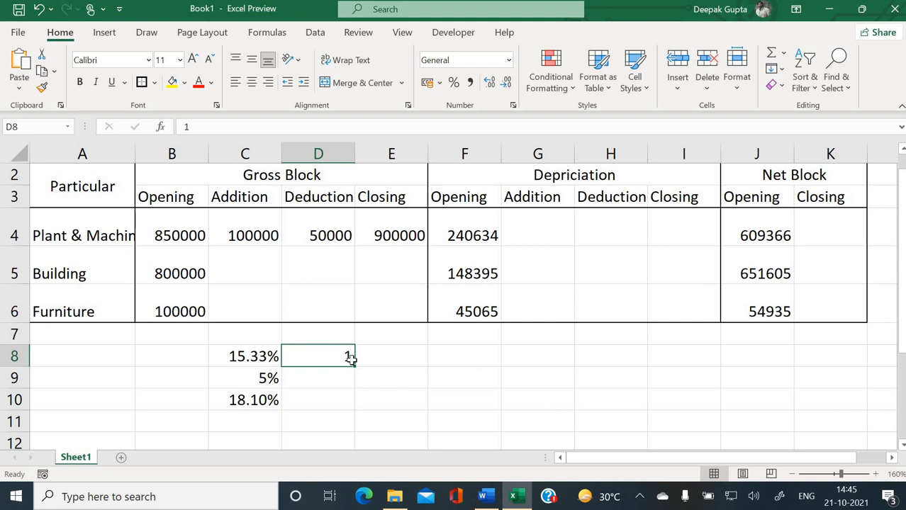
key(Delete)
click(331, 338)
text(1)
key(Tab)
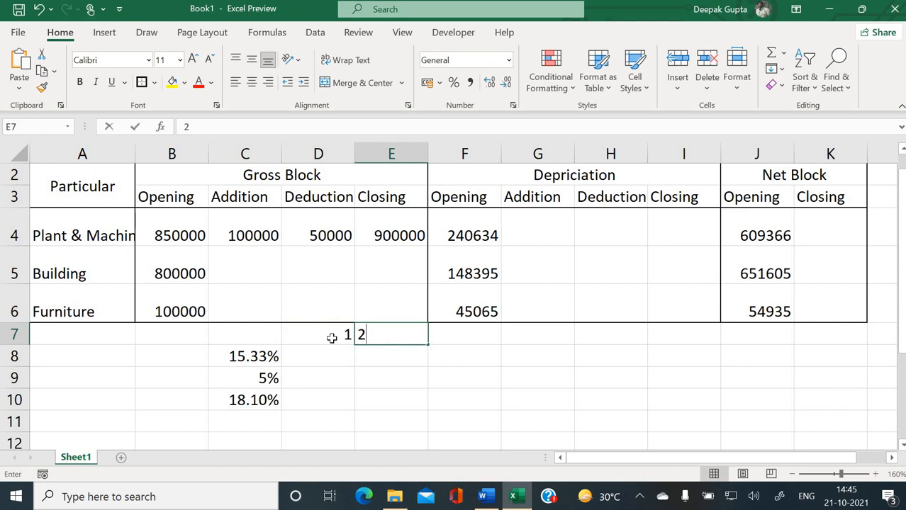
text(2)
key(Tab)
click(442, 354)
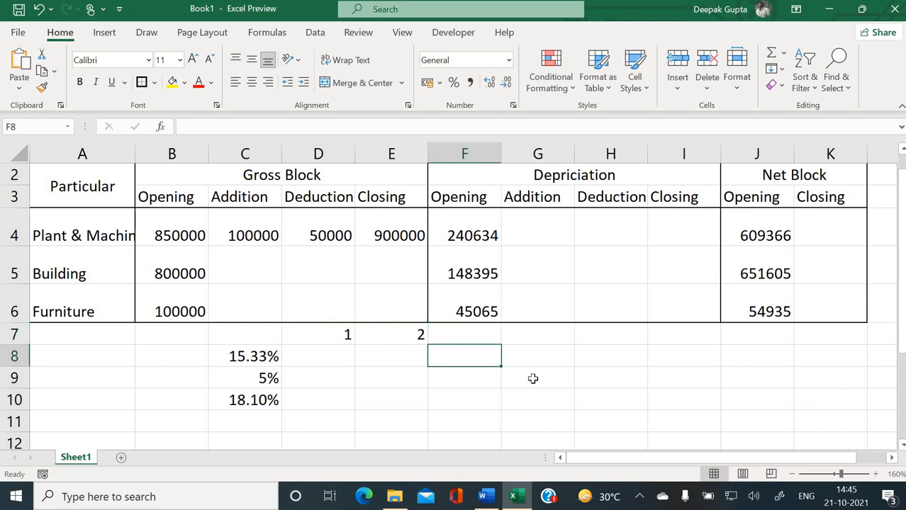
text(=)
key(Escape)
Step: Calculate the sold machinery's first-year depreciation in D8 with the formula =D4*C8
click(319, 364)
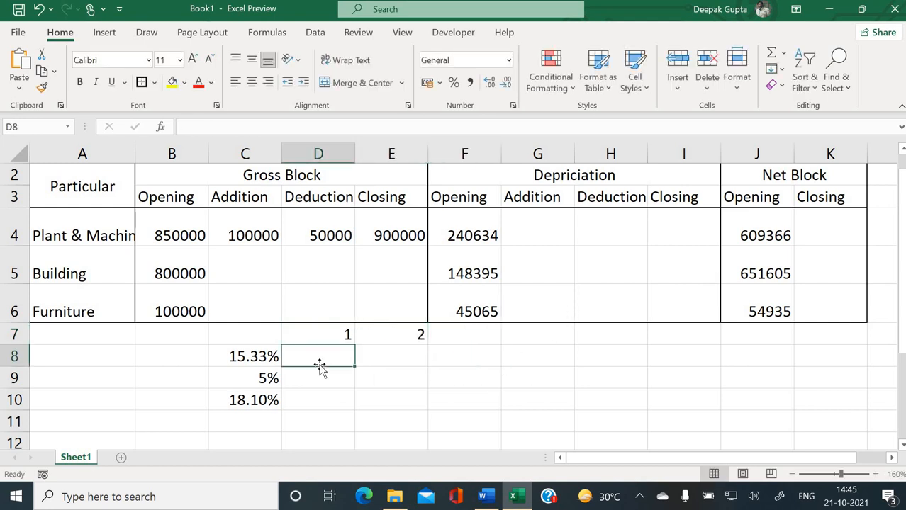
text(=)
click(319, 239)
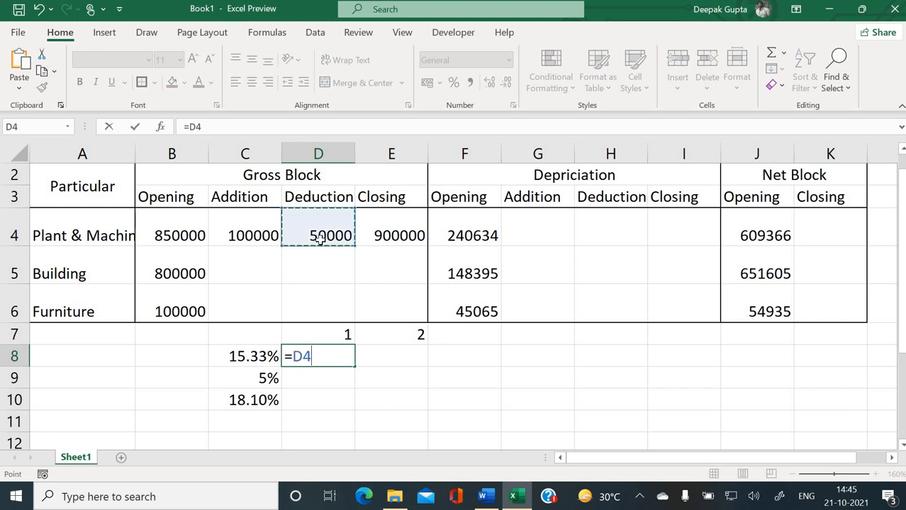
text(*)
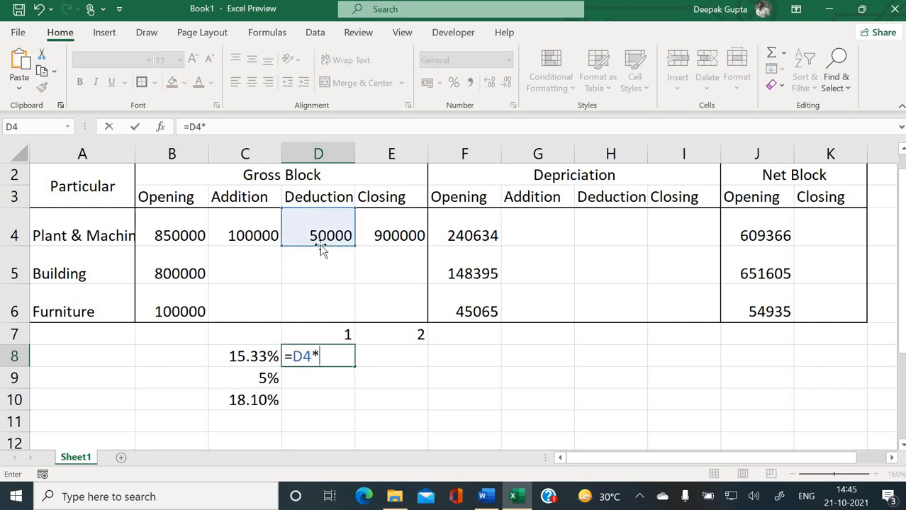
click(243, 354)
key(Return)
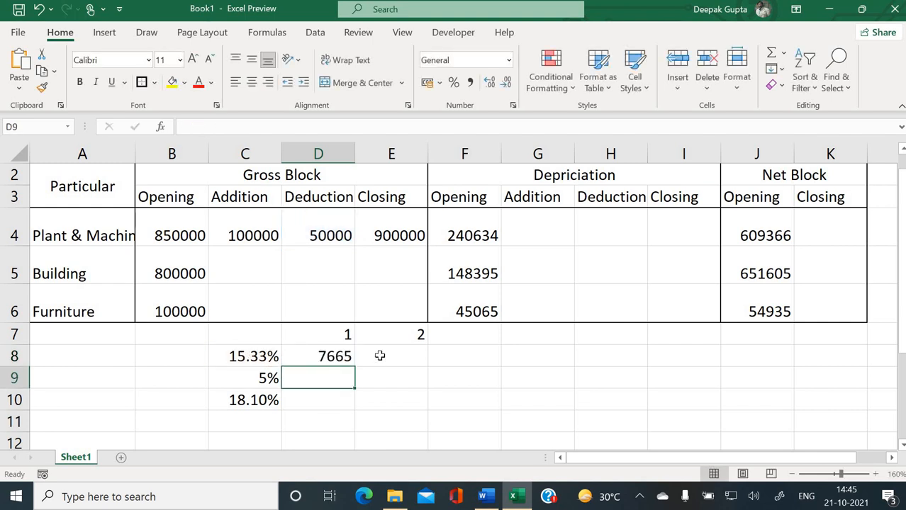
Step: Calculate the sold machinery's second-year depreciation on its written-down value in E8 with the formula =(D4-D8)*C8
click(424, 360)
text(=)
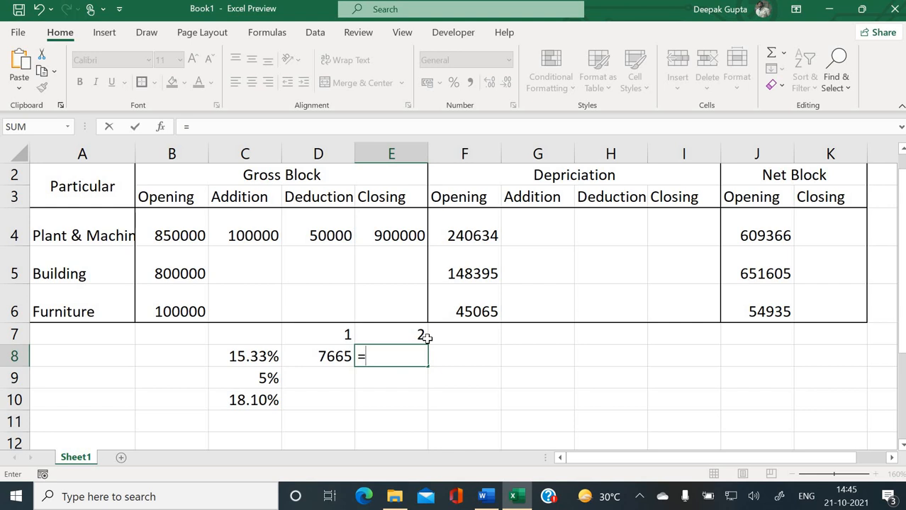
text(()
click(342, 235)
text(-)
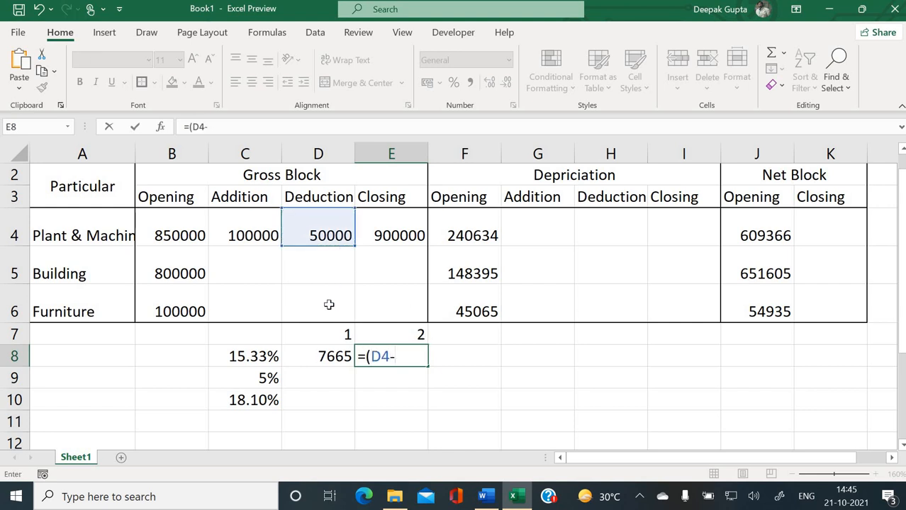
click(342, 354)
text()*)
click(262, 365)
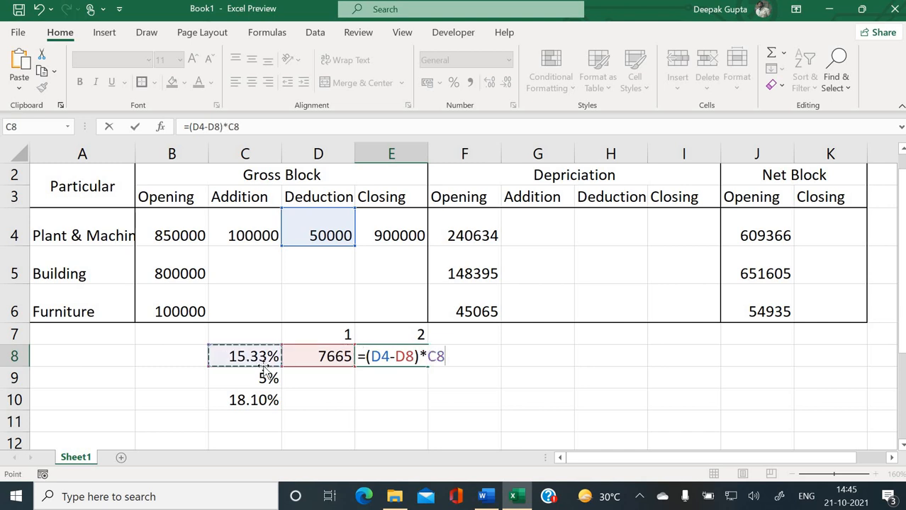
key(Return)
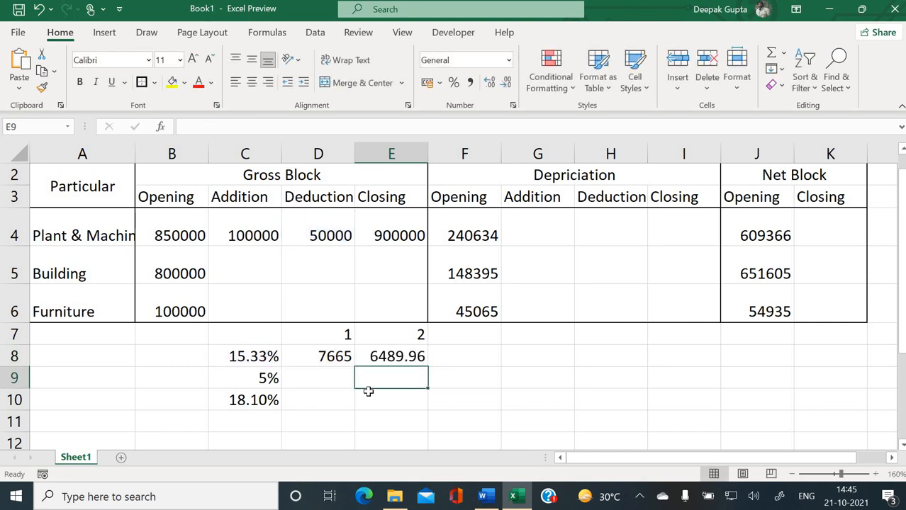
Step: Total the two years' depreciation on the sold machinery in F8 with the formula =D8+E8
click(496, 356)
text(=)
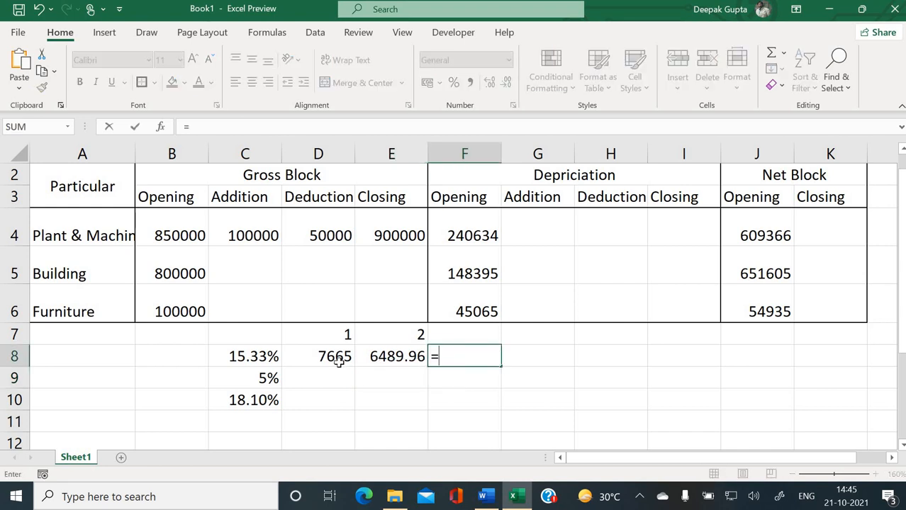
click(349, 361)
text(+)
click(410, 358)
key(Return)
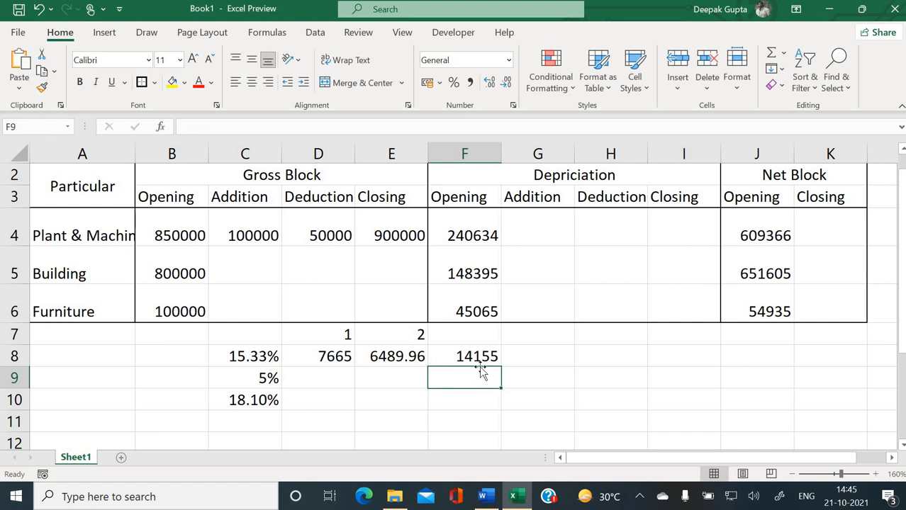
Step: Calculate Plant & Machinery's depreciation deduction in H4 with the single formula =(D4*C8)+(D4-(D4*C8))*C8
click(601, 237)
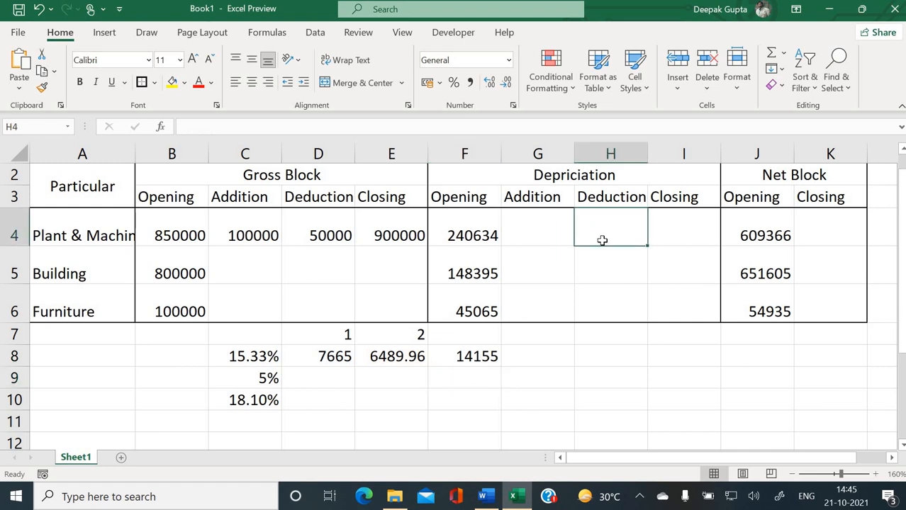
text(=)
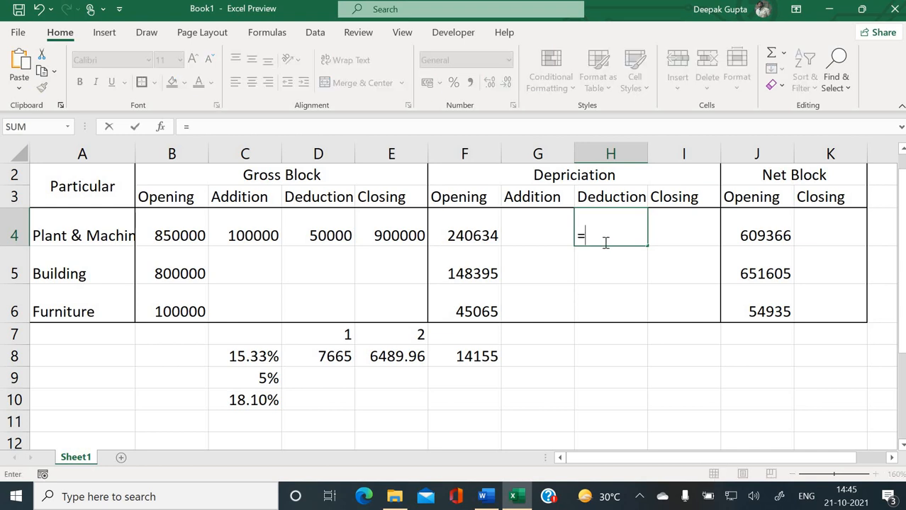
text(()
click(327, 235)
text(*)
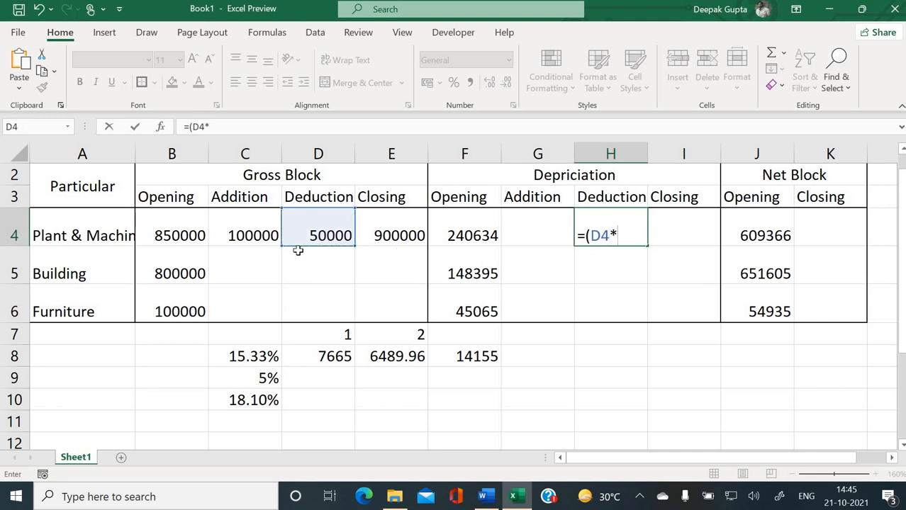
click(239, 356)
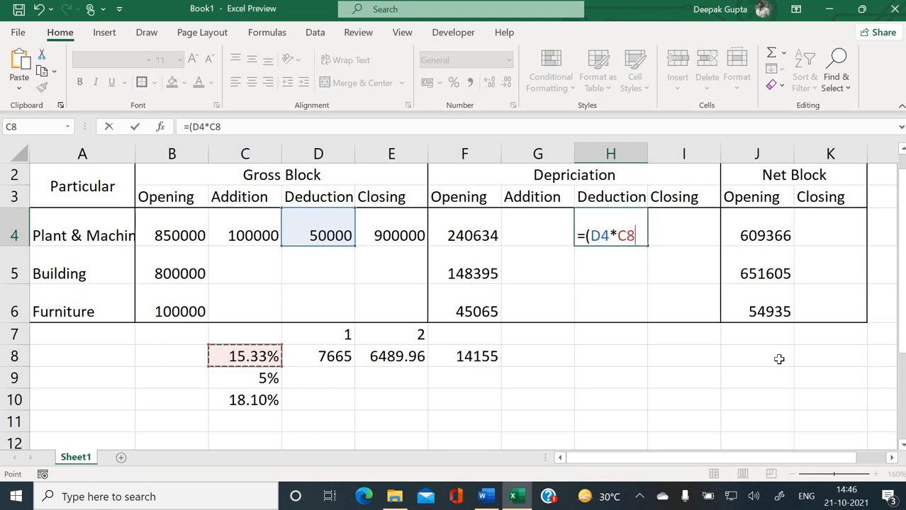
text())
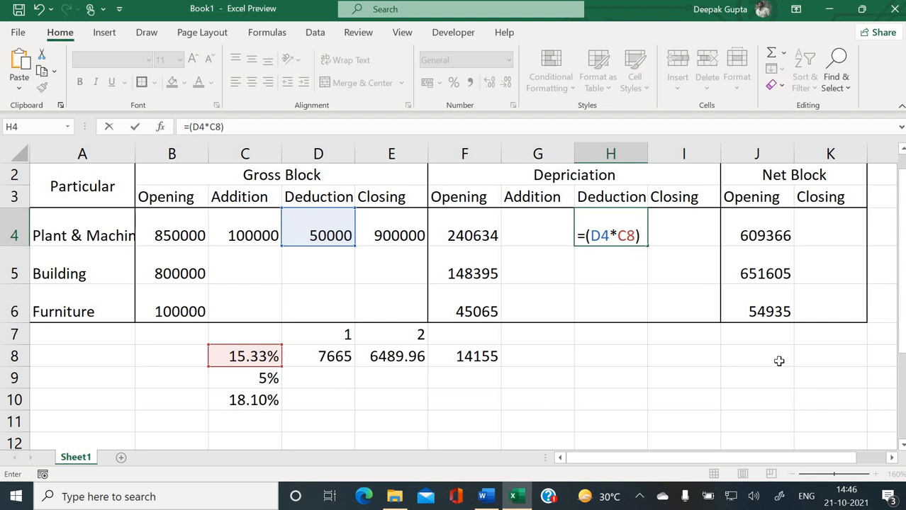
text(+()
click(302, 232)
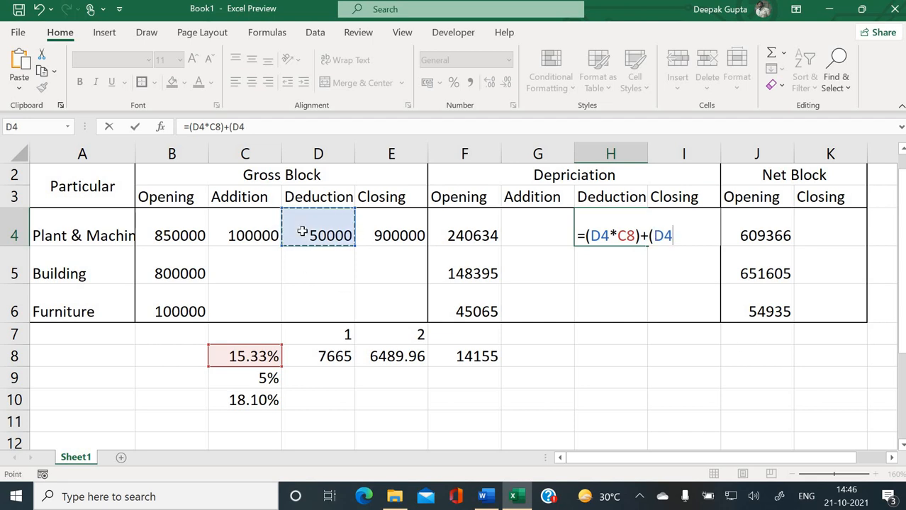
text(-()
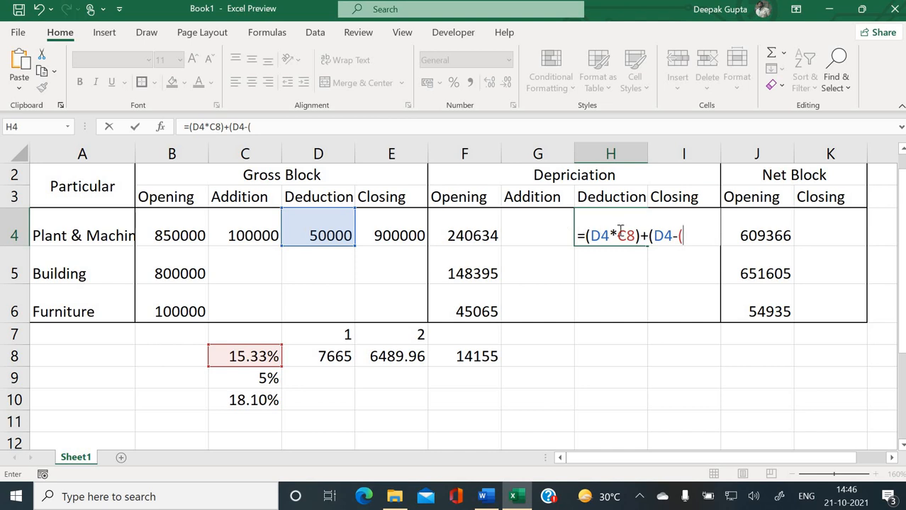
click(323, 236)
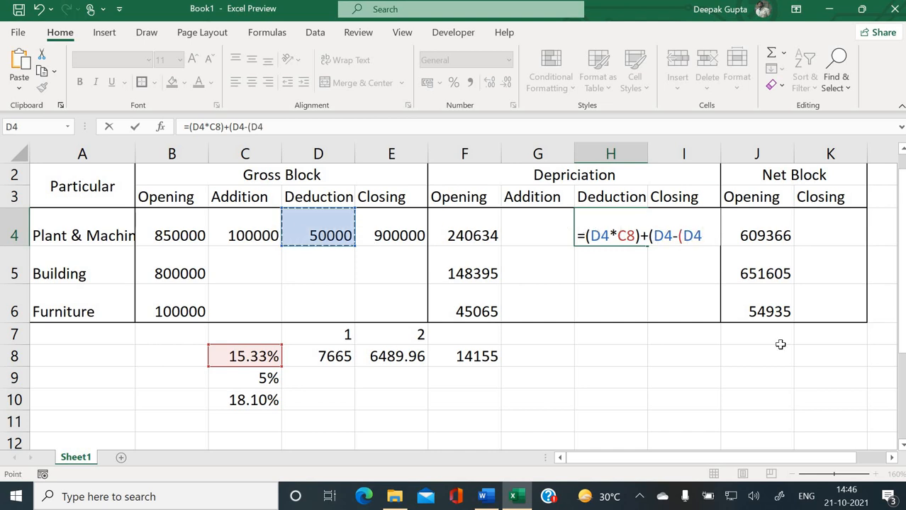
text(*)
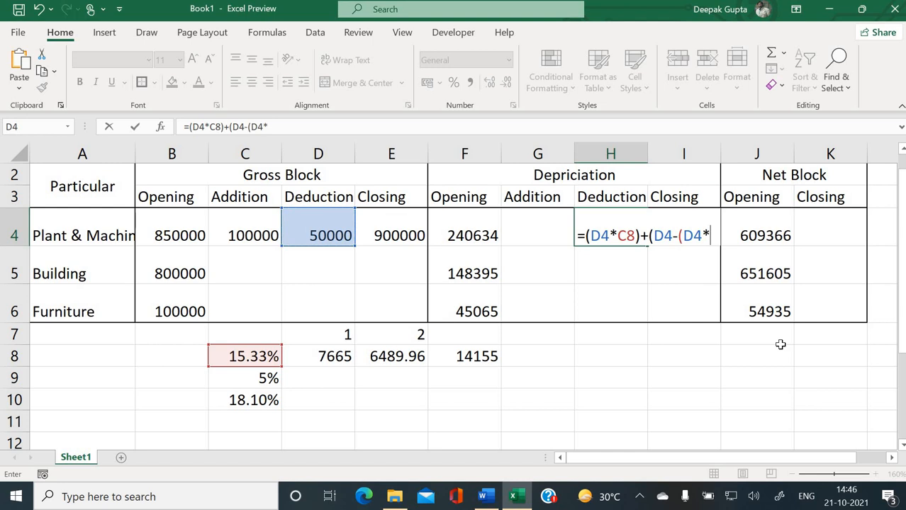
click(263, 354)
text())
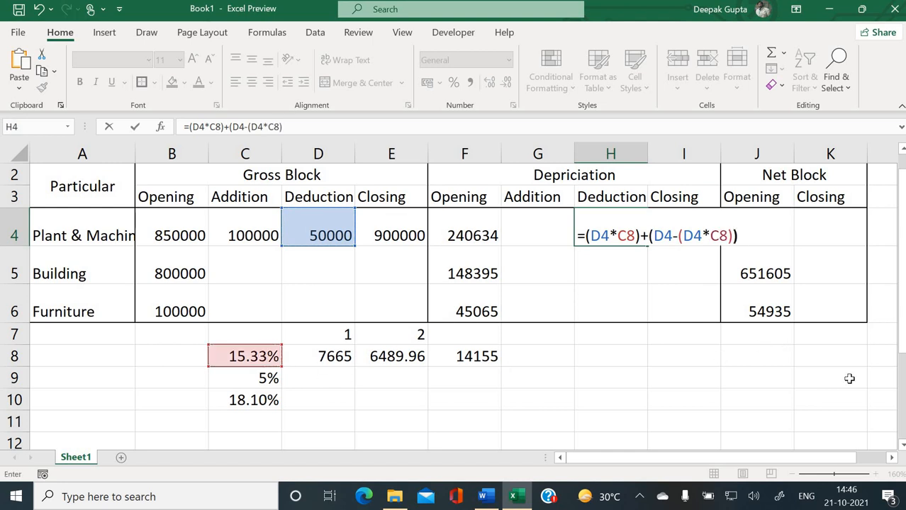
text(*)
click(260, 355)
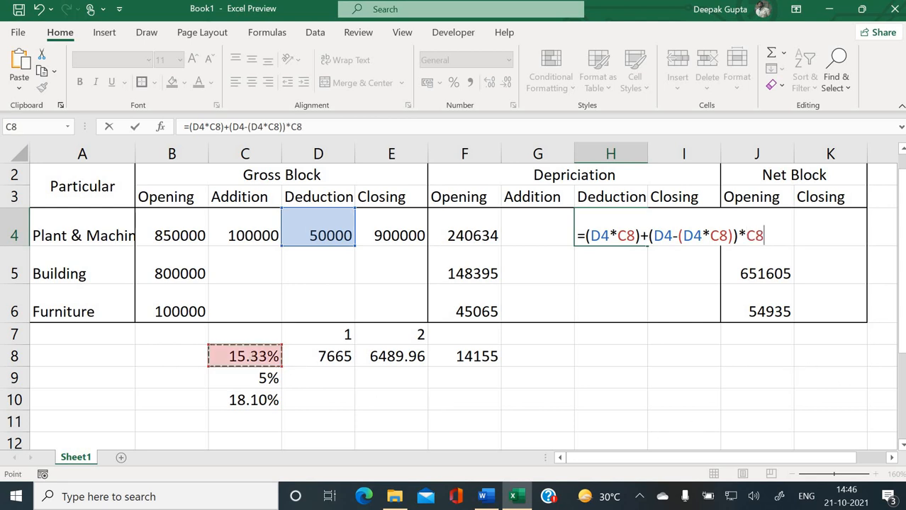
key(Return)
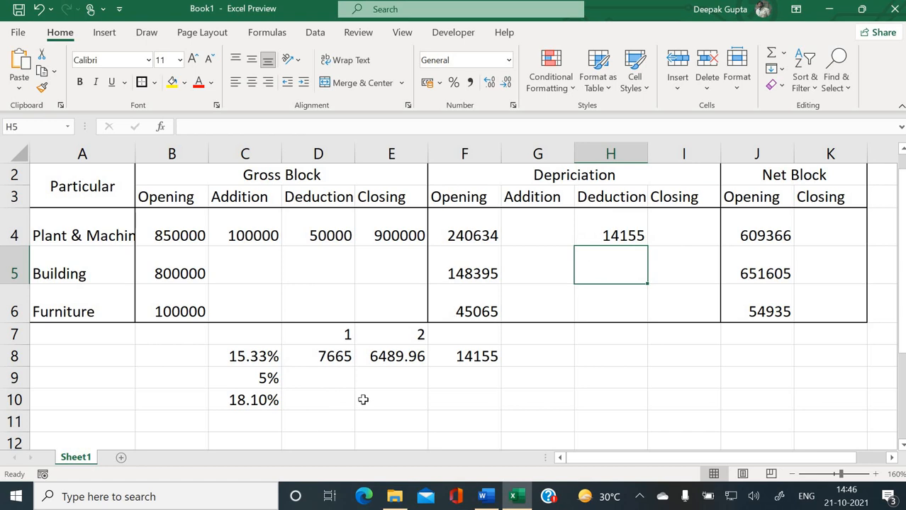
Step: Compare Plant & Machinery's depreciation deduction in H4 and its formula with the two-year working total in F8
click(632, 226)
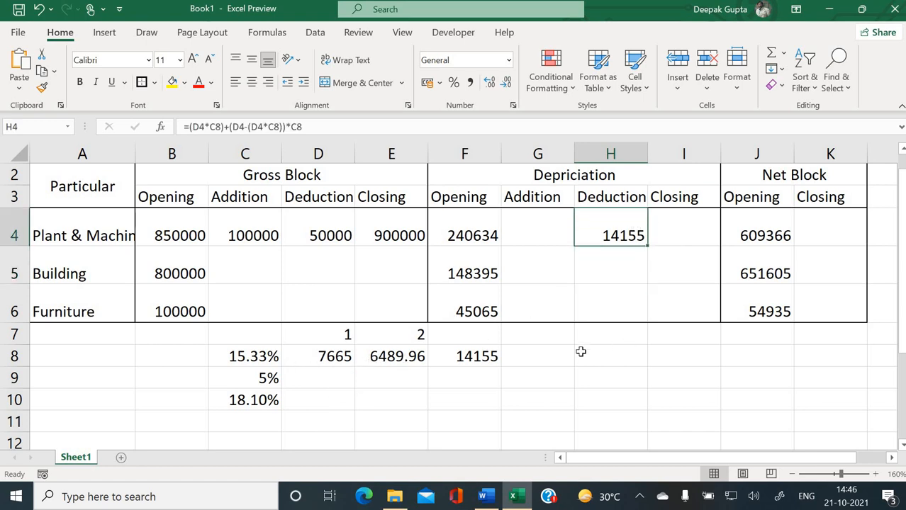
click(492, 356)
click(595, 240)
click(486, 349)
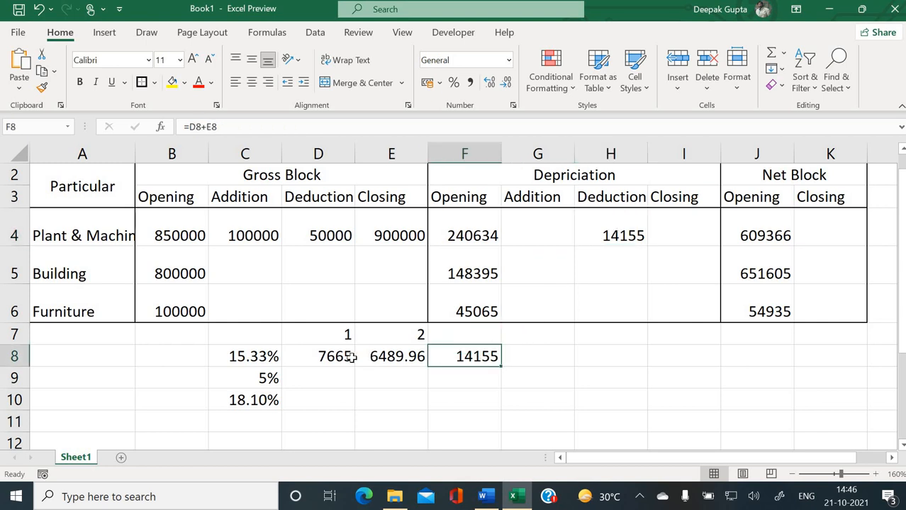
double_click(626, 238)
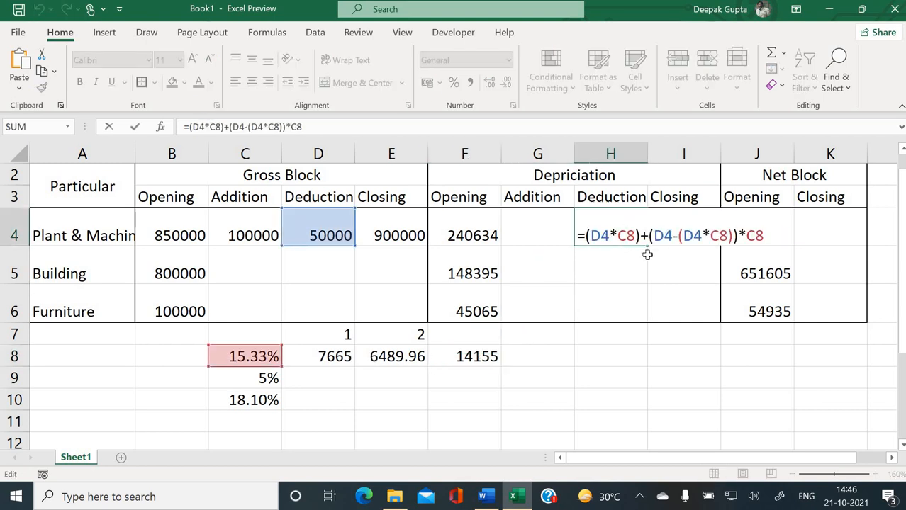
key(Escape)
click(548, 234)
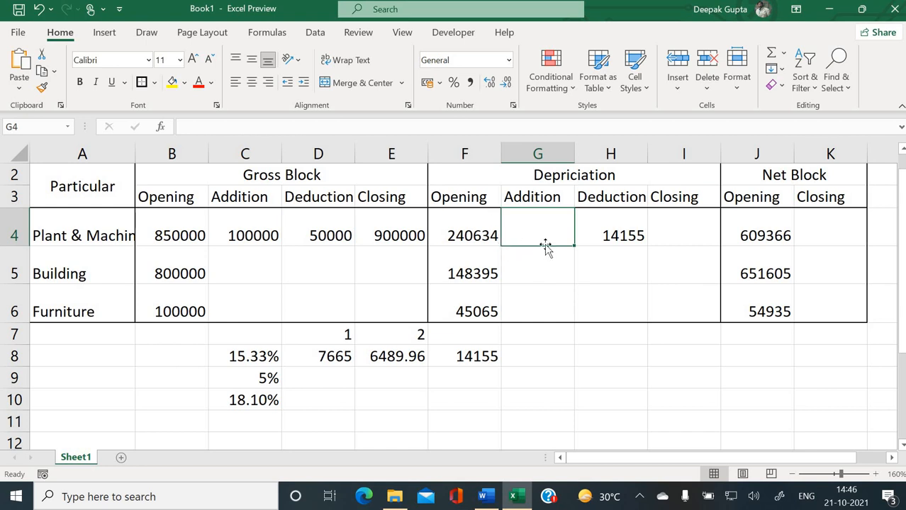
text(=)
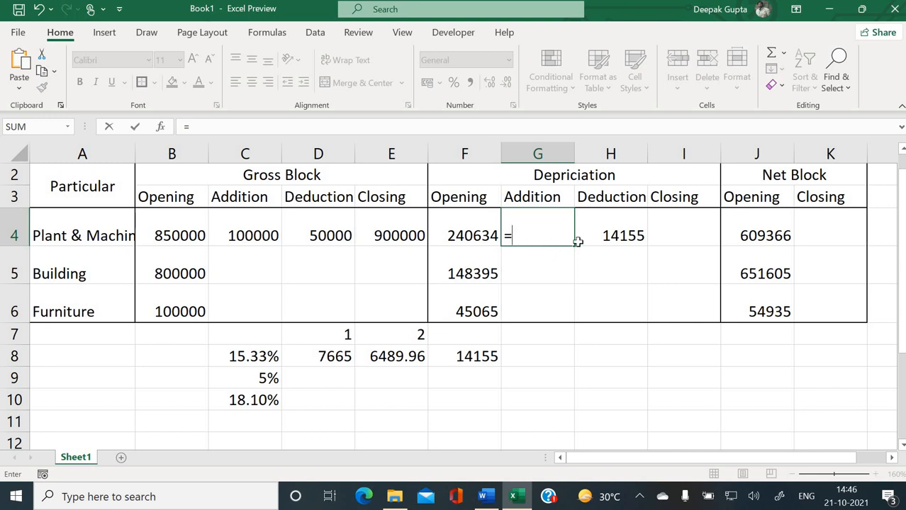
key(Escape)
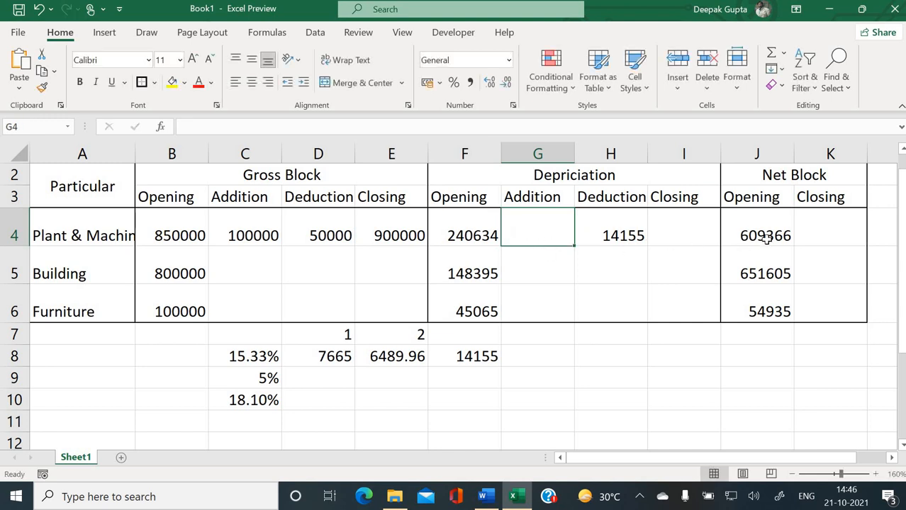
Step: Calculate the sold machinery's written-down value in G8 with the formula =D4-F8
click(752, 231)
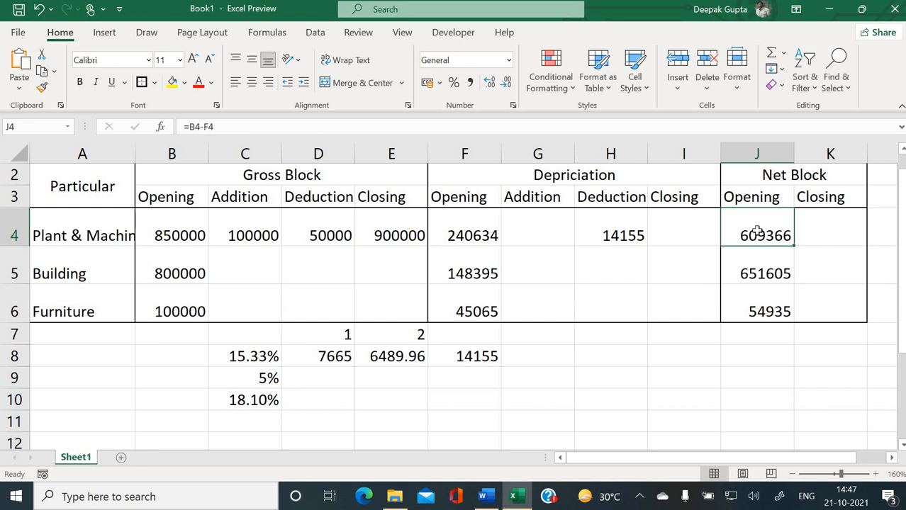
click(242, 233)
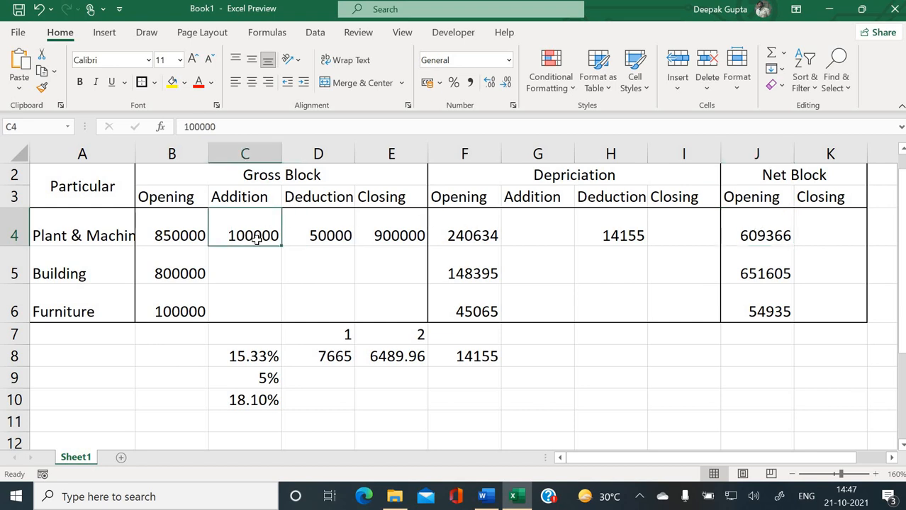
click(318, 234)
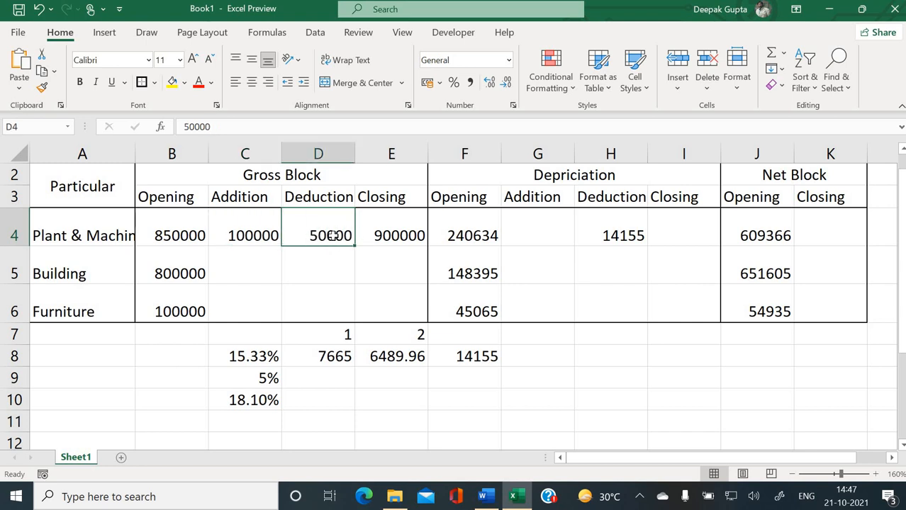
click(590, 365)
click(555, 357)
text(=)
click(331, 238)
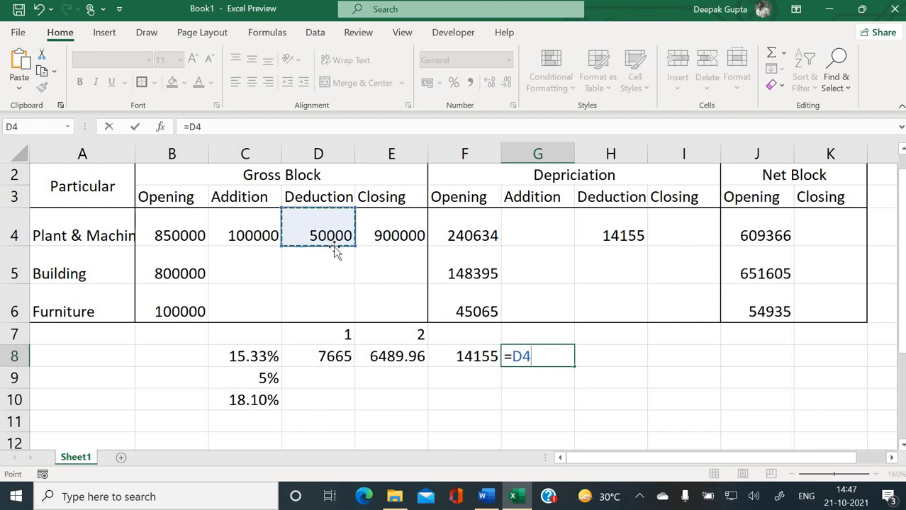
text(-)
click(473, 357)
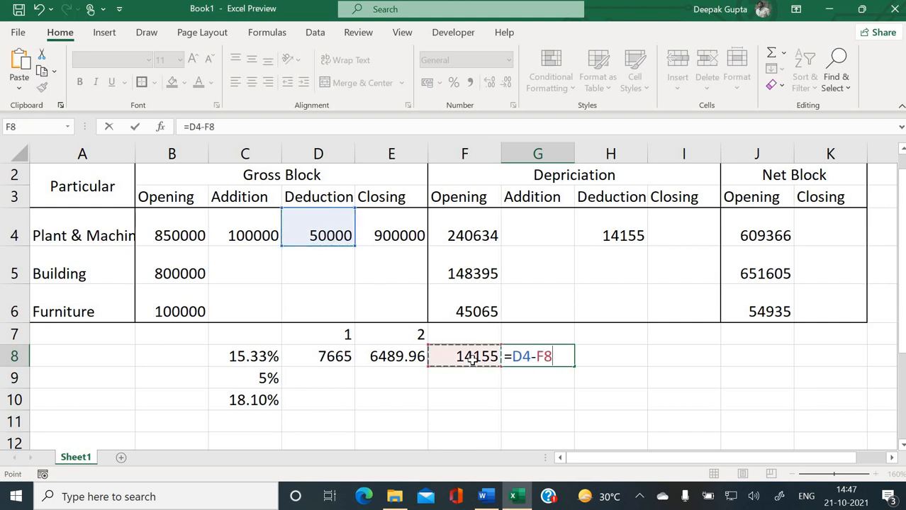
key(Return)
click(542, 356)
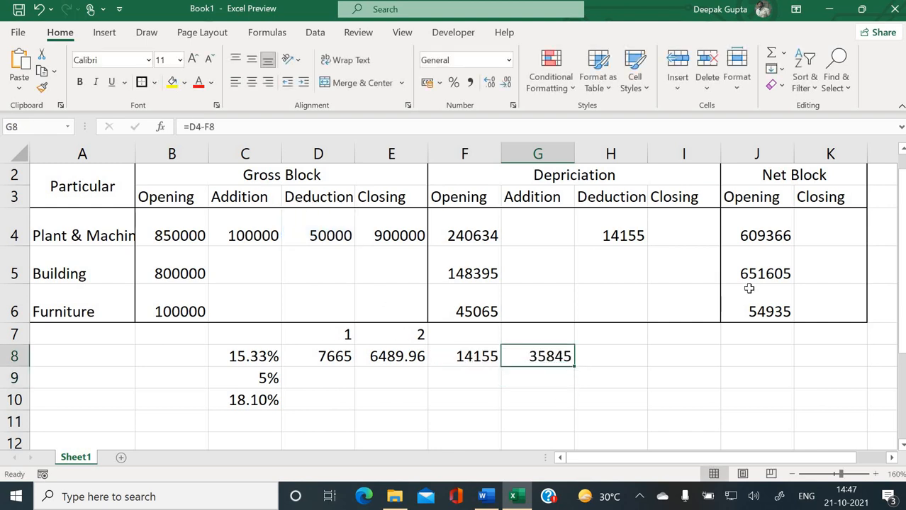
Step: Build the depreciable base for Plant & Machinery's depreciation addition in G4 as =(J4-(D4-H4))+C4
click(759, 245)
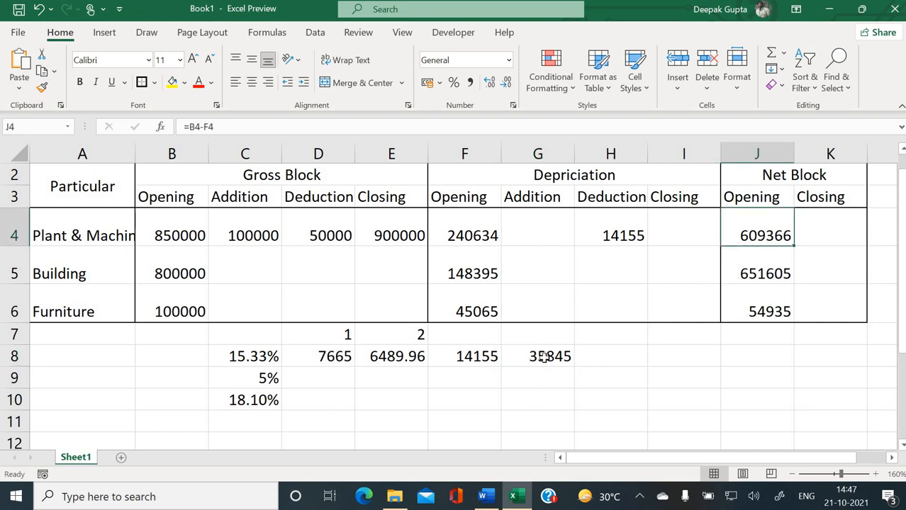
click(242, 230)
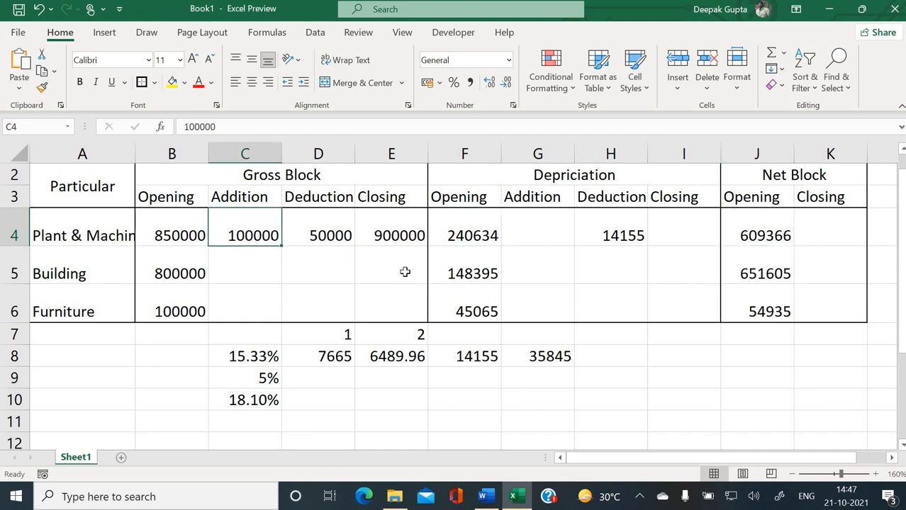
click(540, 241)
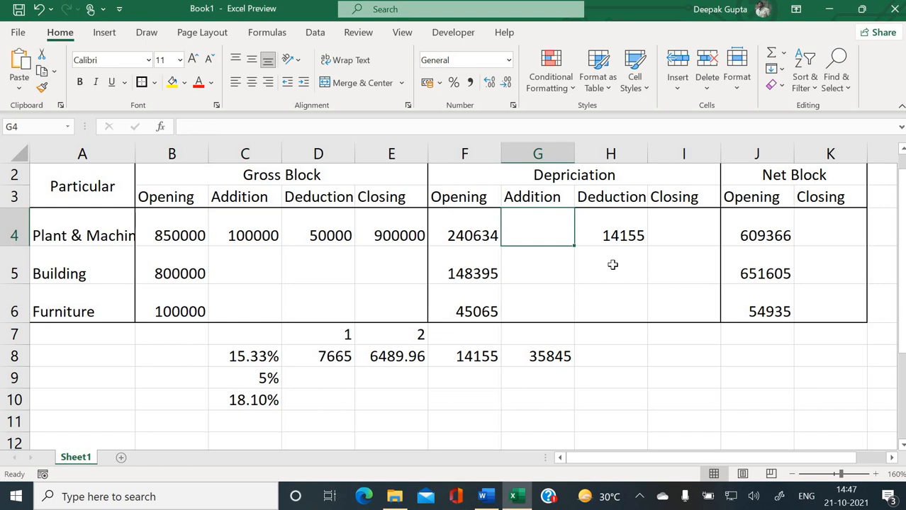
text(=)
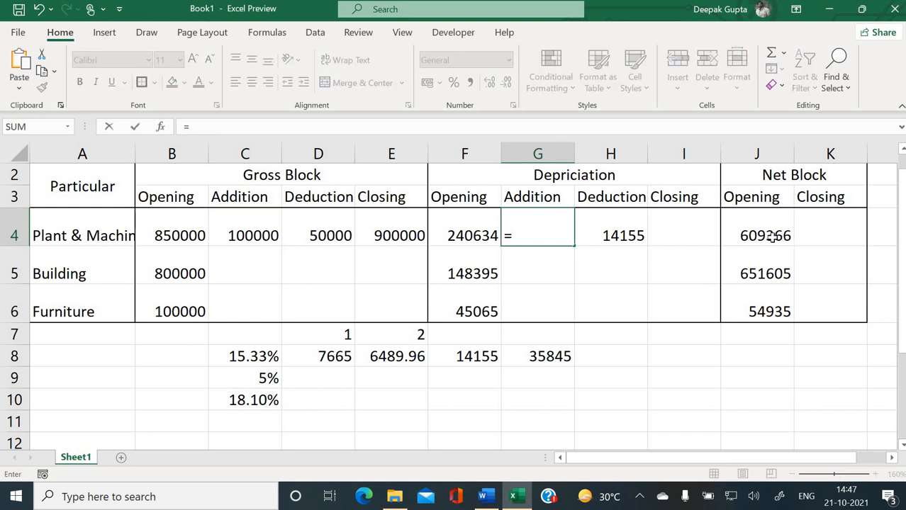
text(()
click(774, 238)
text(-)
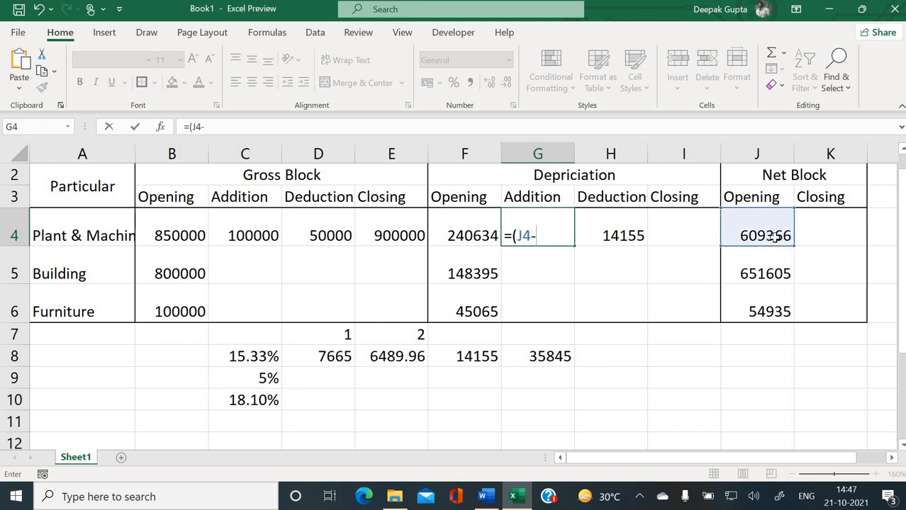
click(336, 236)
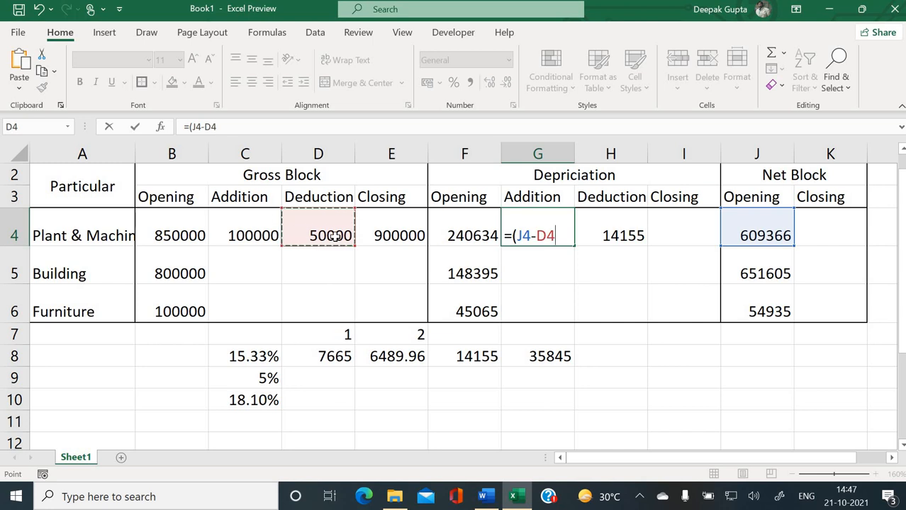
text(-)
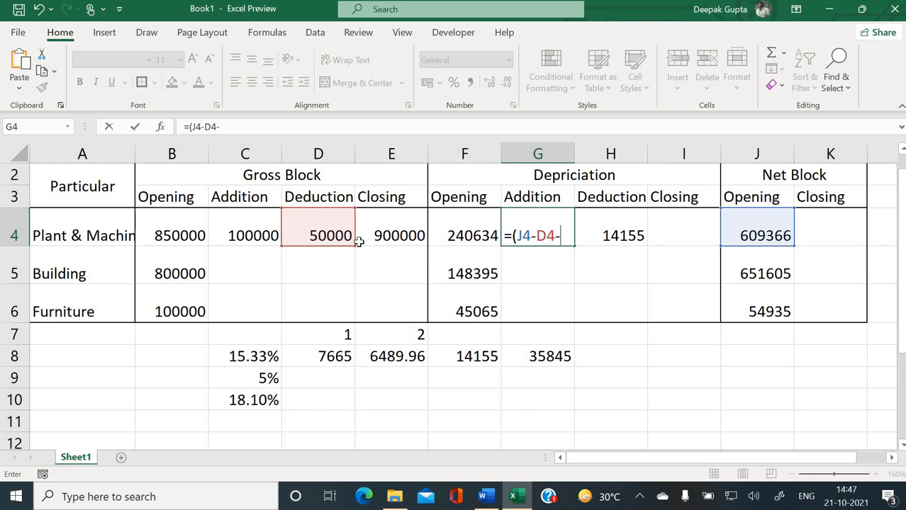
key(BackSpace)
key(BackSpace)
key(BackSpace)
text(()
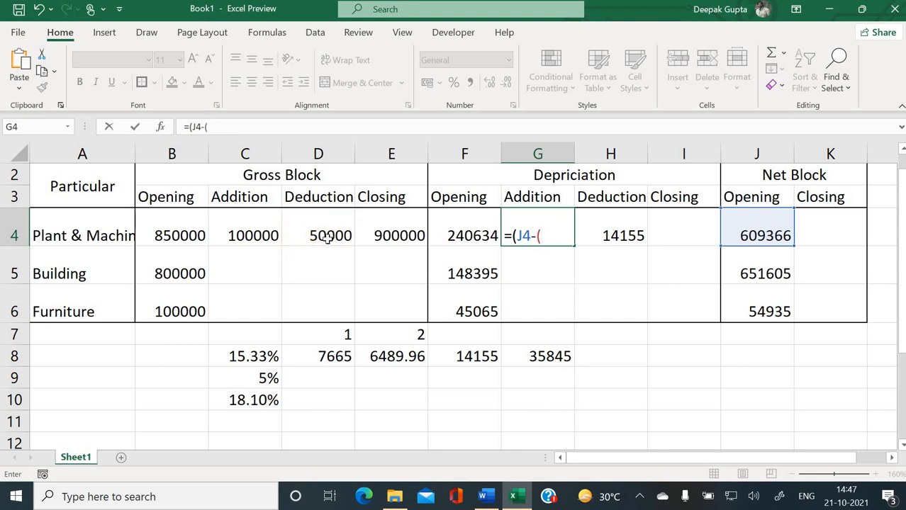
click(327, 239)
text(-)
click(610, 234)
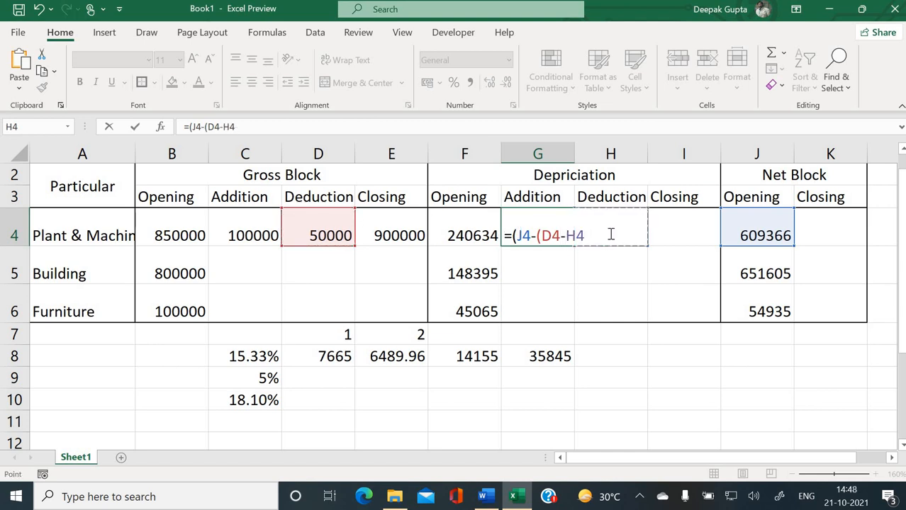
text())+)
click(247, 234)
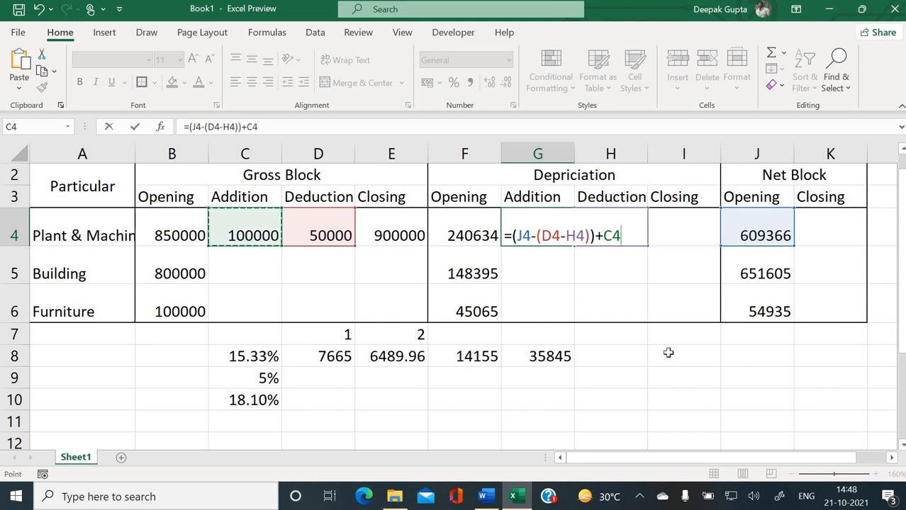
Step: Enclose the base in G4 in parentheses and multiply it by the rate in C8, giving =((J4-(D4-H4))+C4)*C8
click(513, 237)
text(()
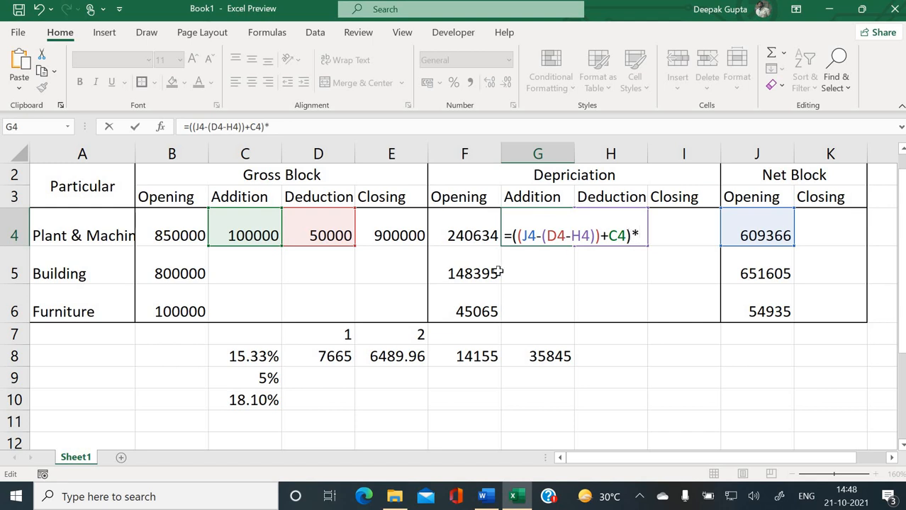
click(229, 356)
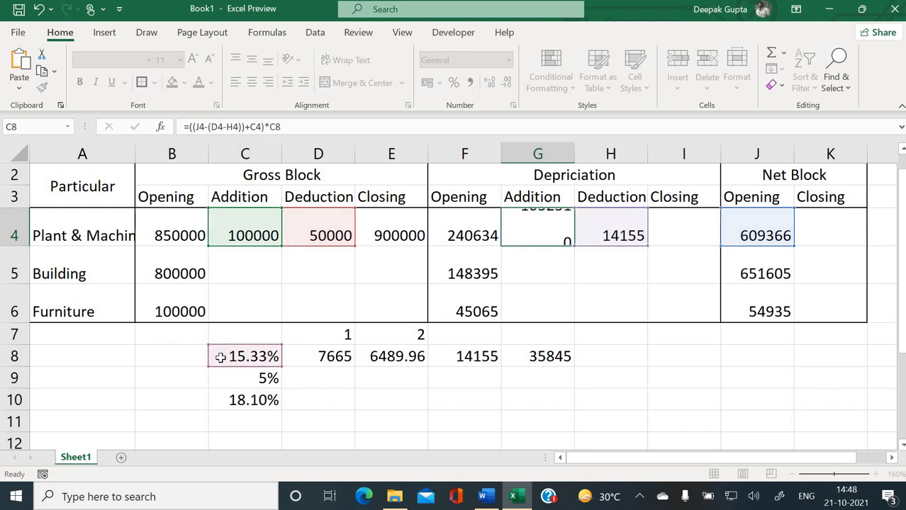
key(Return)
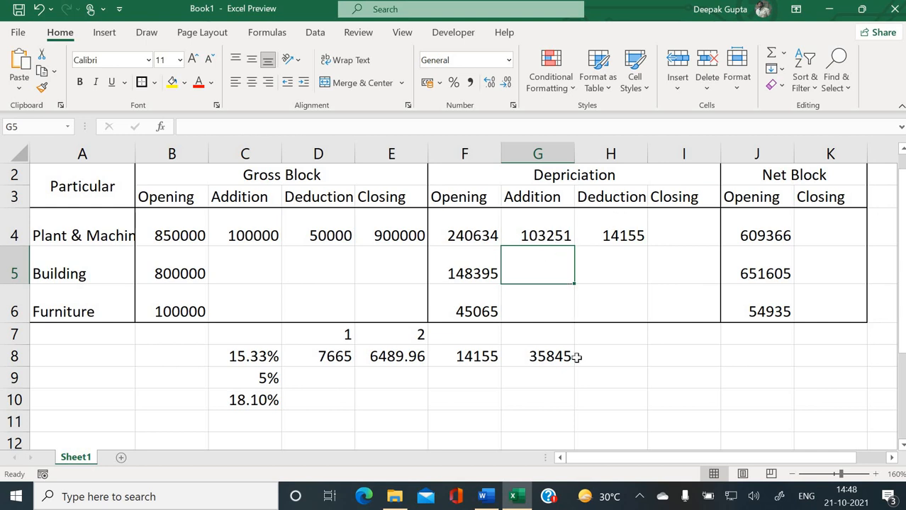
click(558, 394)
text(=)
key(Escape)
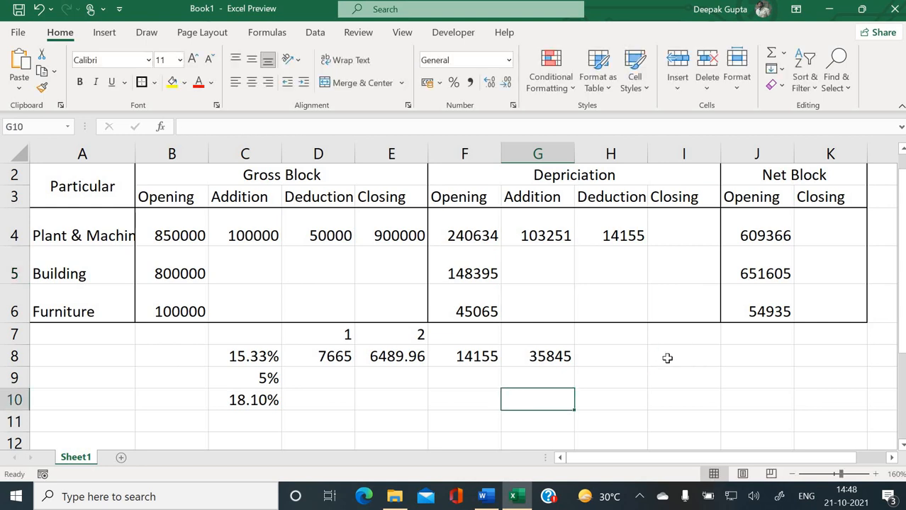
Step: Calculate Plant & Machinery's depreciable base in H8 with the working formula =(J4-G8)+C4
click(638, 359)
text(=)
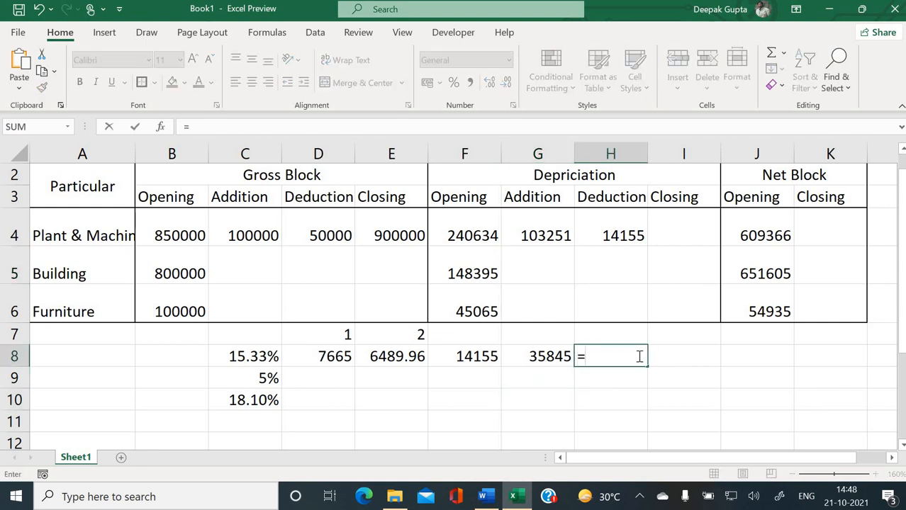
text(()
click(752, 227)
text(-)
click(560, 355)
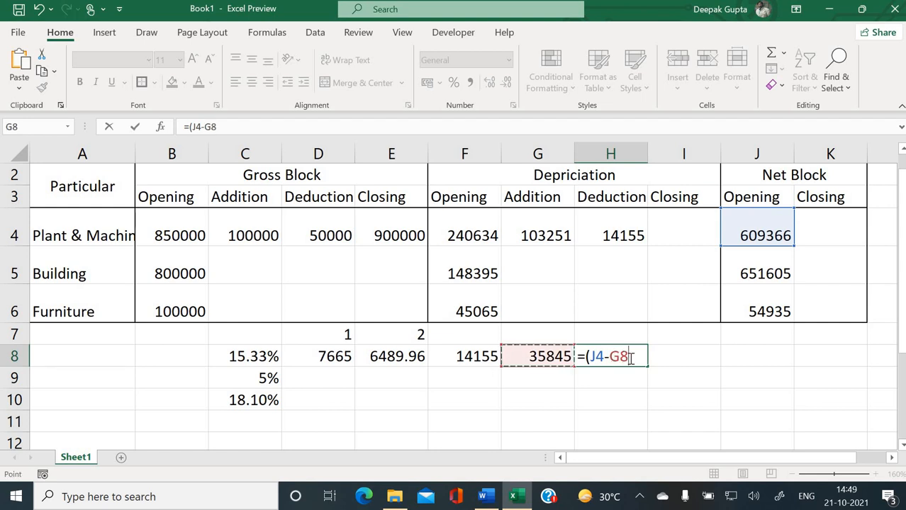
text()+)
click(262, 237)
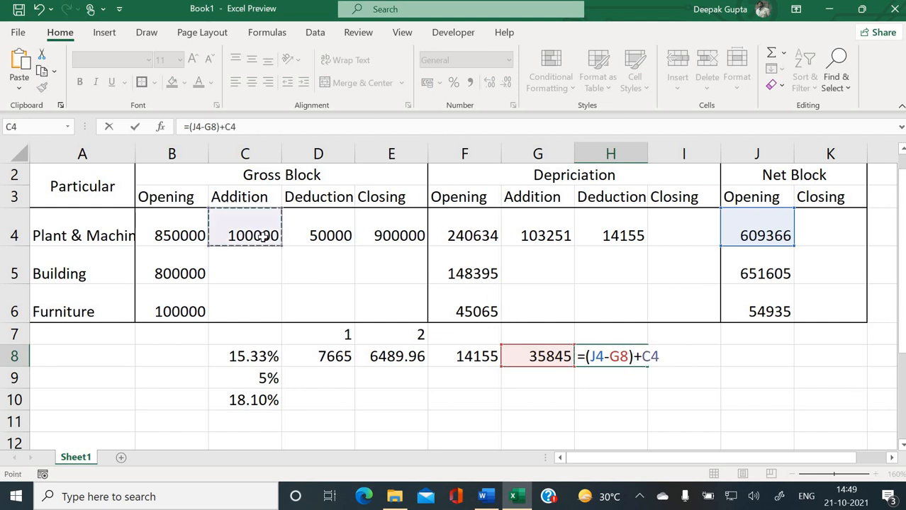
key(Tab)
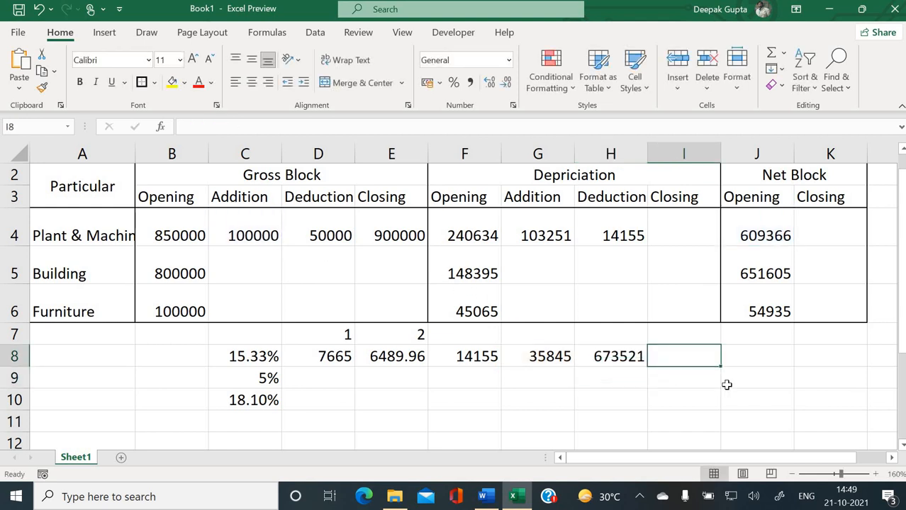
Step: Calculate the depreciation on that base in I8 with the formula =H8*C8 and compare it with the formula in G4
text(=)
click(629, 354)
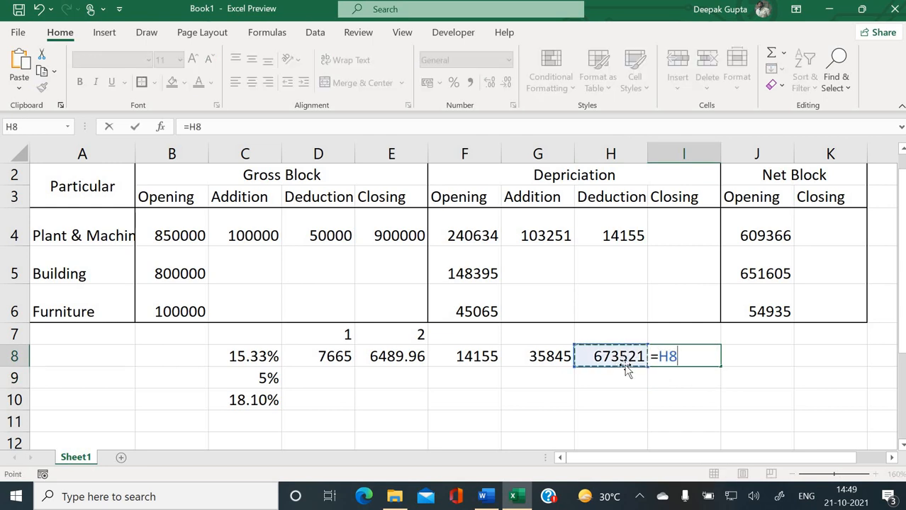
text(*)
click(251, 353)
key(Return)
click(564, 236)
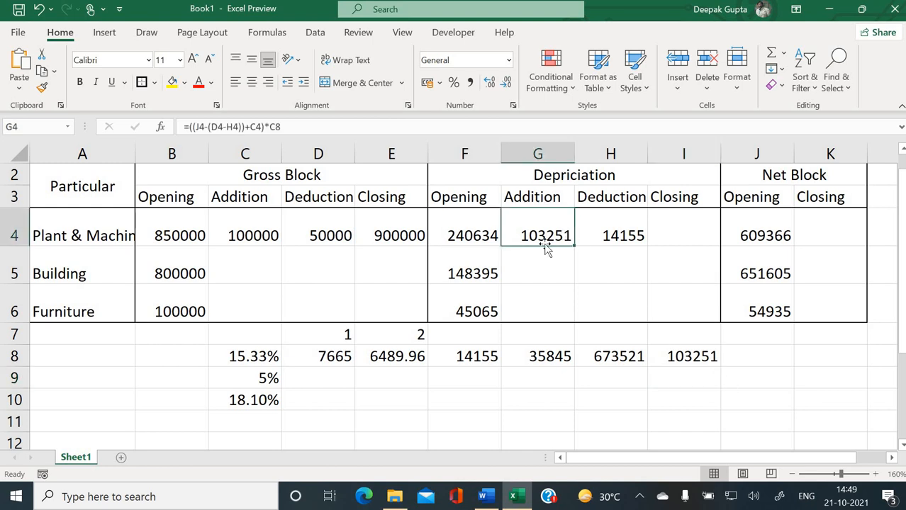
double_click(526, 234)
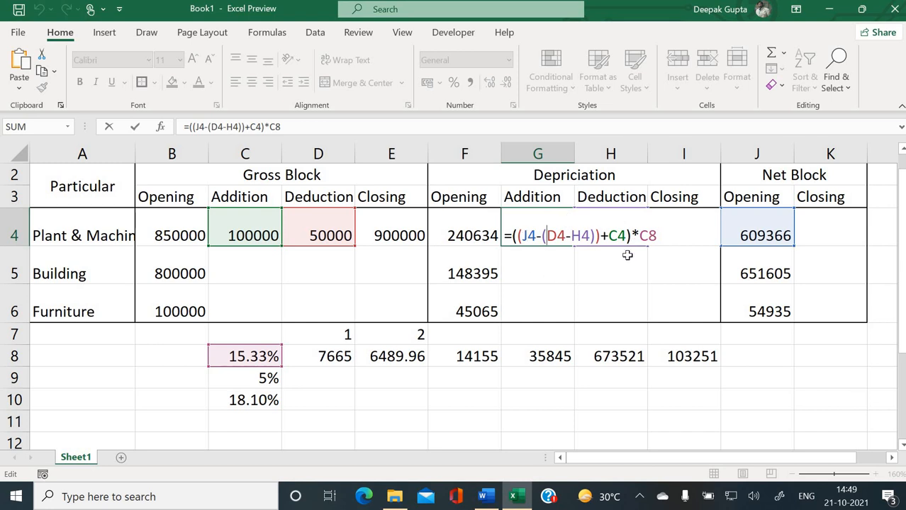
key(Escape)
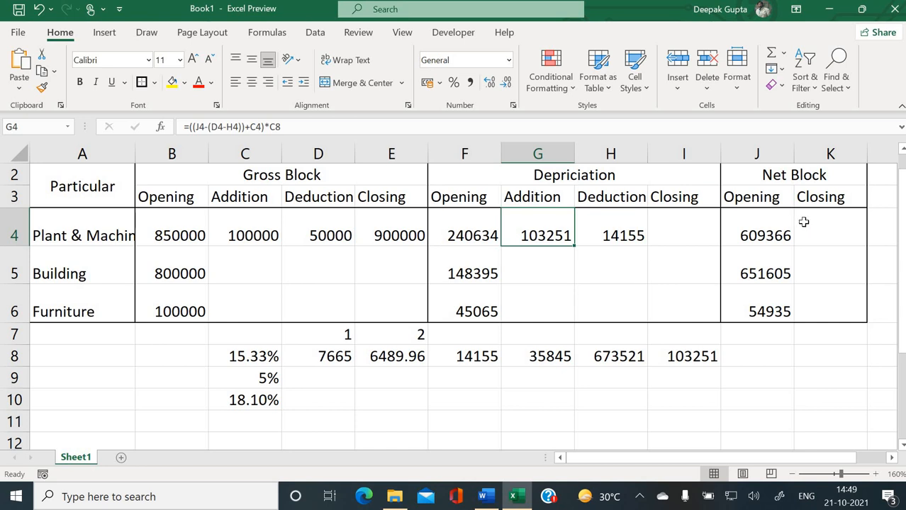
Step: Calculate Plant & Machinery's closing depreciation in I4 with the formula =F4+G4-H4
click(670, 235)
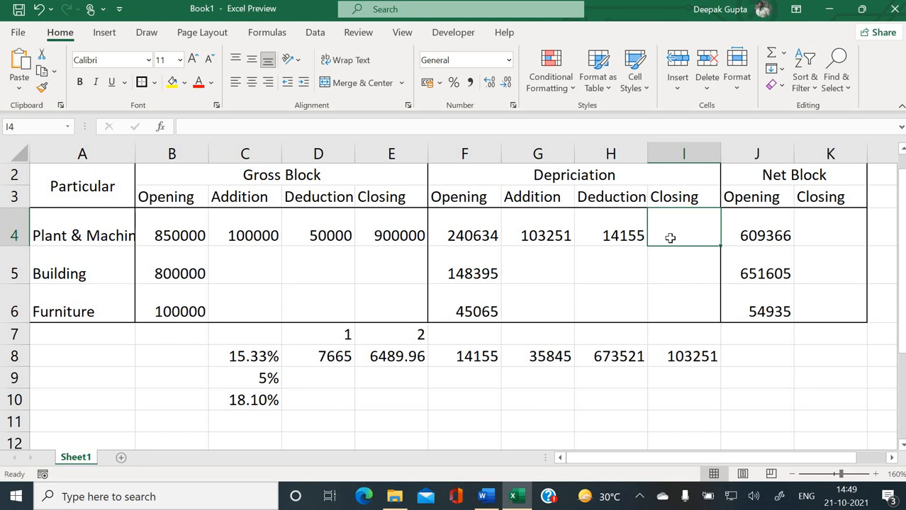
text(=)
click(474, 238)
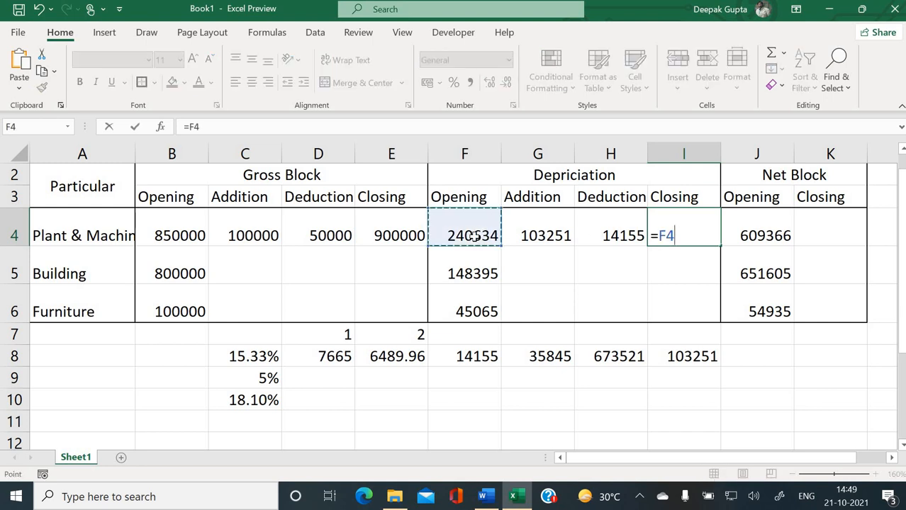
text(+)
click(556, 236)
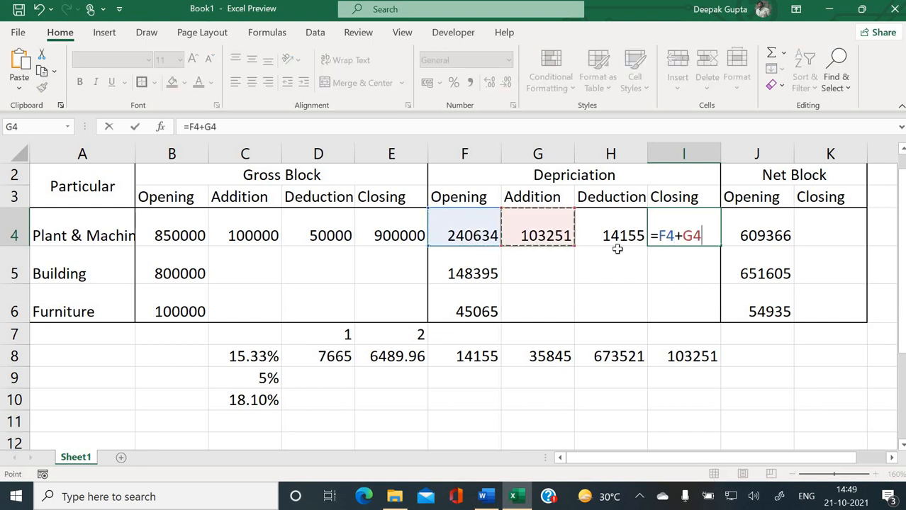
text(-)
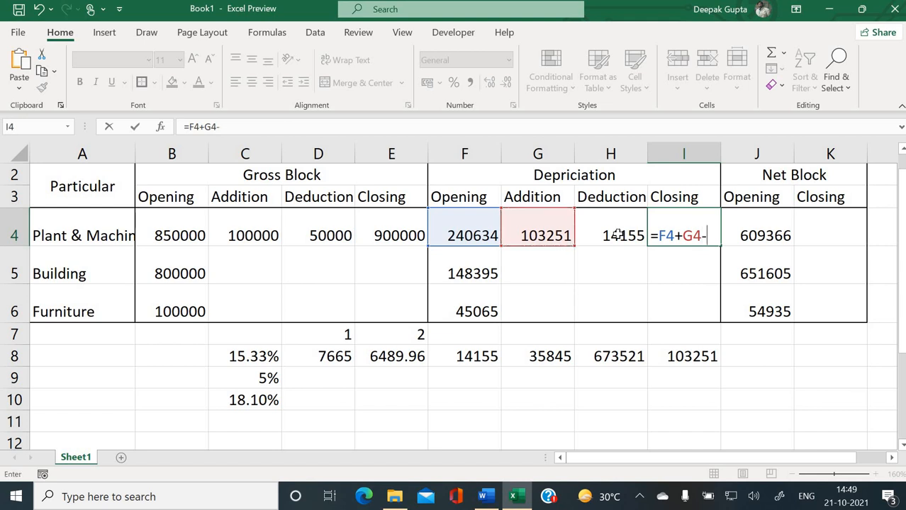
click(616, 235)
key(Return)
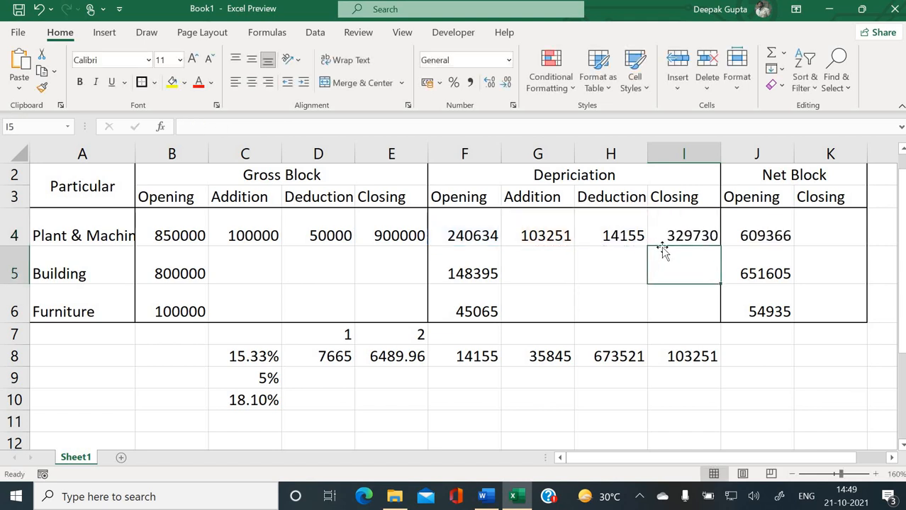
Step: Calculate Plant & Machinery's closing net block in K4 with the formula =E4-I4
click(841, 230)
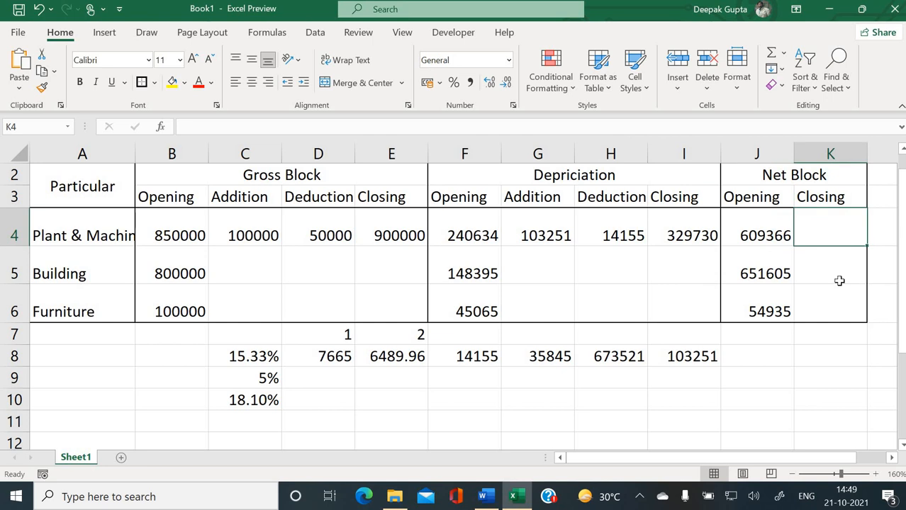
text(=)
click(411, 235)
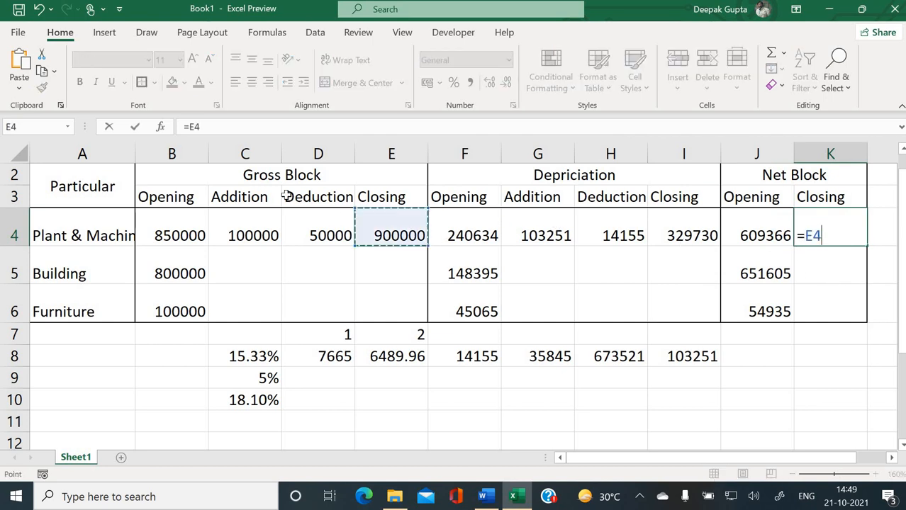
text(-)
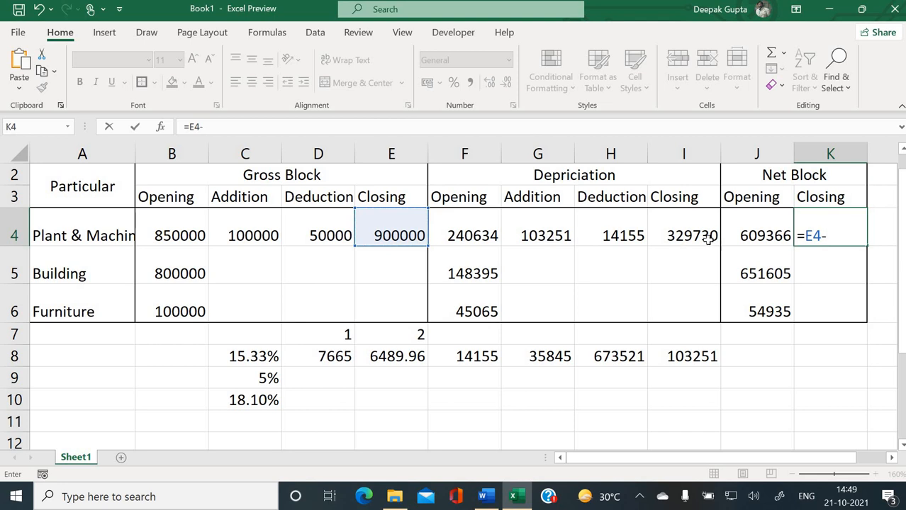
key(Left)
key(Left)
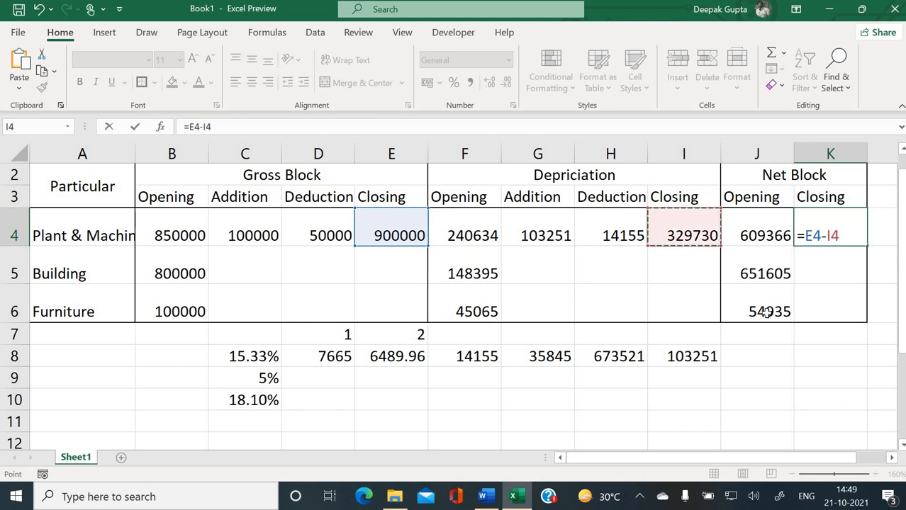
key(Return)
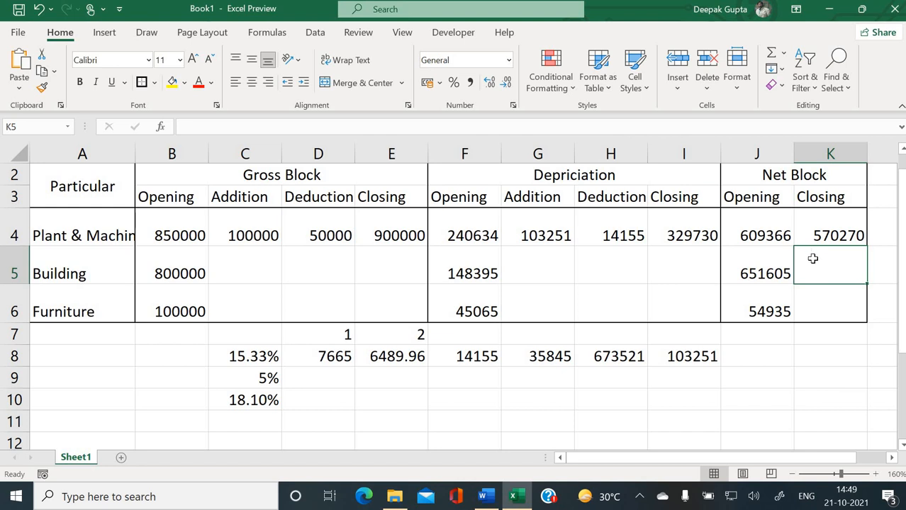
Step: Check the Word example for Building additions, and copy the closing gross block formula from E4 down to E5 and E6 for Building and Furniture
click(253, 262)
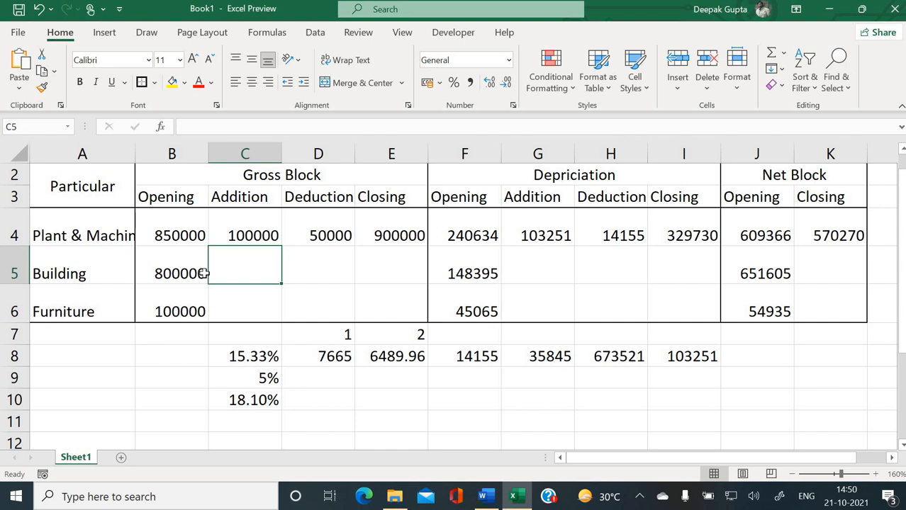
key(alt+Tab)
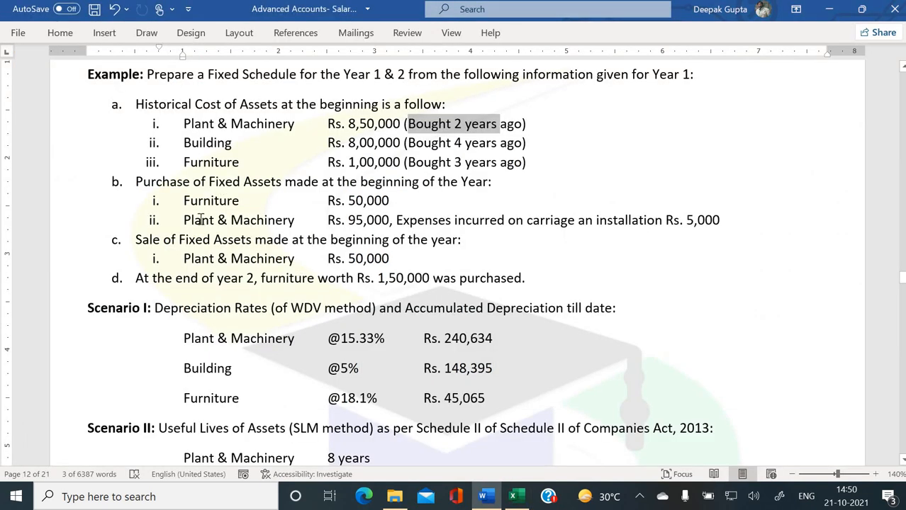
key(alt+Tab)
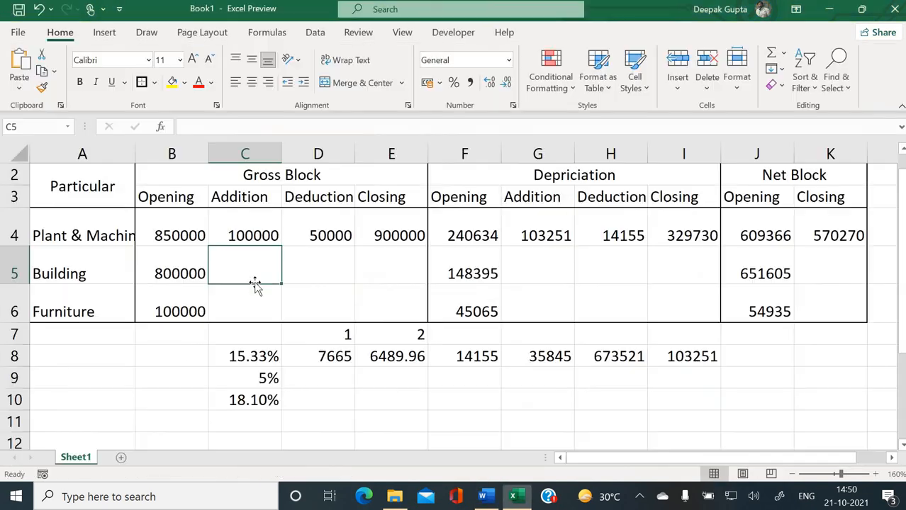
click(341, 269)
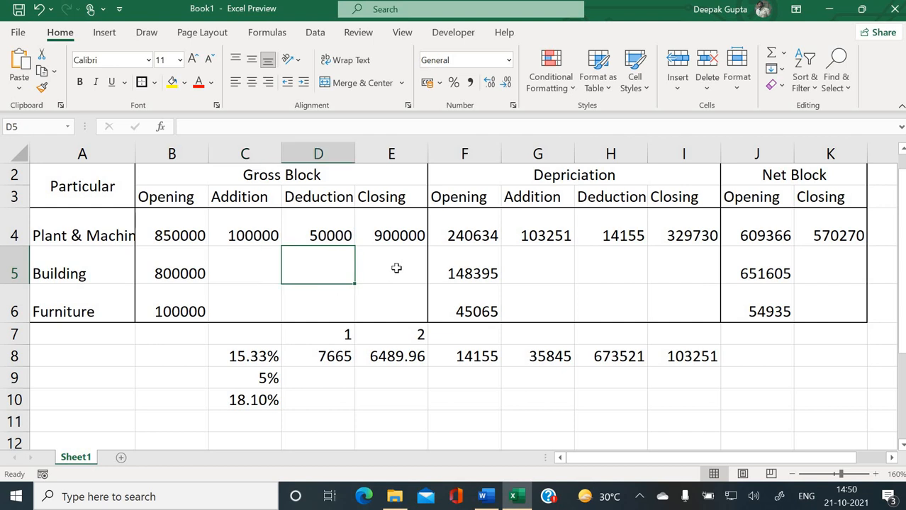
click(396, 267)
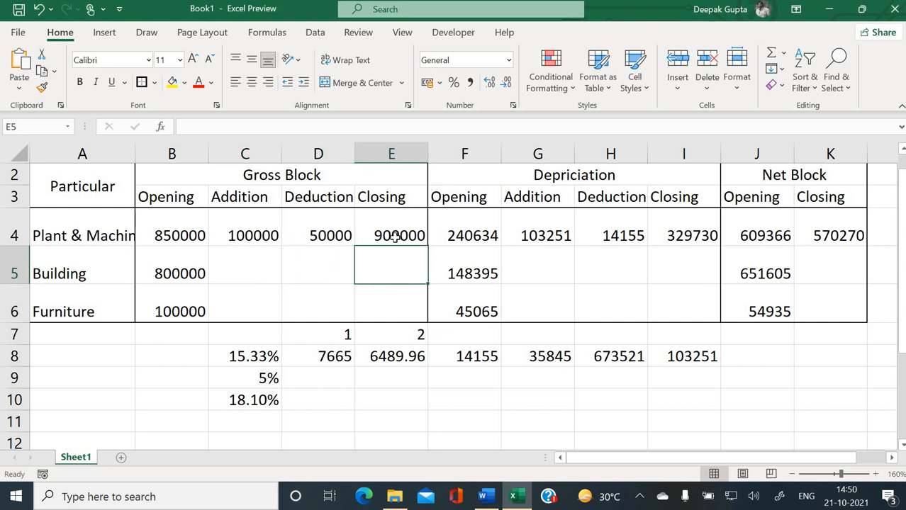
click(397, 232)
drag(431, 246, 420, 316)
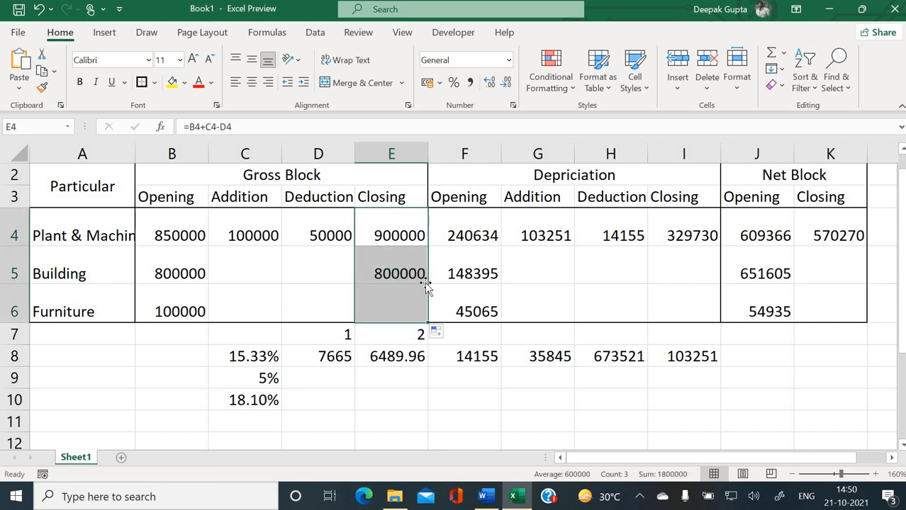
click(348, 271)
double_click(375, 273)
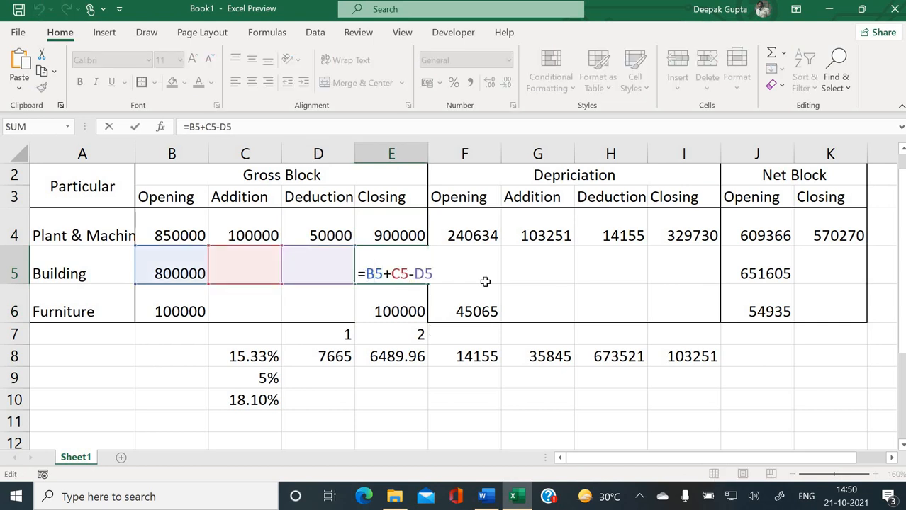
key(Escape)
Step: Calculate Building's depreciation for the year in G5 with the formula =J5*C9
click(534, 275)
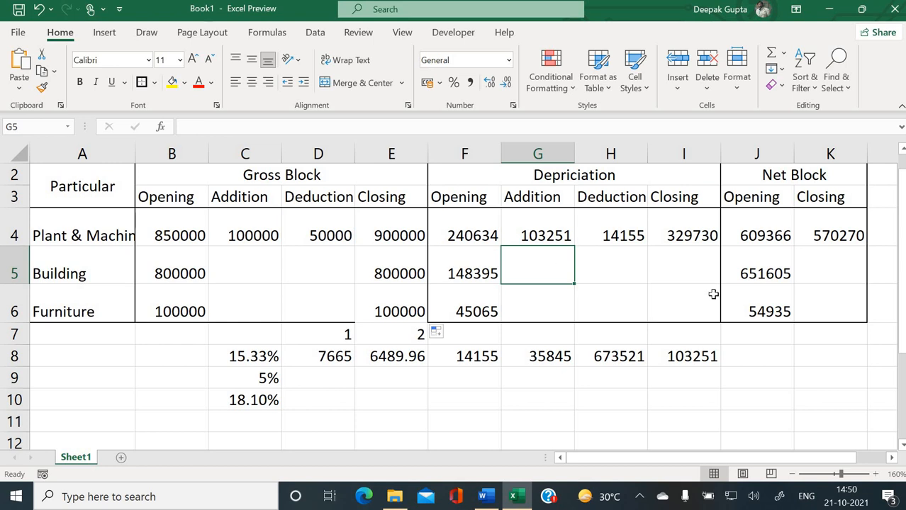
text(=)
click(760, 275)
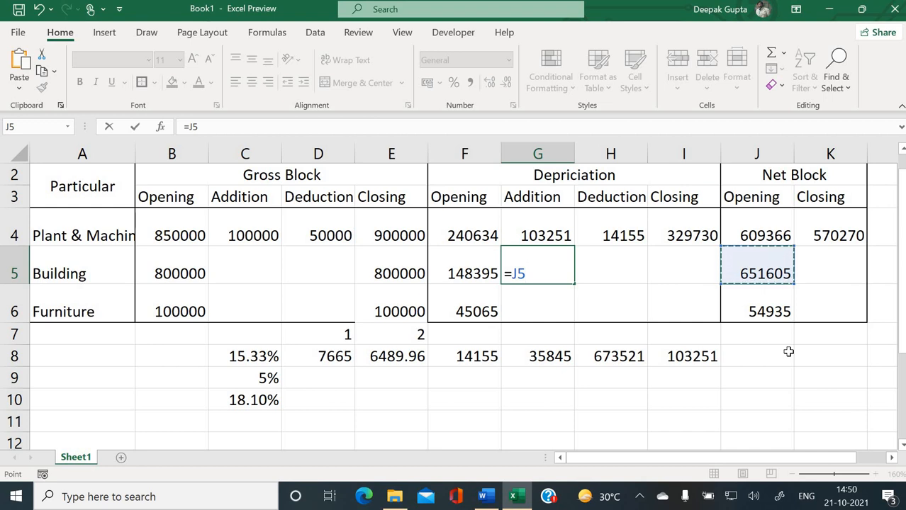
text(*)
click(245, 378)
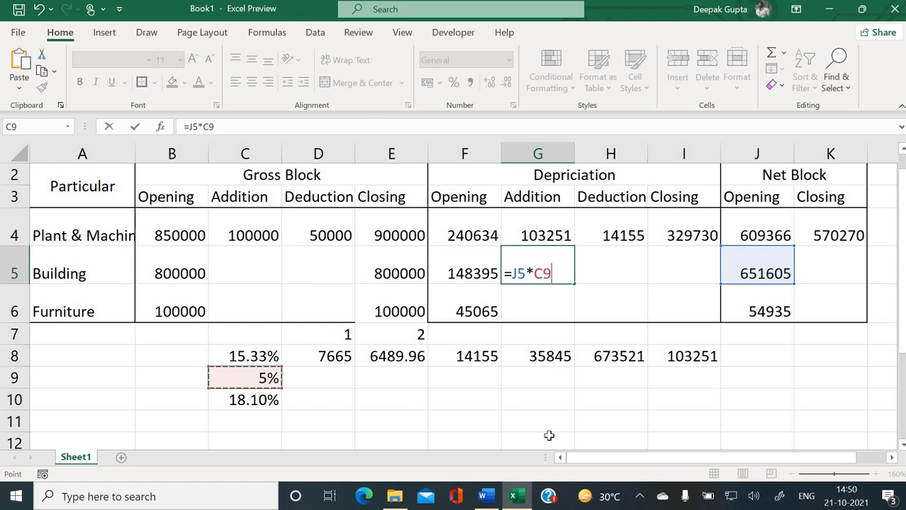
key(Return)
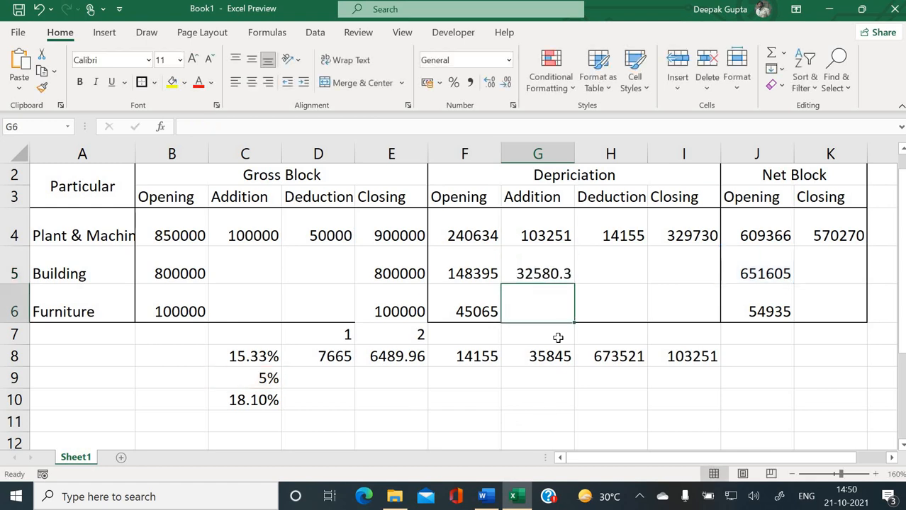
Step: Copy the closing depreciation formula from I4 to I5 for Building and check its cell references
click(621, 272)
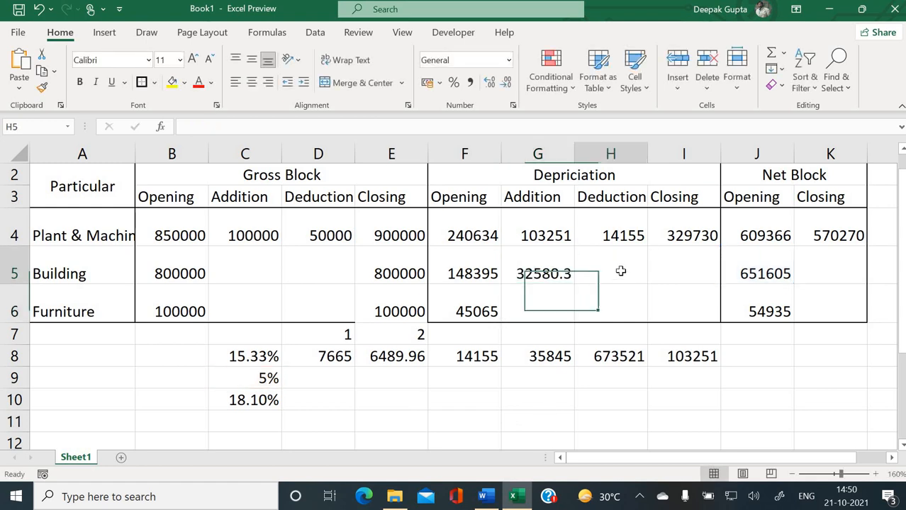
click(697, 270)
click(706, 236)
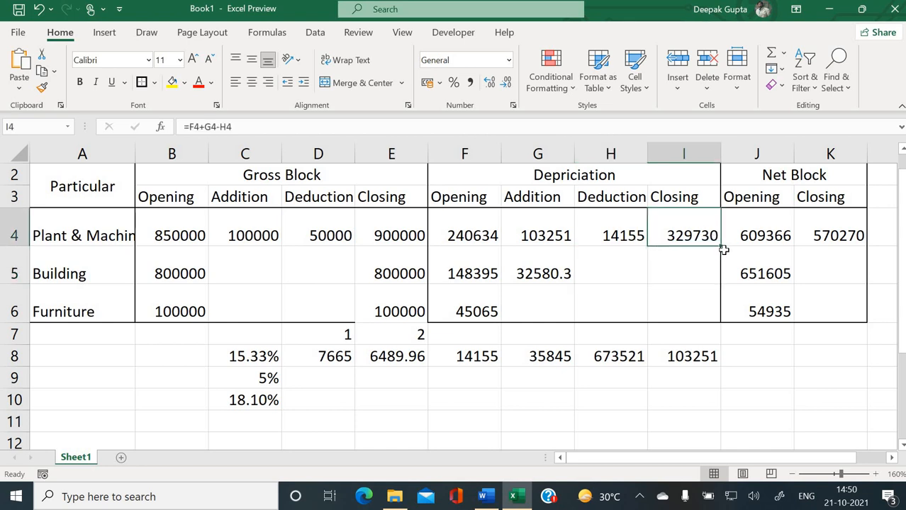
drag(721, 247, 709, 275)
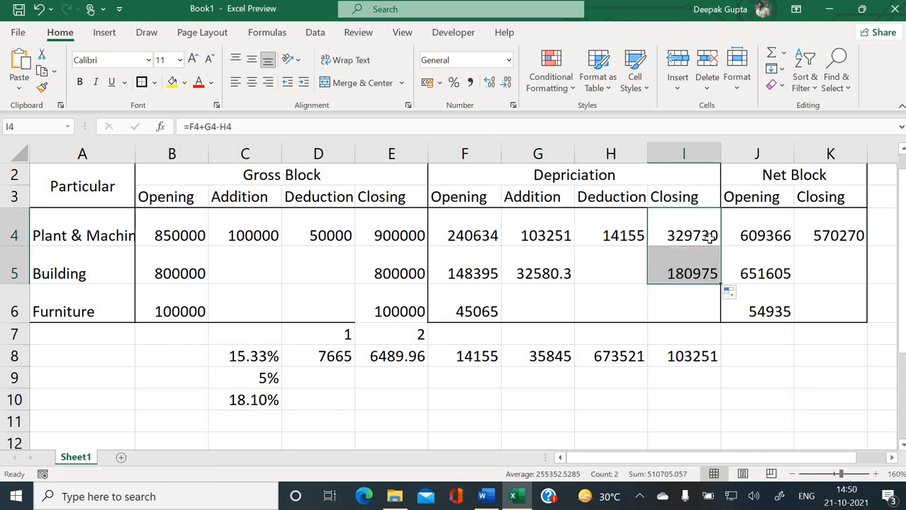
double_click(693, 275)
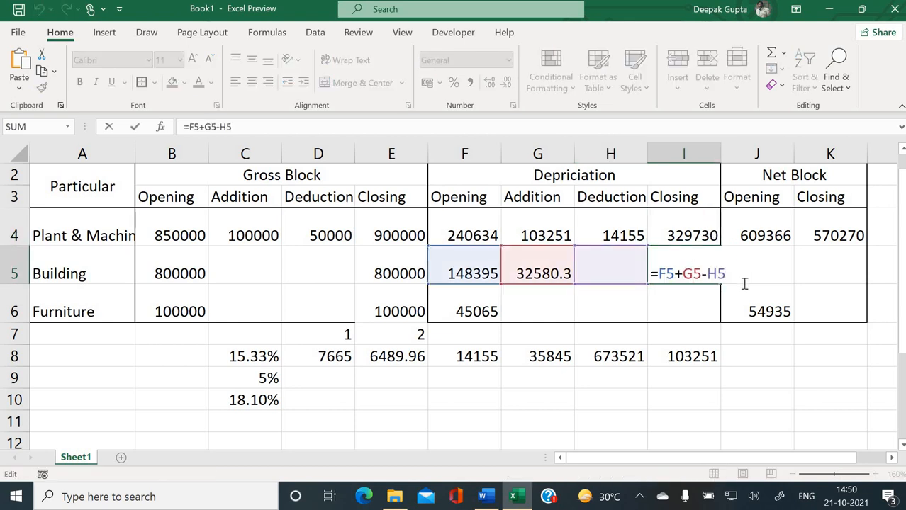
key(Escape)
Step: Copy the closing net block formula from K4 to K5 for Building and check its references
click(821, 270)
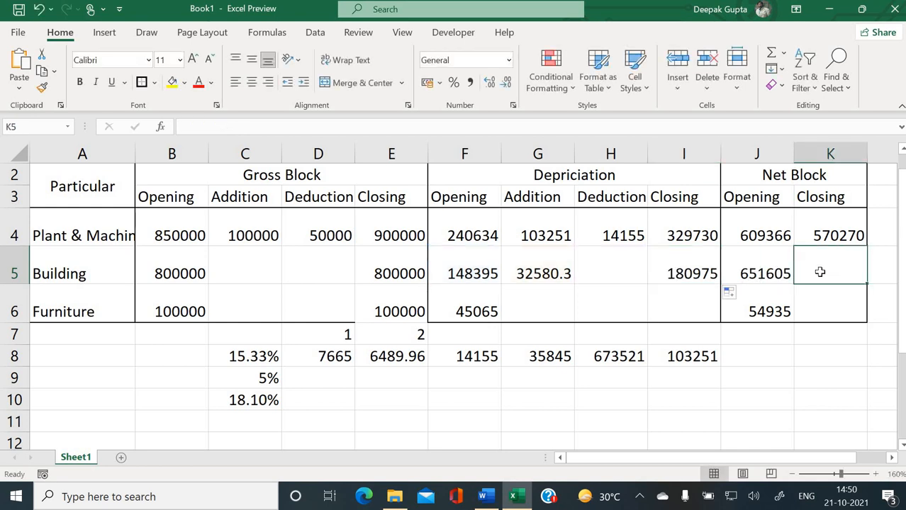
click(834, 236)
drag(865, 266, 865, 278)
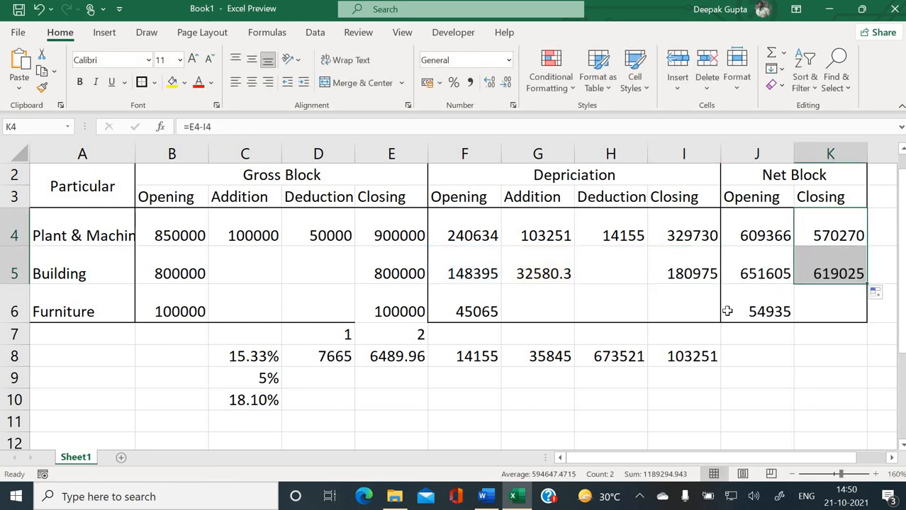
double_click(825, 275)
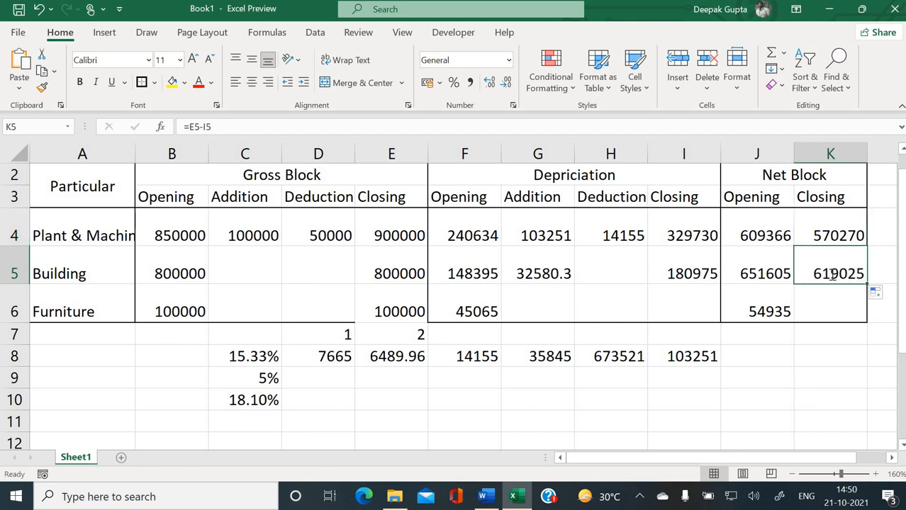
key(Escape)
Step: Look up the Furniture purchase in the Word example and enter 50000 as its gross block addition in C6
click(221, 310)
key(alt+Tab)
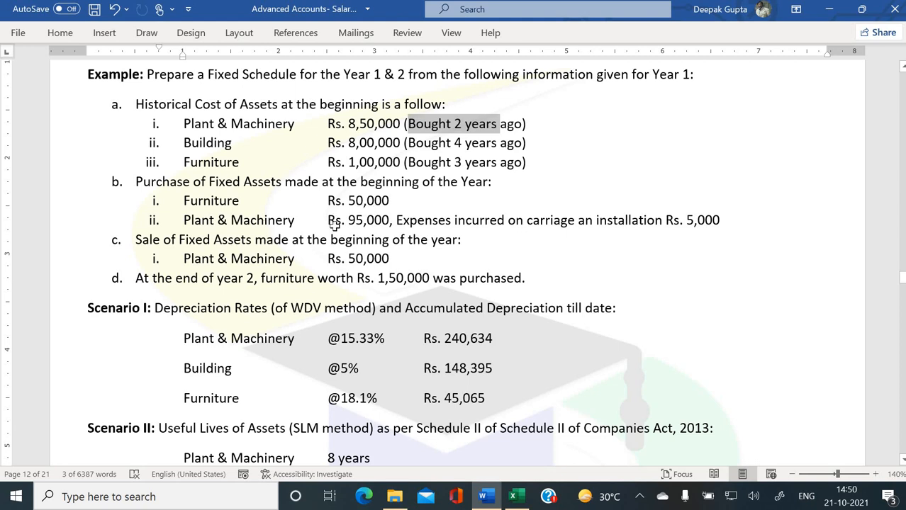
key(alt+Tab)
text(50000)
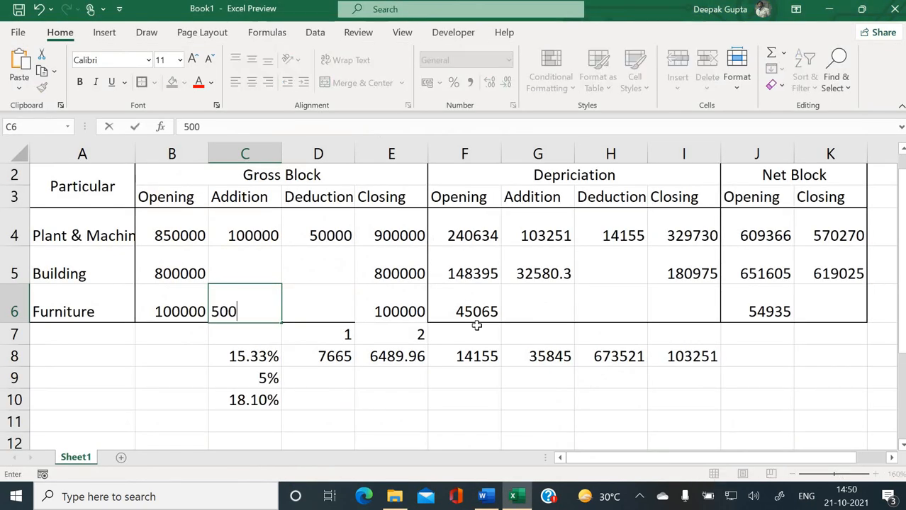
key(Return)
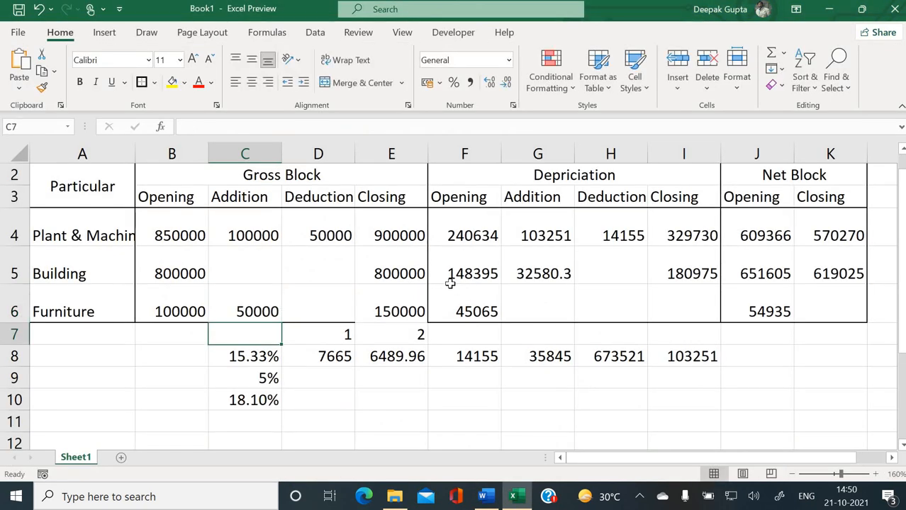
Step: Calculate Furniture's depreciation for the year in G6 with the formula =(J6+C6)*C10
click(306, 312)
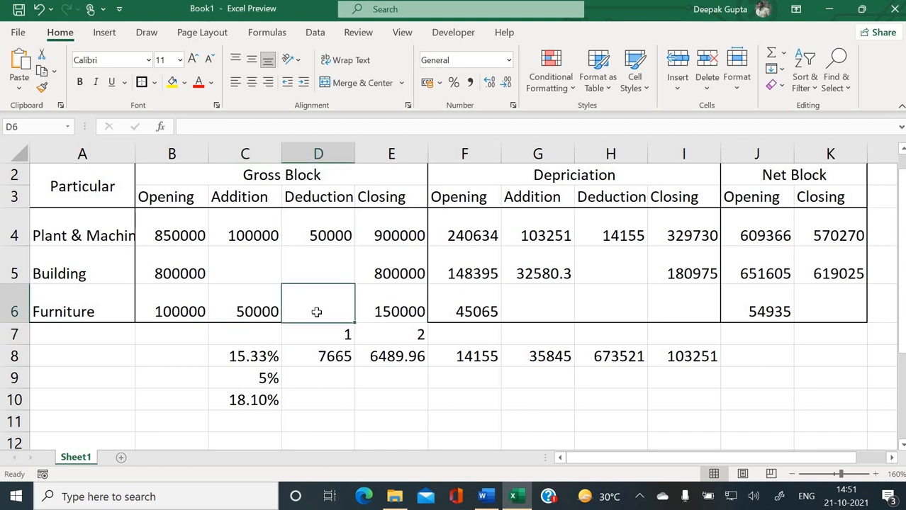
click(394, 312)
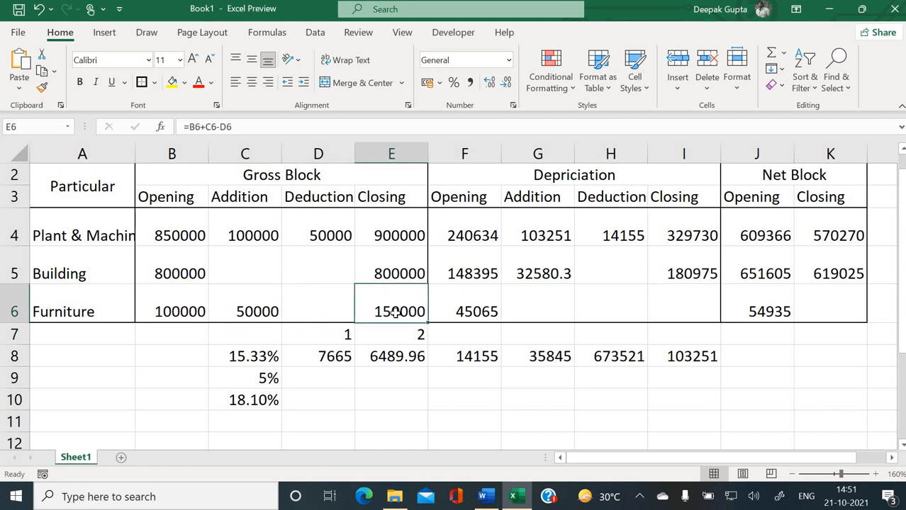
click(457, 317)
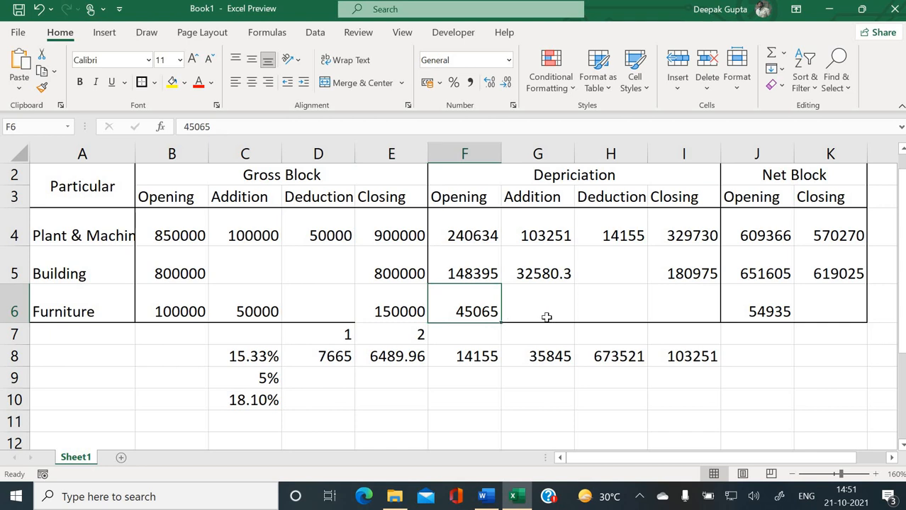
click(526, 309)
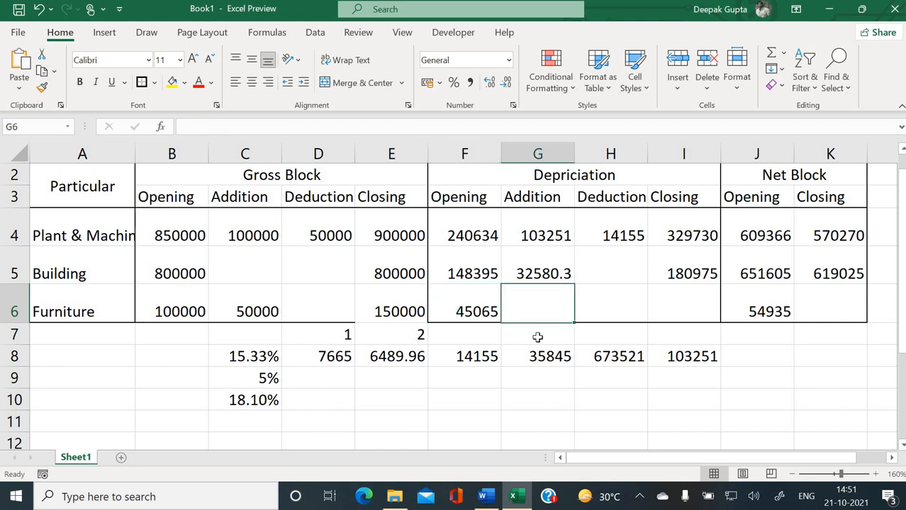
text(=()
click(778, 310)
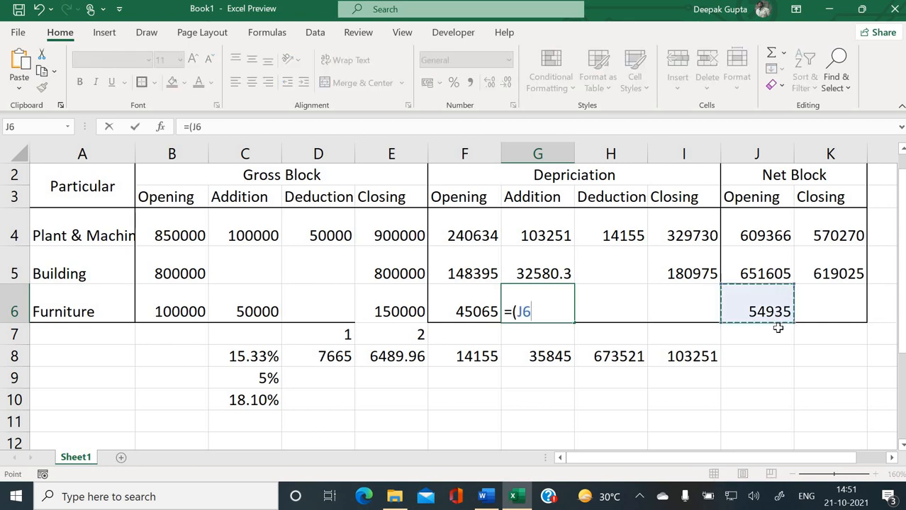
text(+)
click(277, 303)
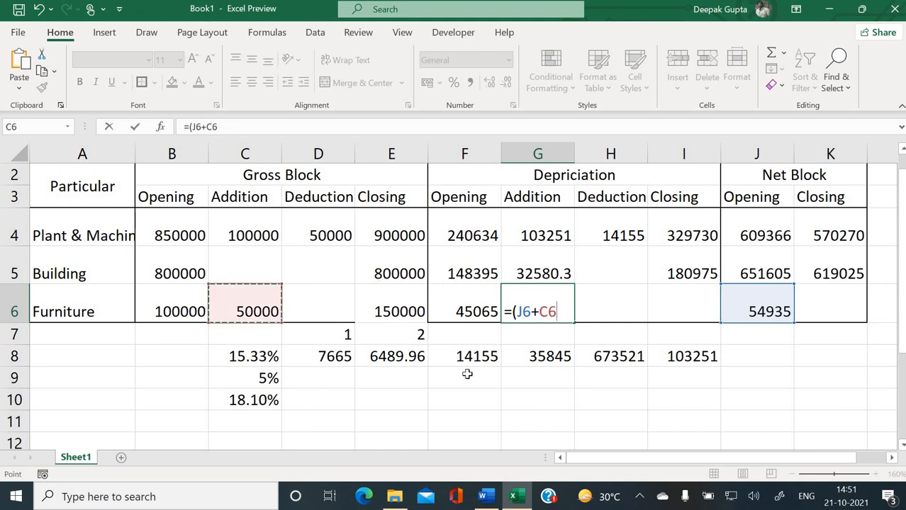
text())
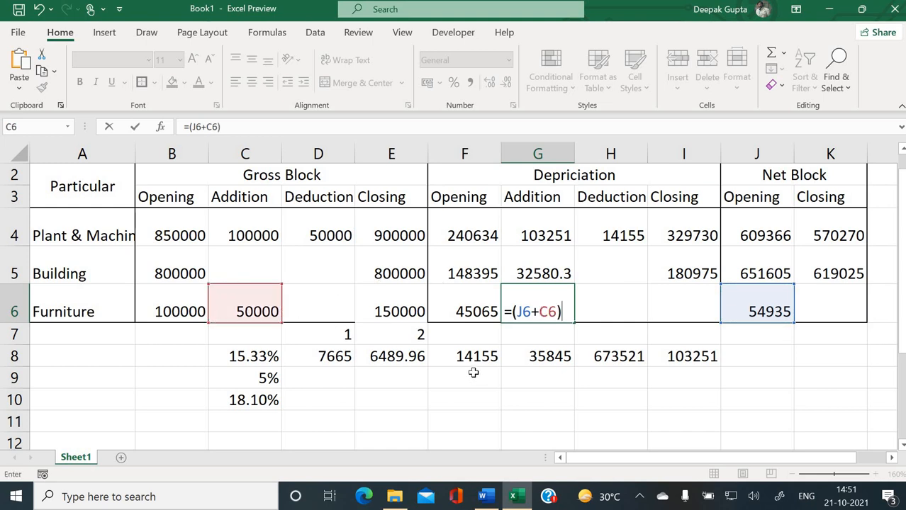
text(*)
click(236, 400)
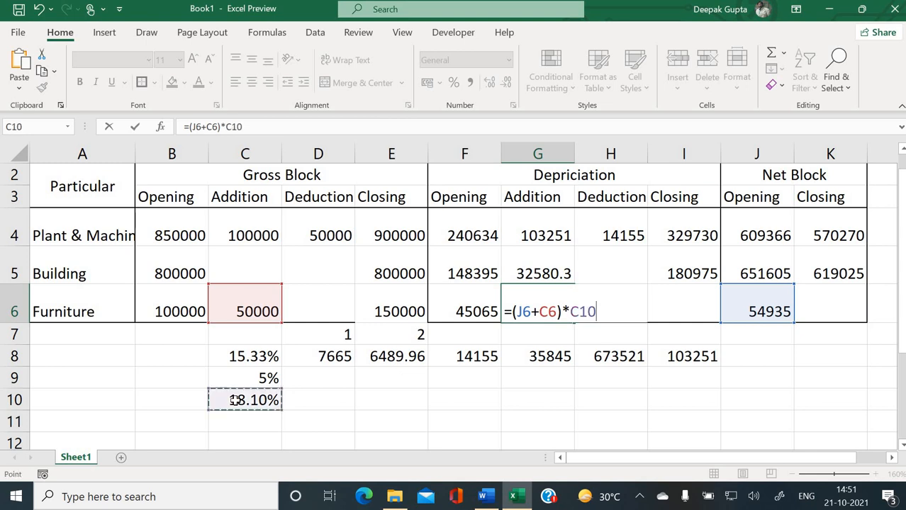
key(Return)
click(537, 317)
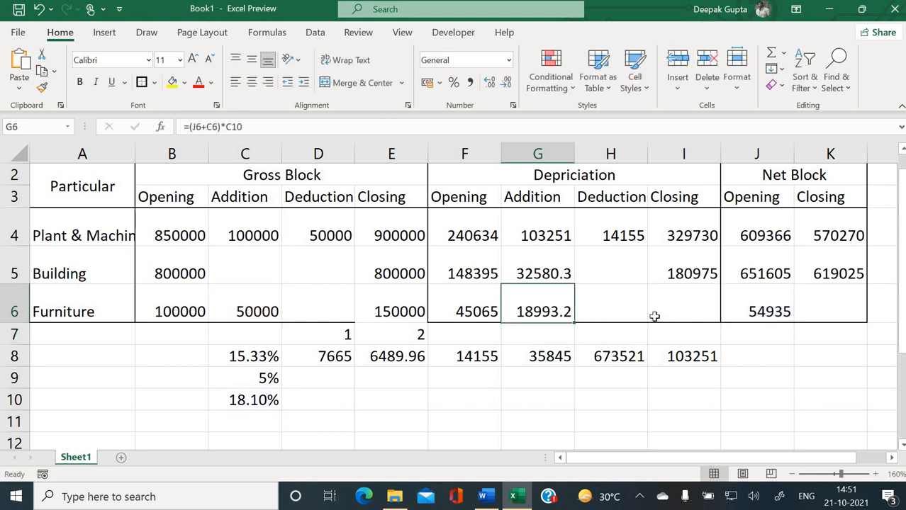
Step: Copy the closing depreciation formula from I5 to I6 and the closing net block formula from K5 to K6 for Furniture
click(631, 313)
click(695, 315)
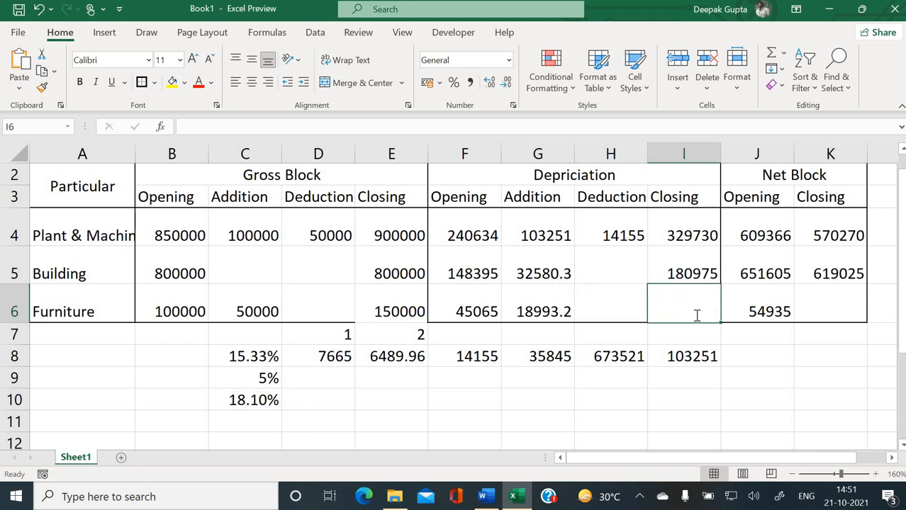
text(=)
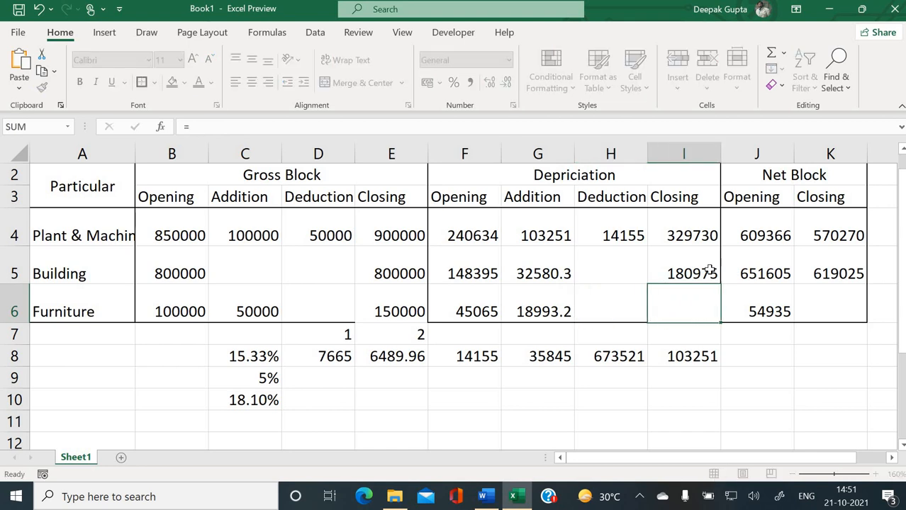
key(Escape)
click(712, 271)
drag(719, 292, 797, 302)
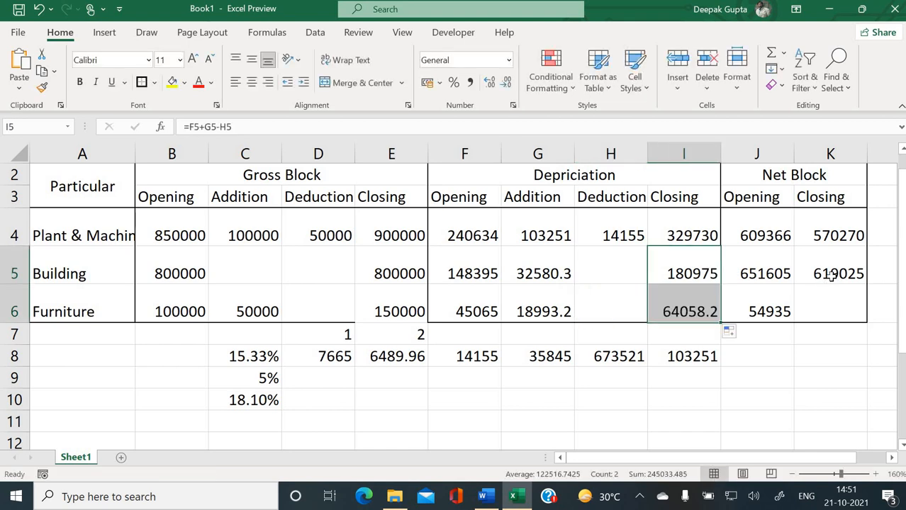
click(830, 276)
drag(866, 283, 838, 313)
click(560, 319)
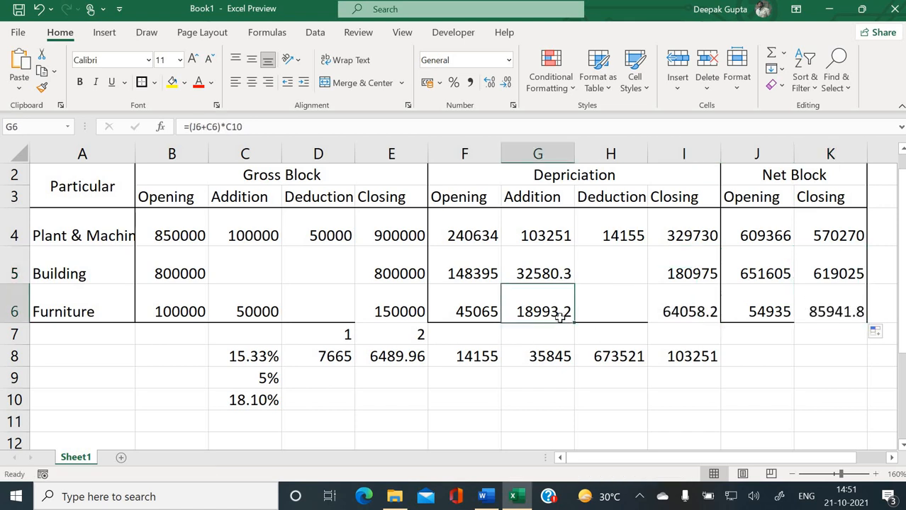
drag(187, 226, 407, 300)
drag(455, 229, 821, 301)
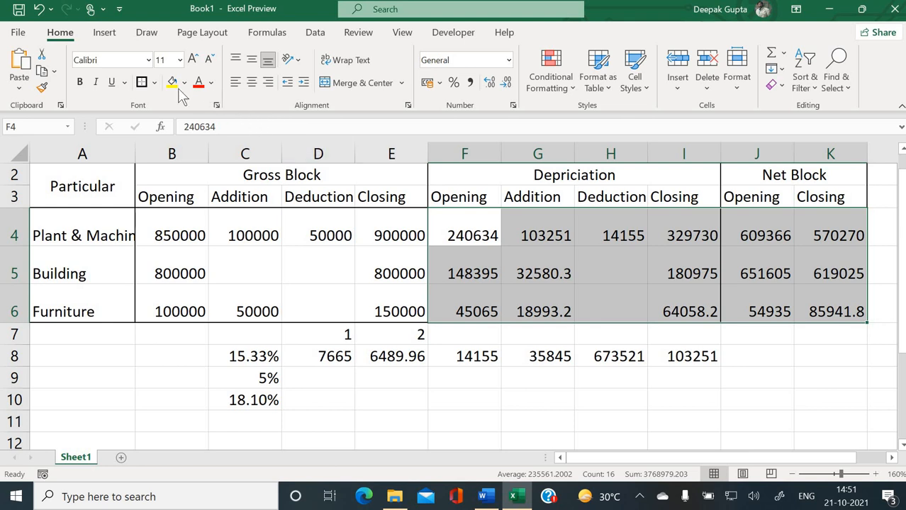
click(521, 271)
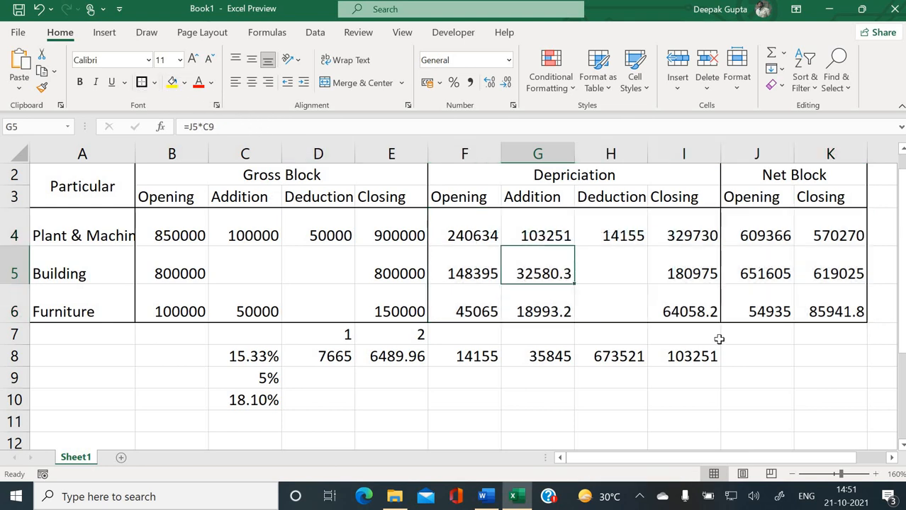
click(723, 343)
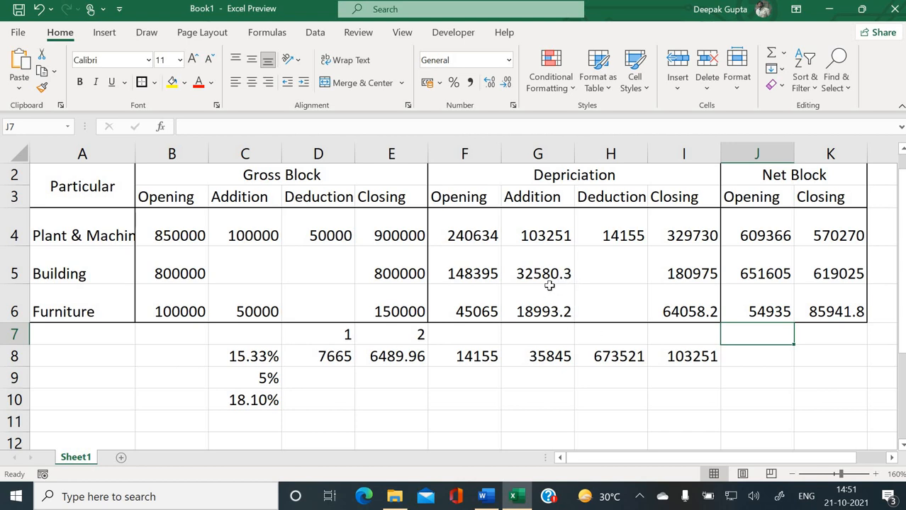
Step: Format the schedule figures in B4:K6 as Number with 0 decimal places
mouse_move(173, 221)
mouse_down()
mouse_move(717, 324)
mouse_move(517, 310)
mouse_move(593, 309)
mouse_up()
scroll(305, 149, left, 3)
key(ctrl+1)
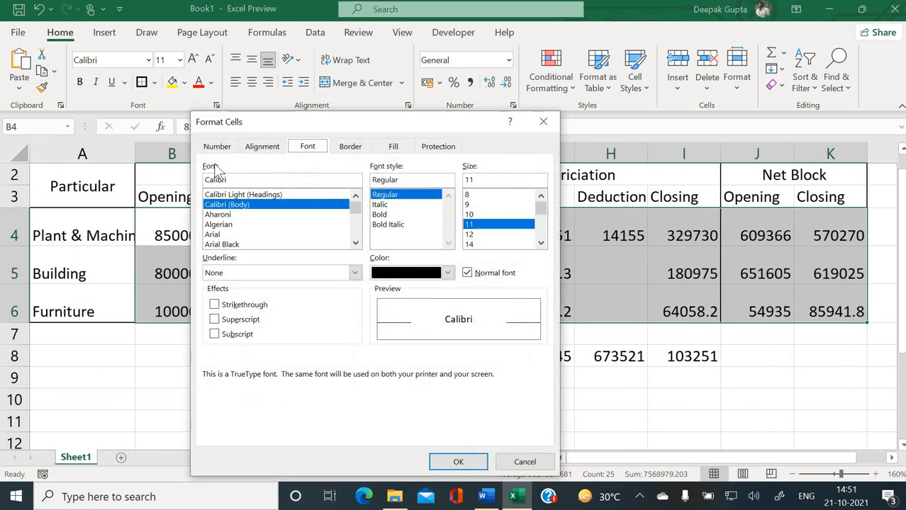
click(216, 146)
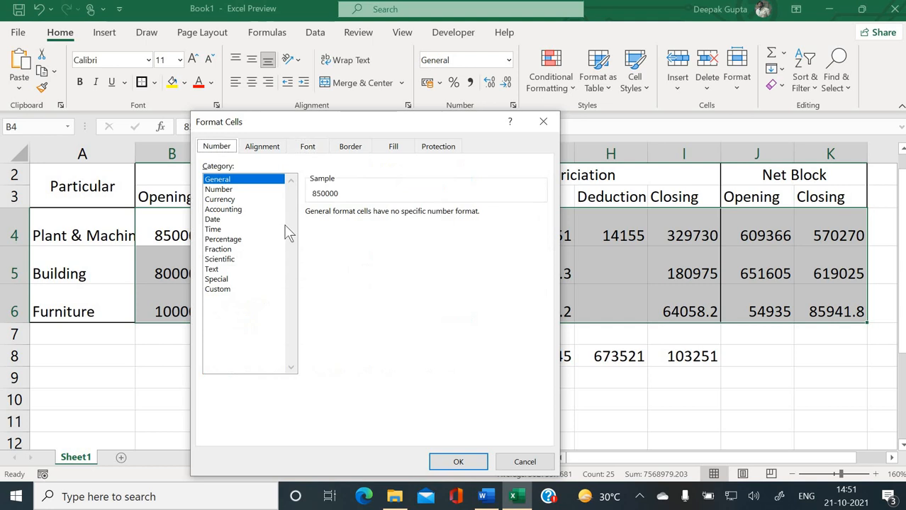
click(227, 190)
click(400, 216)
click(400, 216)
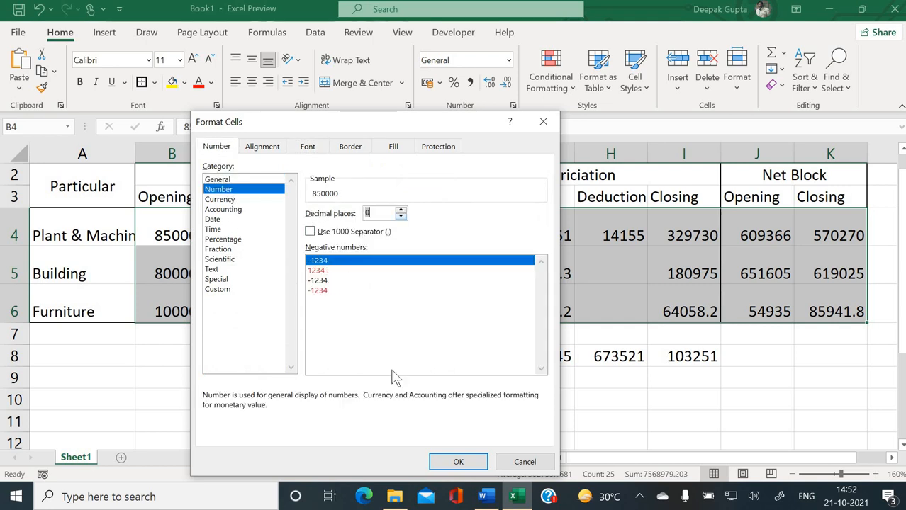
click(454, 467)
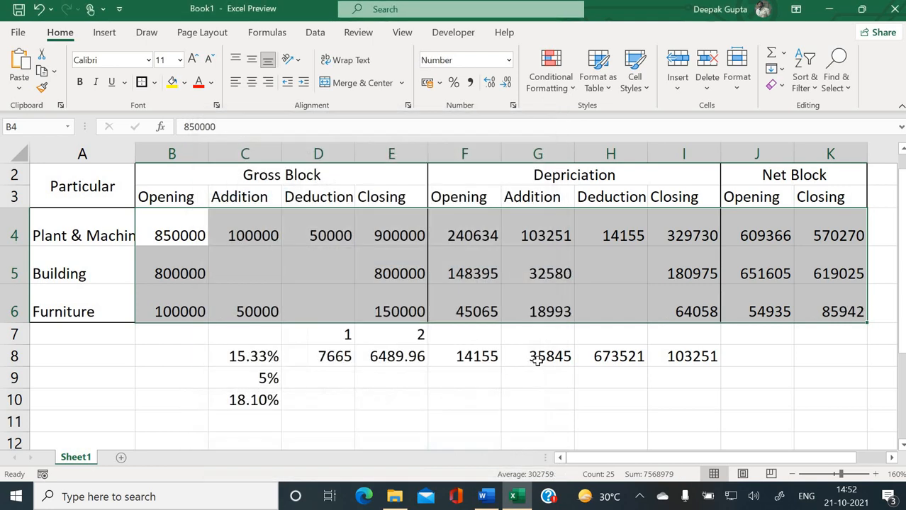
click(535, 360)
click(401, 351)
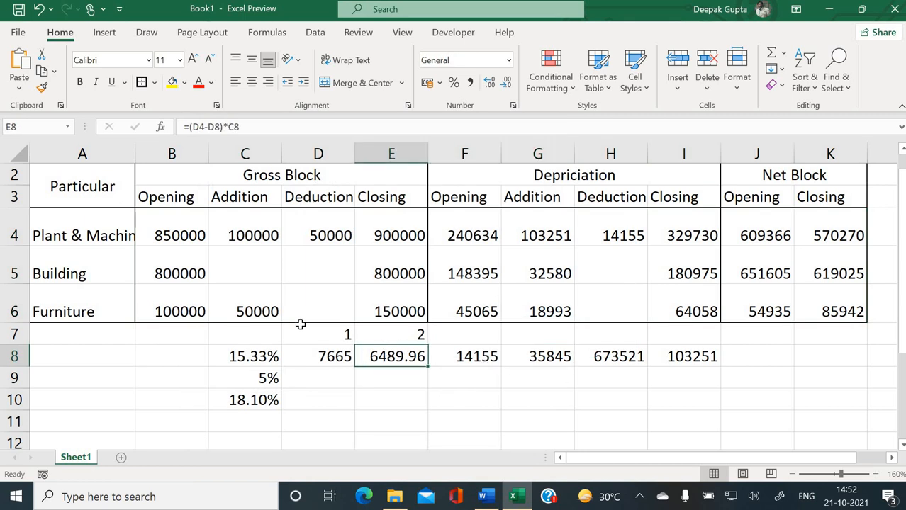
Step: Merge and center the Assets Schedule title across A1:K1 and make it bold
scroll(309, 361, up, 1)
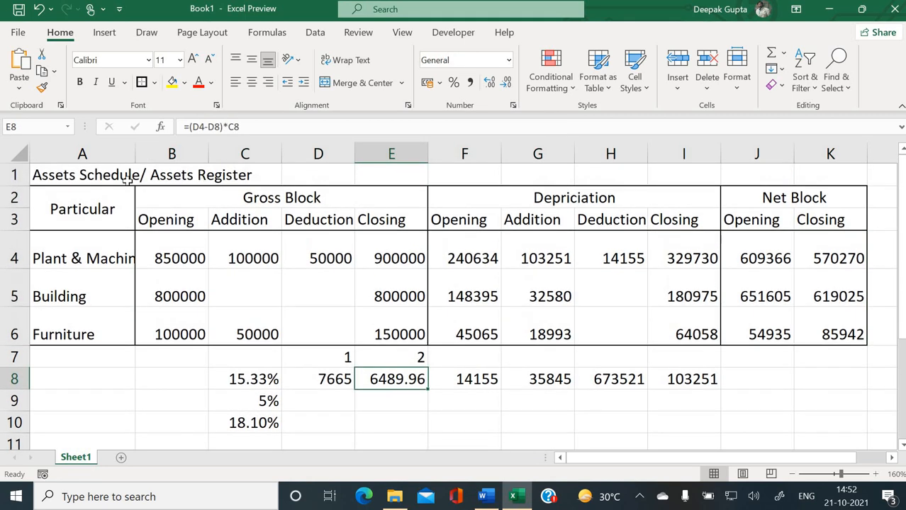
click(83, 175)
drag(603, 243, 803, 172)
click(361, 82)
click(79, 82)
Step: Append "(1st year)" to the Assets Schedule/ Assets Register title in row 1
double_click(569, 174)
text(()
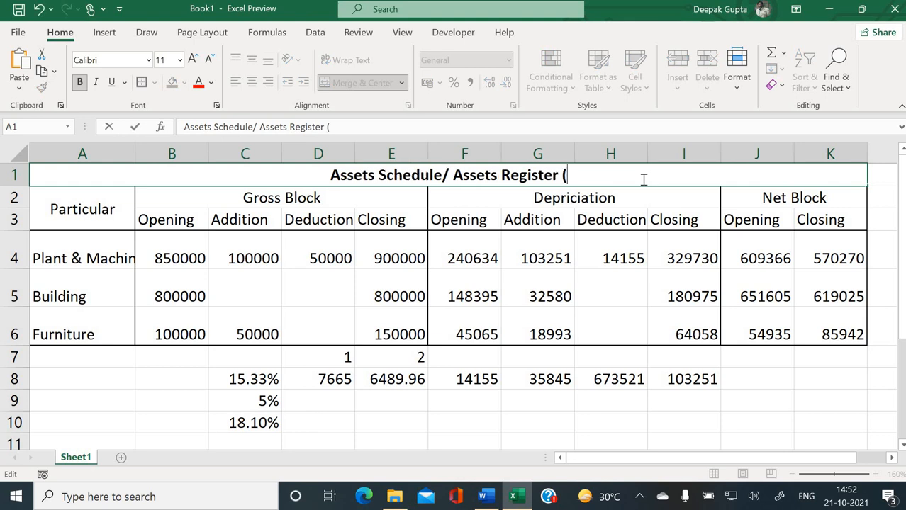
text(1st )
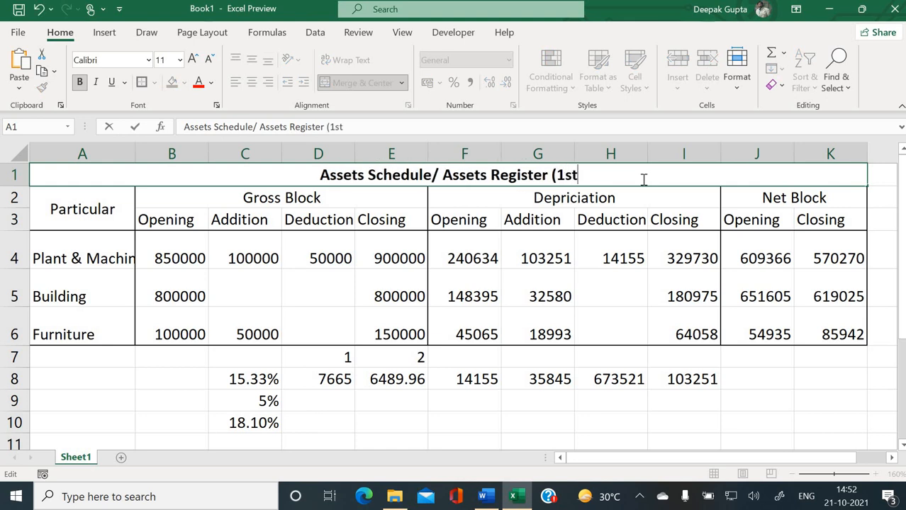
text(year)
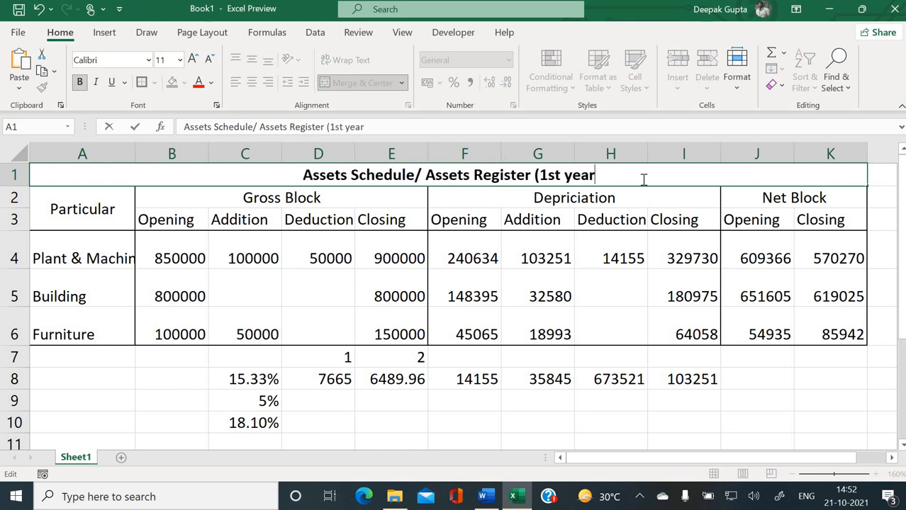
text())
key(Return)
drag(548, 174, 548, 316)
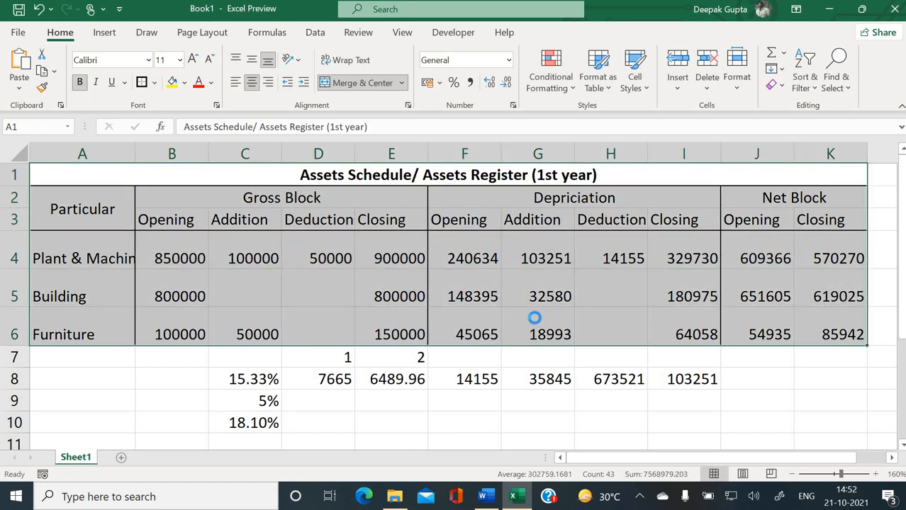
key(ctrl+c)
scroll(539, 316, down, 2)
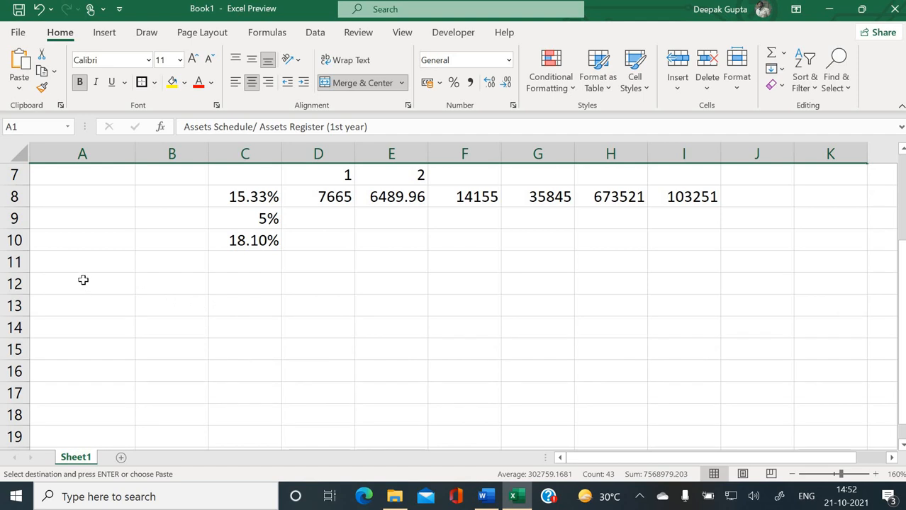
click(81, 281)
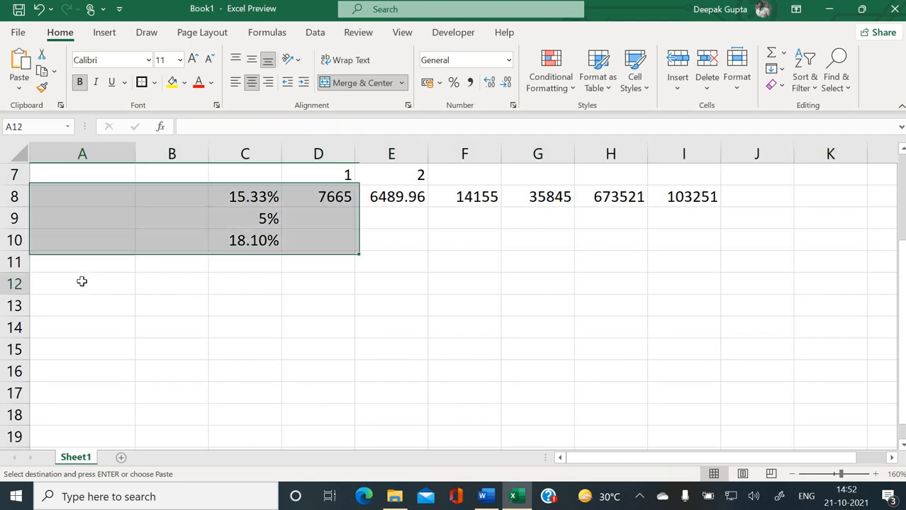
key(Escape)
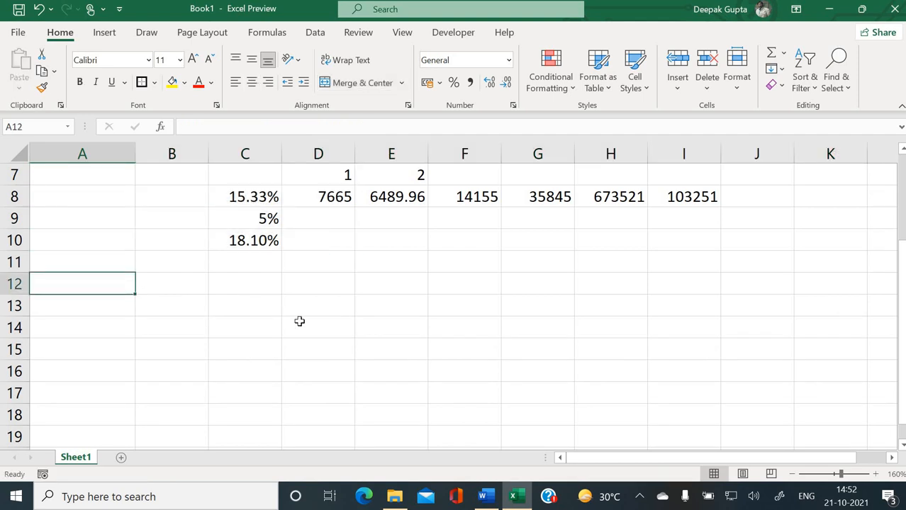
scroll(559, 304, up, 2)
click(535, 258)
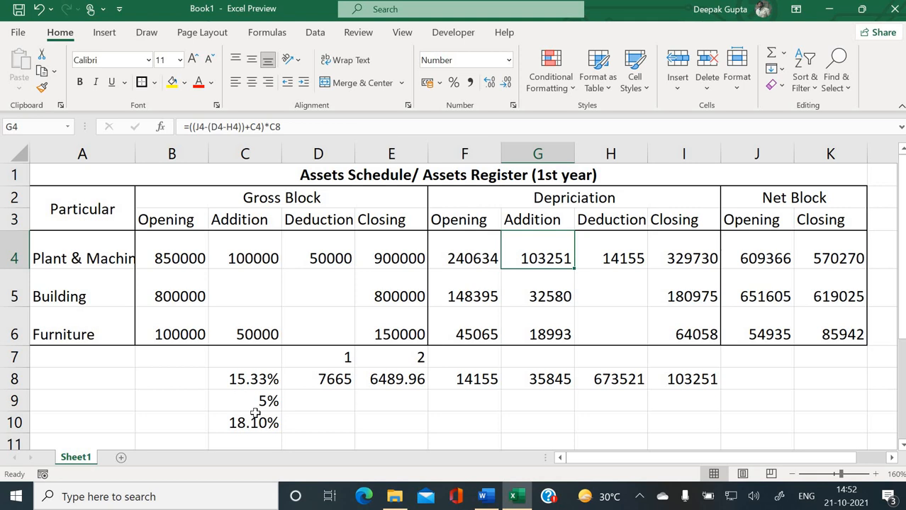
scroll(266, 403, down, 2)
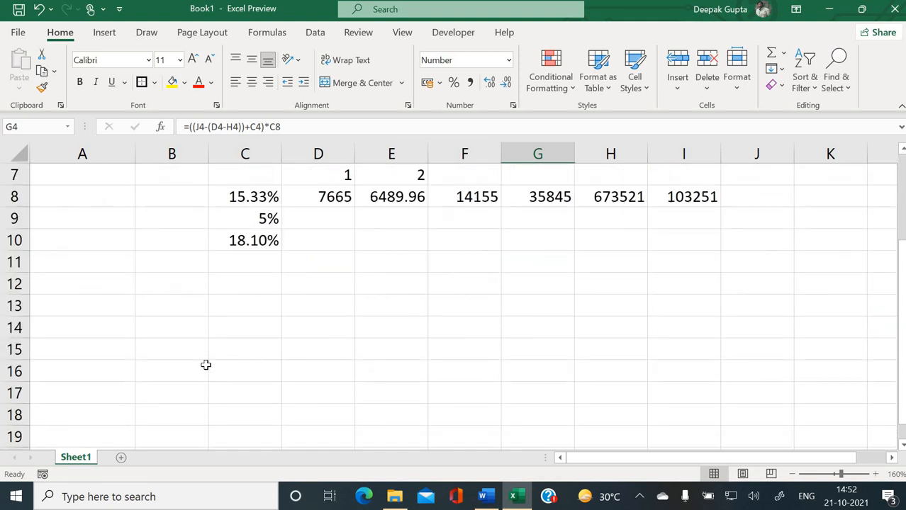
click(106, 289)
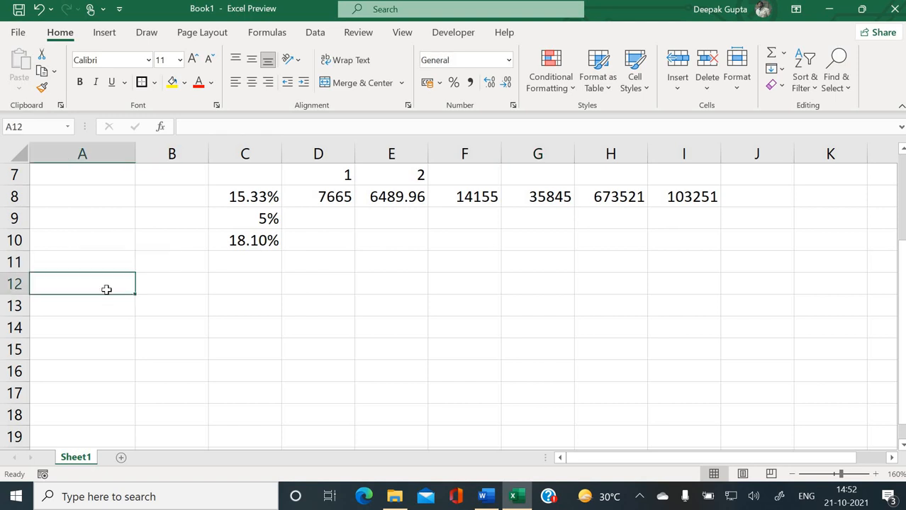
click(220, 289)
Step: Copy the whole first-year schedule, A1:K6, and paste it starting at A12
scroll(119, 183, up, 2)
drag(116, 173, 136, 339)
key(ctrl+c)
scroll(135, 337, down, 3)
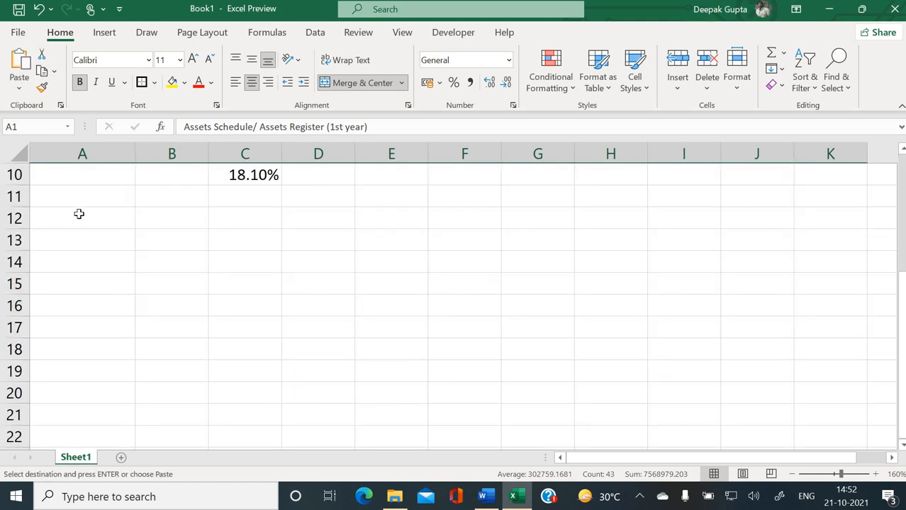
key(Return)
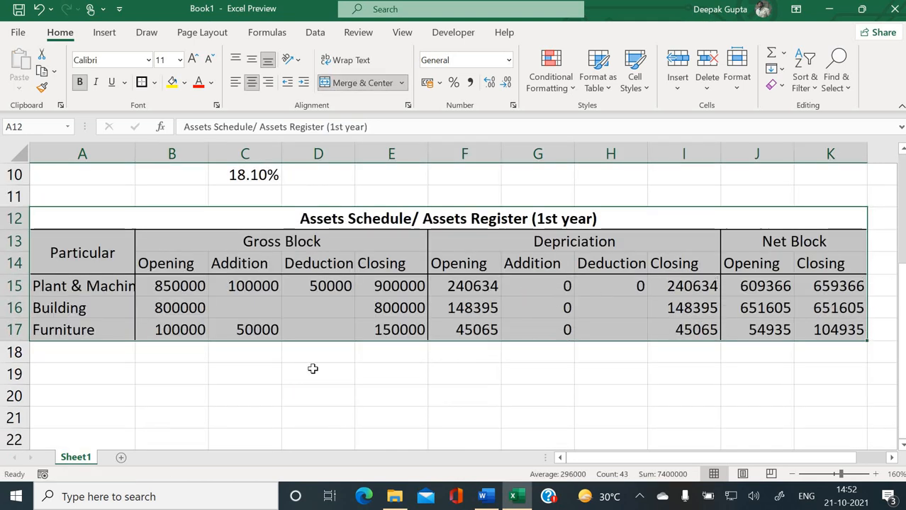
click(397, 411)
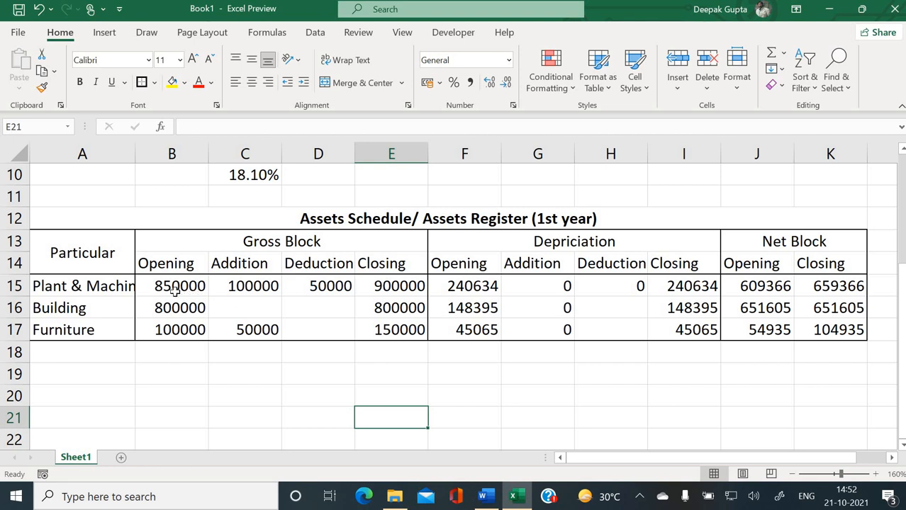
Step: Clear the opening, addition and deduction figures of the gross block (B15:D17) and depreciation (F15:H17) in the copied schedule
drag(188, 291, 310, 330)
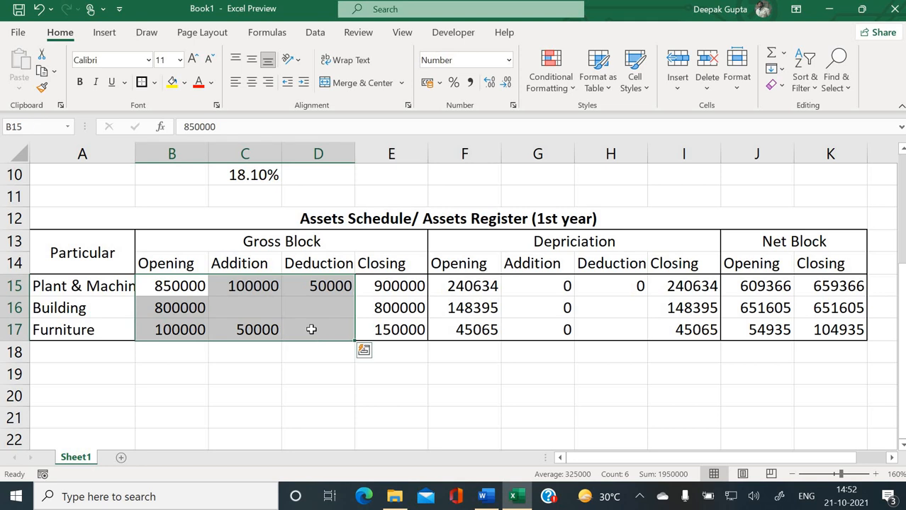
key(Delete)
drag(467, 285, 584, 327)
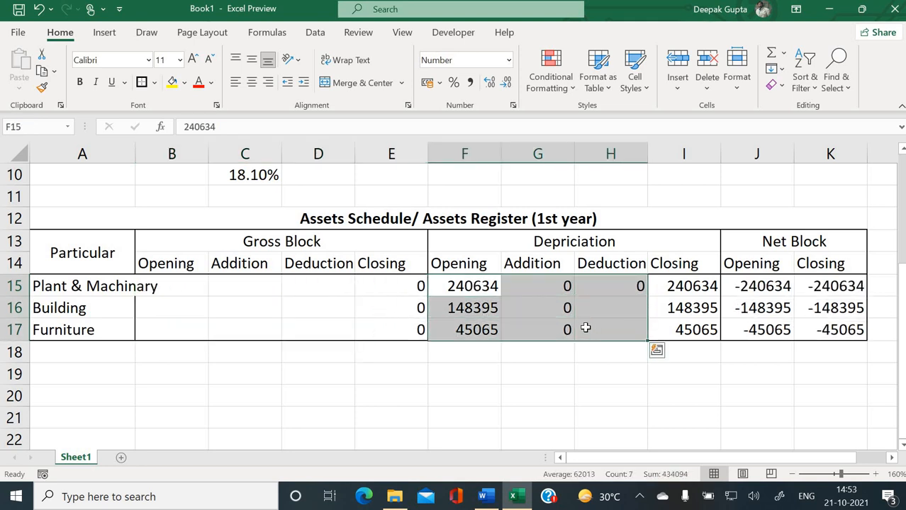
key(Delete)
click(567, 389)
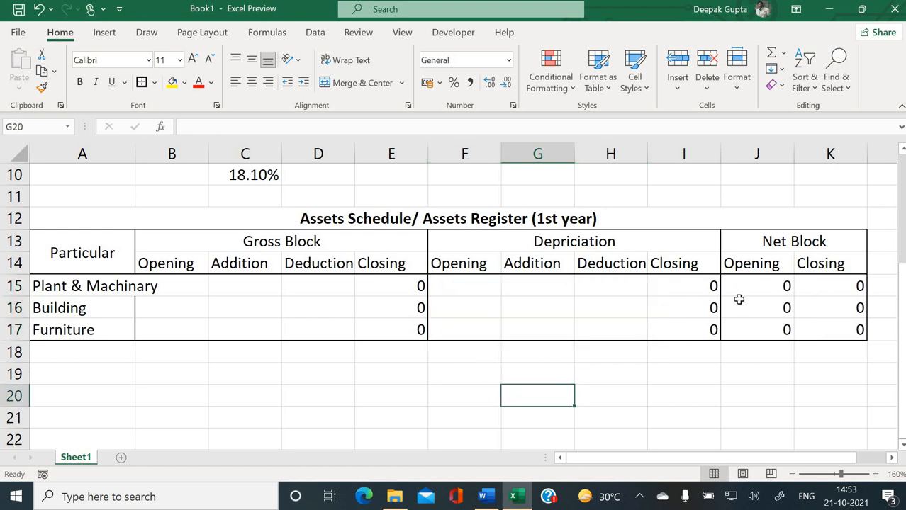
Step: Split the worksheet at row 9 and bring the copied schedule from row 12 into the lower pane
scroll(663, 304, up, 1)
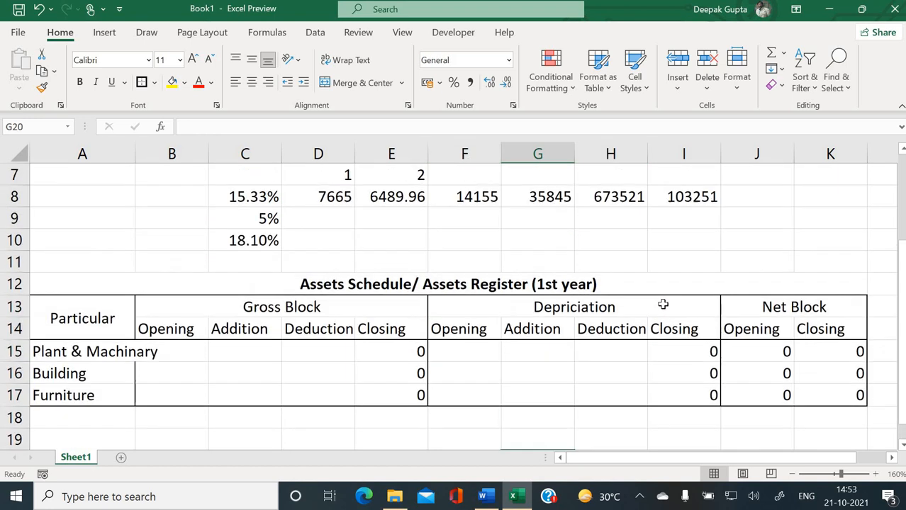
click(190, 351)
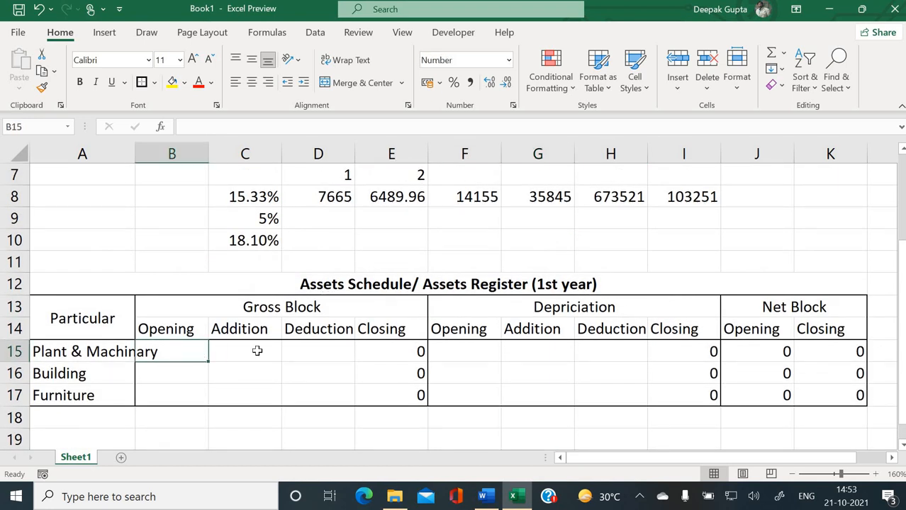
scroll(265, 343, up, 1)
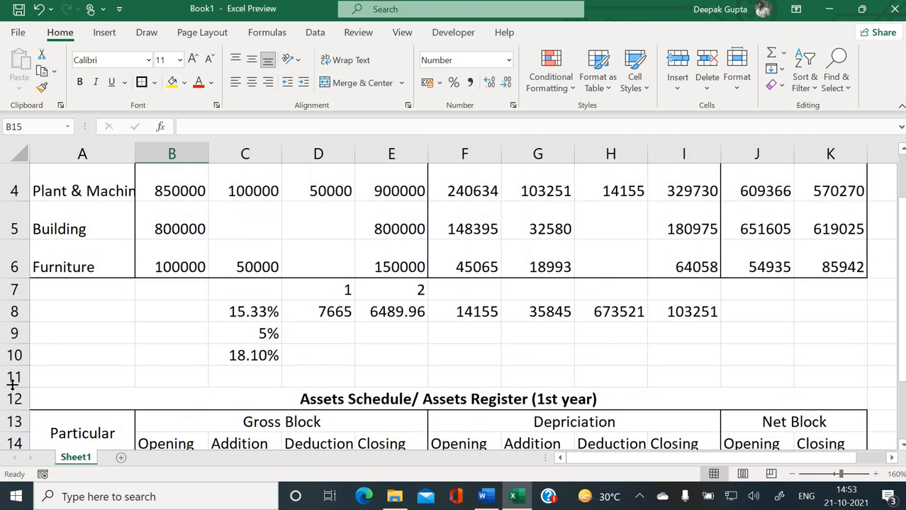
click(46, 335)
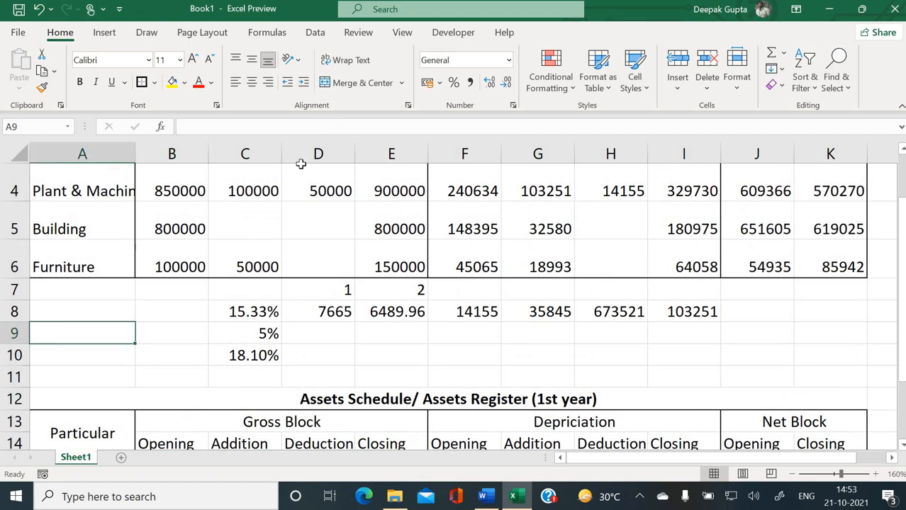
click(404, 33)
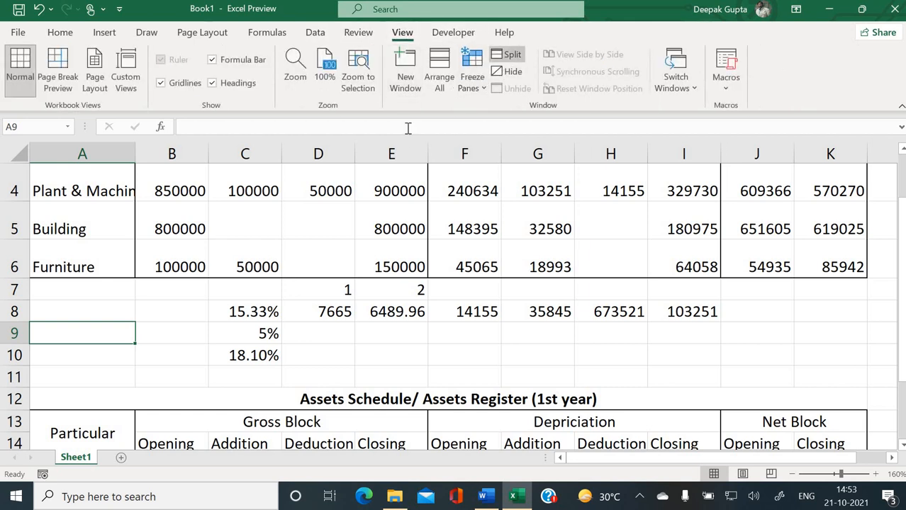
click(507, 55)
click(206, 365)
scroll(206, 365, down, 1)
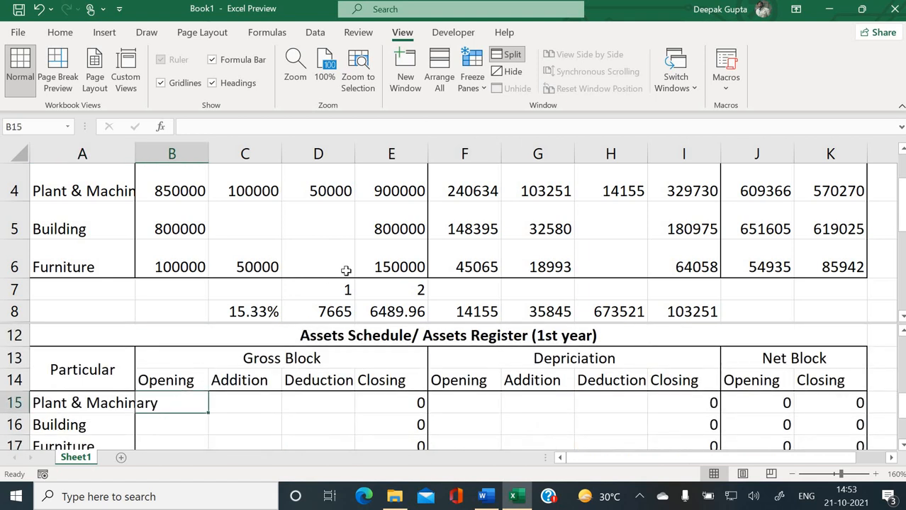
Step: Link the opening gross block of Plant & Machinery in B15 to the first-year closing figure with =E4
scroll(367, 239, up, 1)
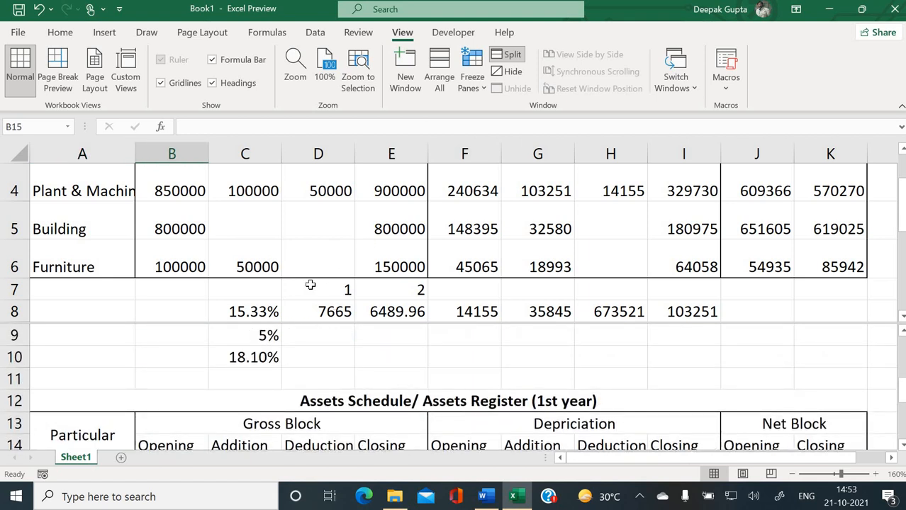
click(308, 286)
scroll(310, 285, up, 1)
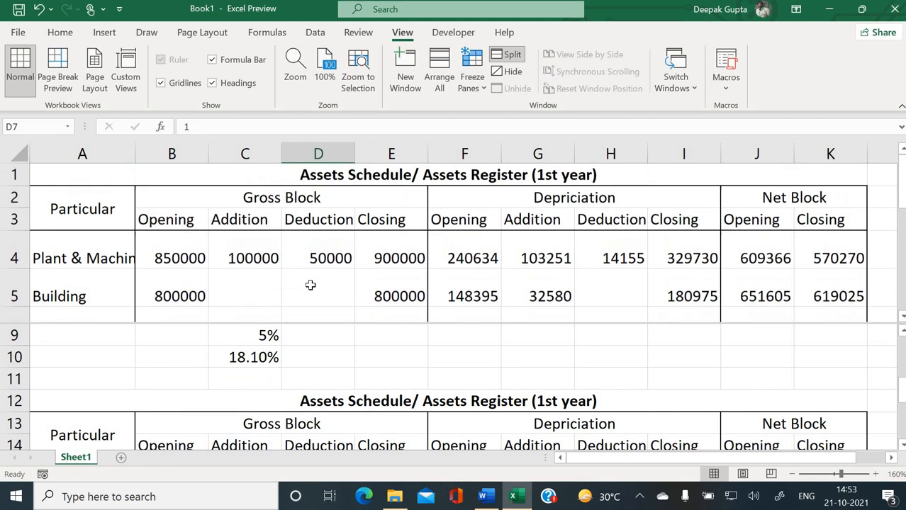
click(210, 364)
scroll(210, 367, down, 1)
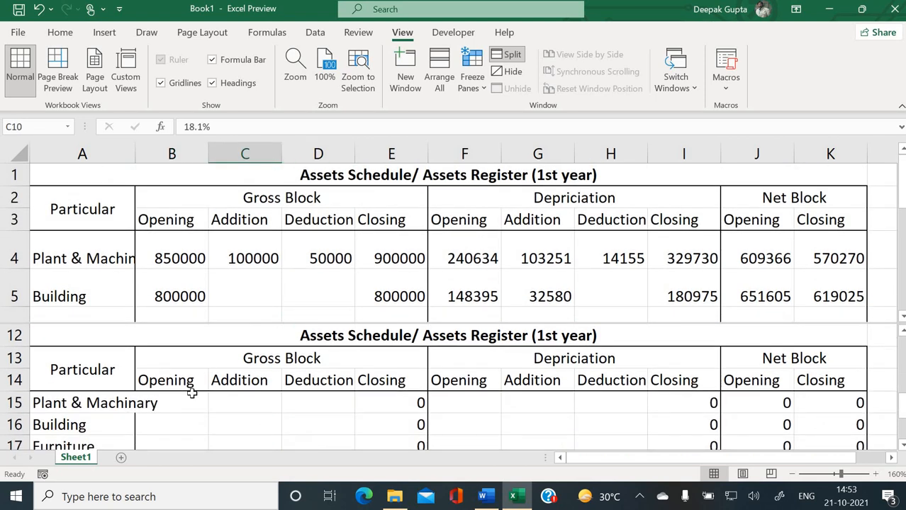
click(169, 402)
text(=)
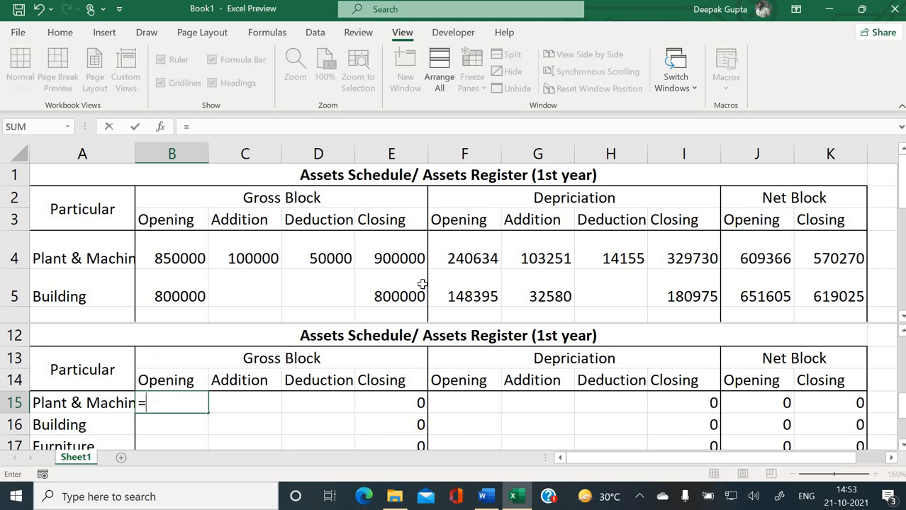
click(394, 253)
key(Return)
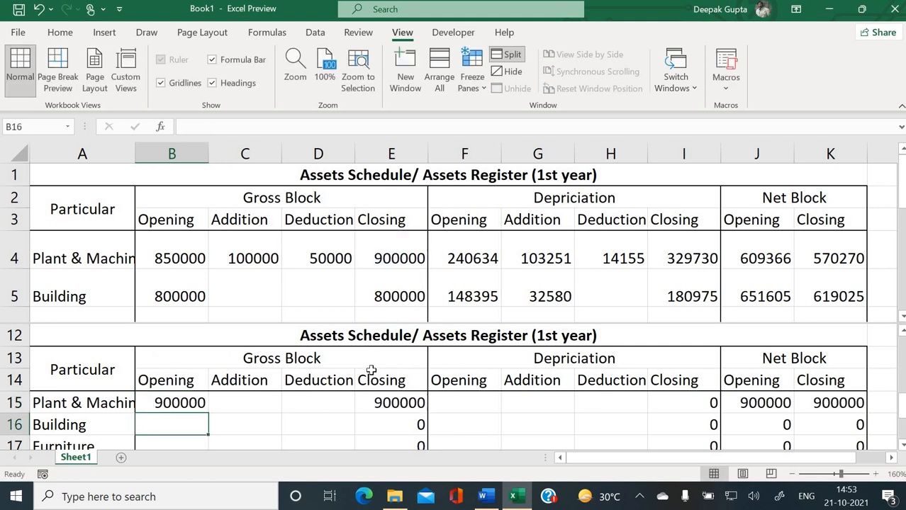
Step: Fill the opening gross block formula from B15 down to Building and Furniture, B16:B17
scroll(269, 378, down, 1)
click(197, 338)
drag(211, 348, 208, 383)
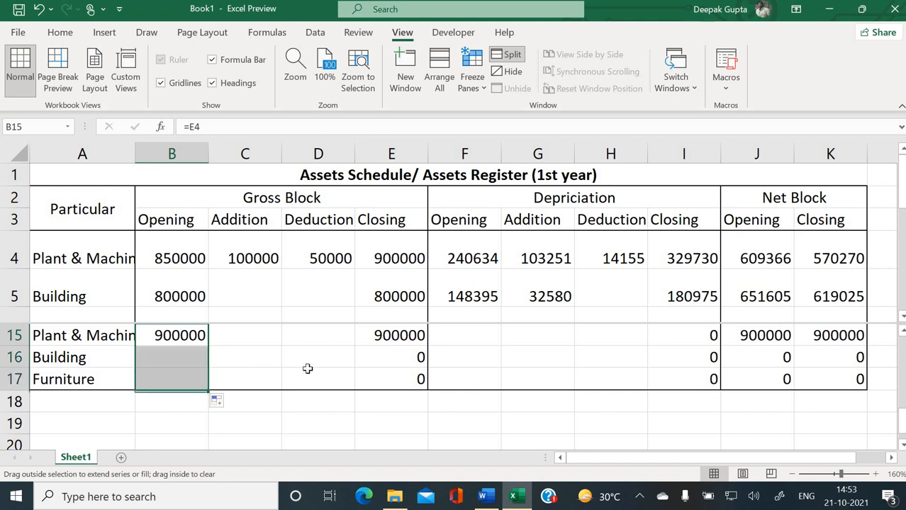
click(308, 365)
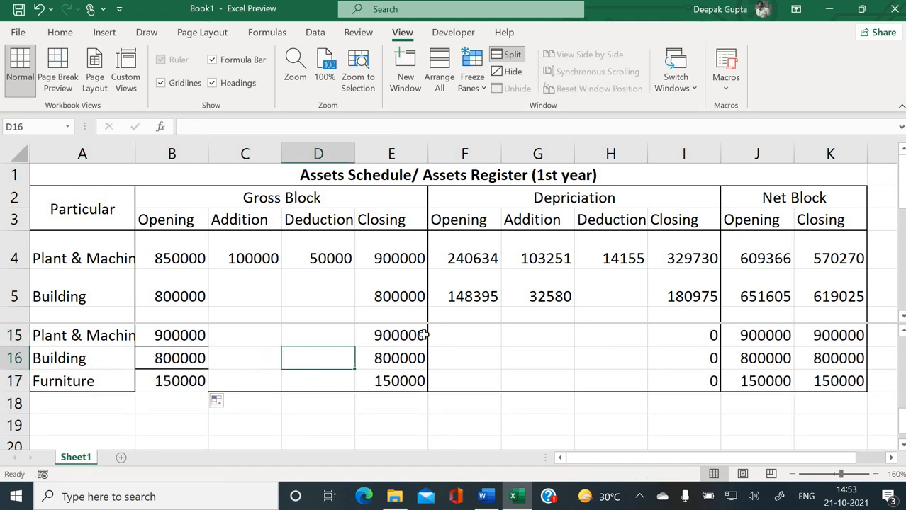
Step: Link the opening depreciation in F15 to the first-year closing depreciation with =I4 and fill it down to F17
scroll(455, 344, up, 1)
click(449, 403)
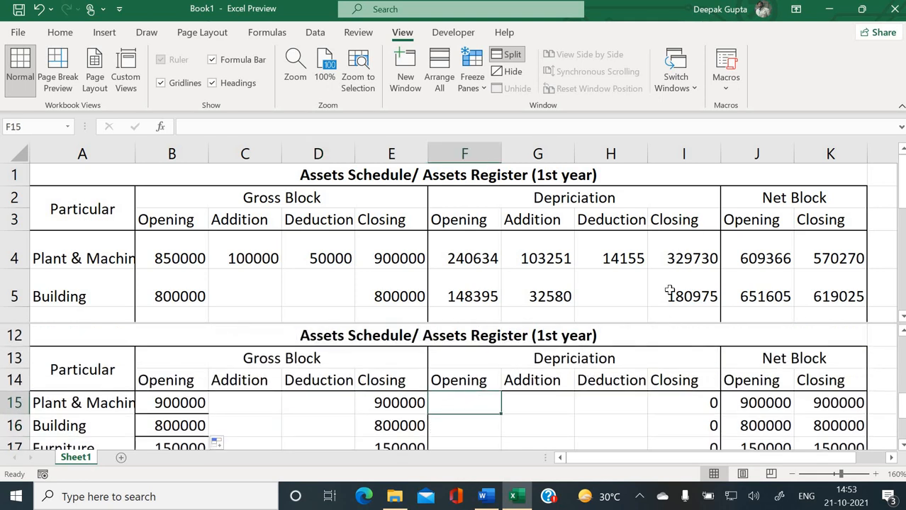
text(=)
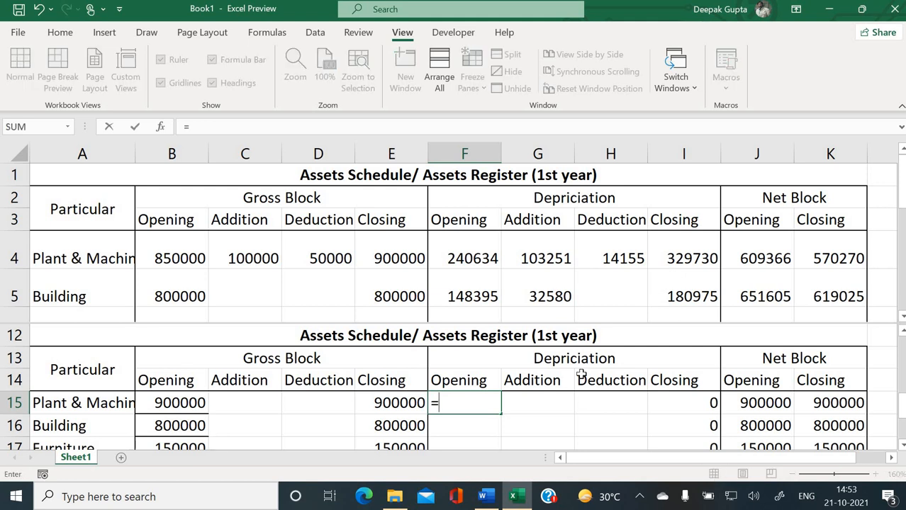
click(685, 261)
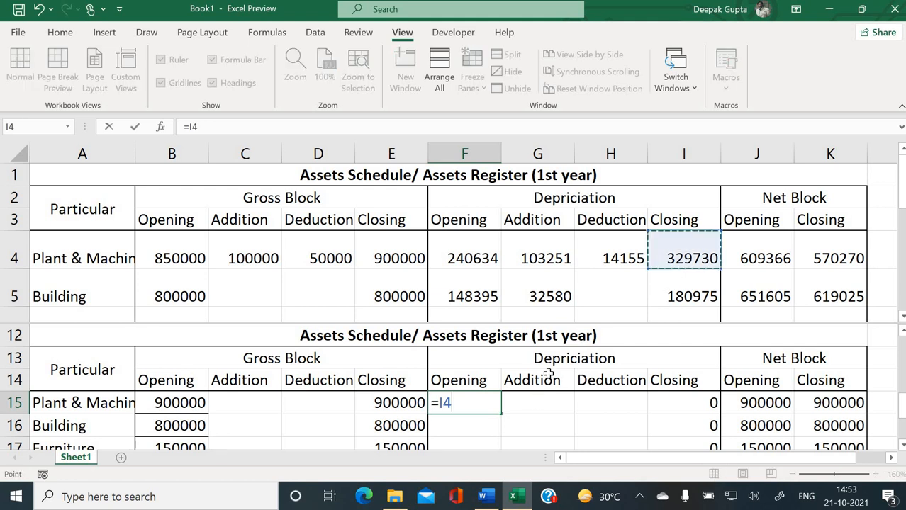
key(Return)
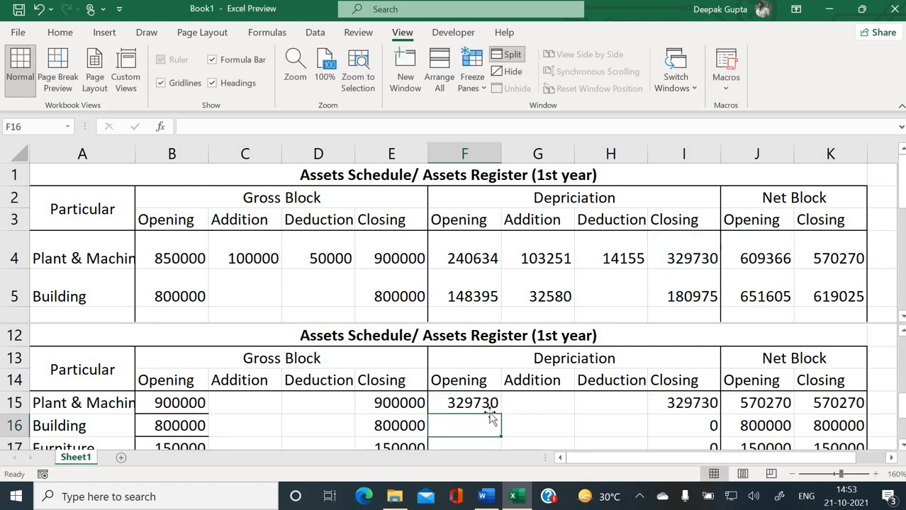
click(489, 407)
drag(501, 414, 498, 409)
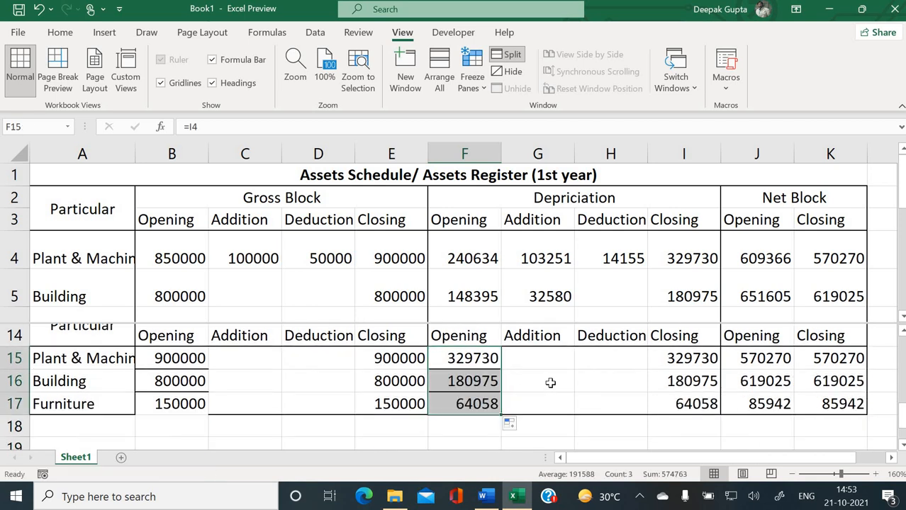
click(549, 383)
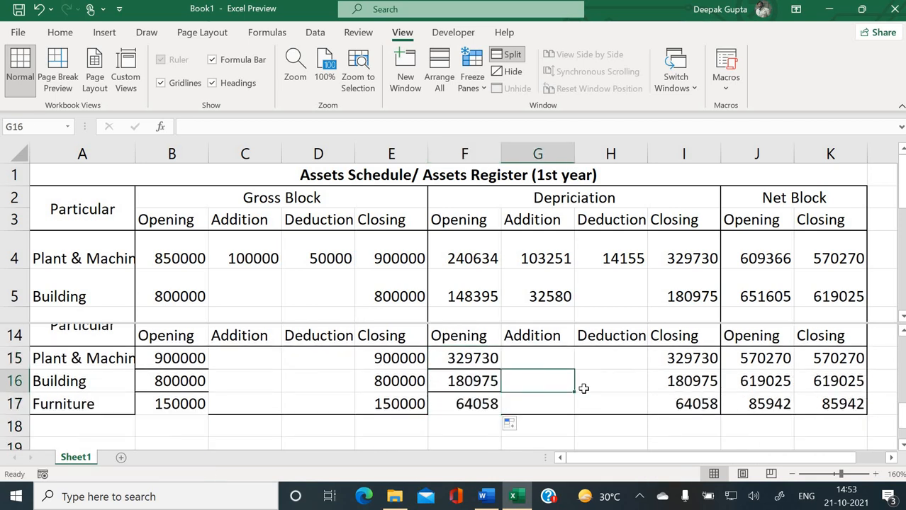
scroll(515, 381, up, 1)
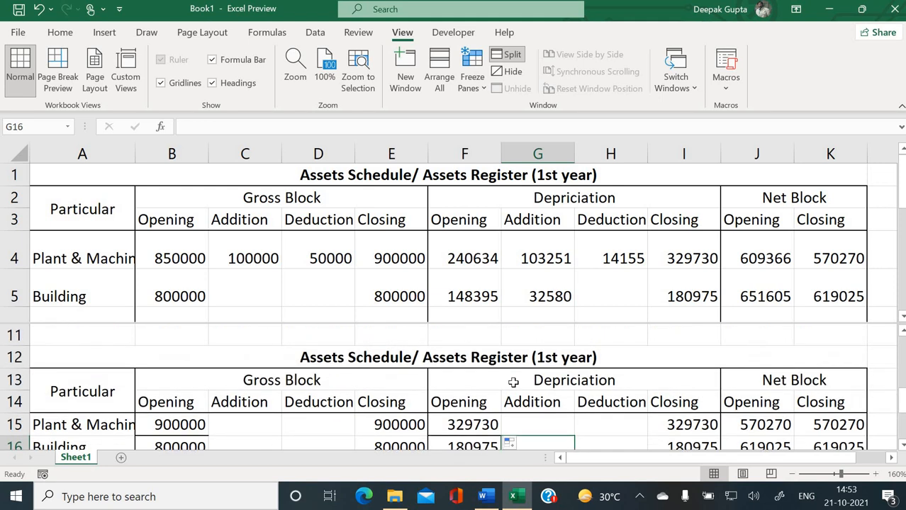
scroll(284, 402, down, 1)
click(243, 363)
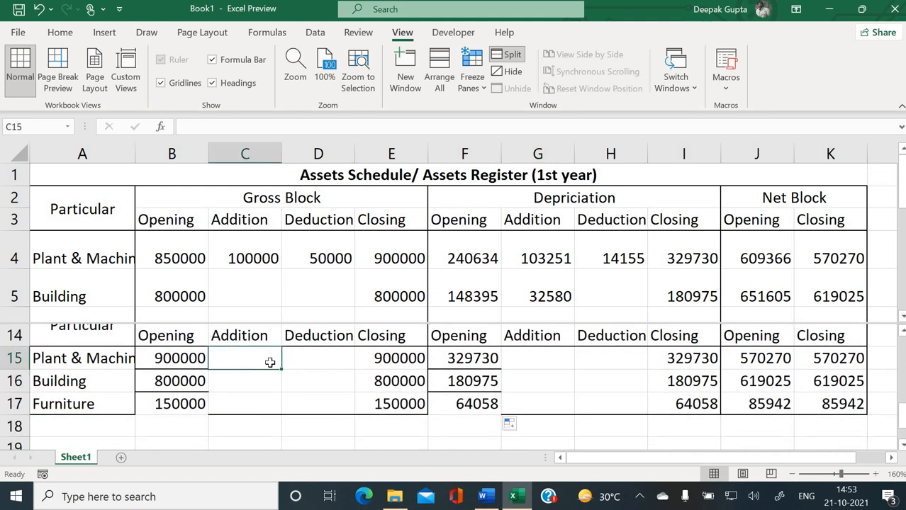
click(344, 360)
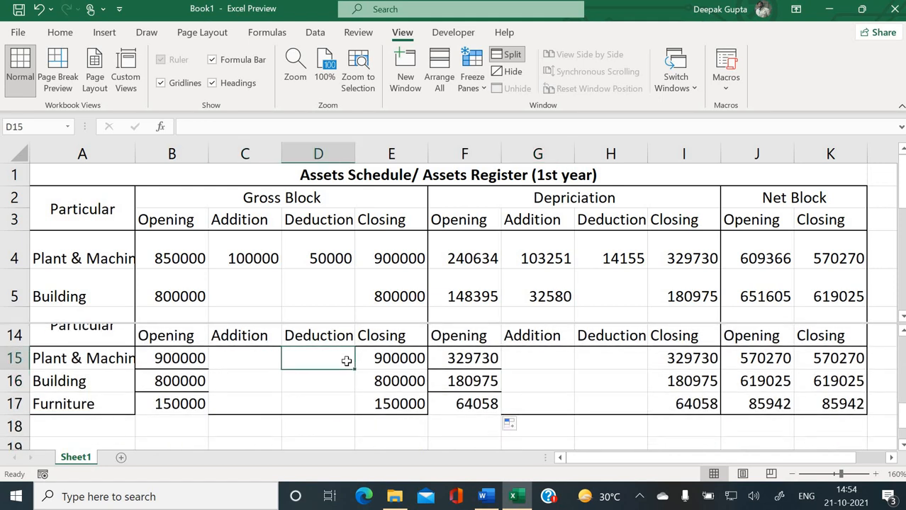
Step: Calculate the depreciation addition for Plant & Machinery in G15 as opening net block times the 15.33% rate, =J15*C8
click(533, 359)
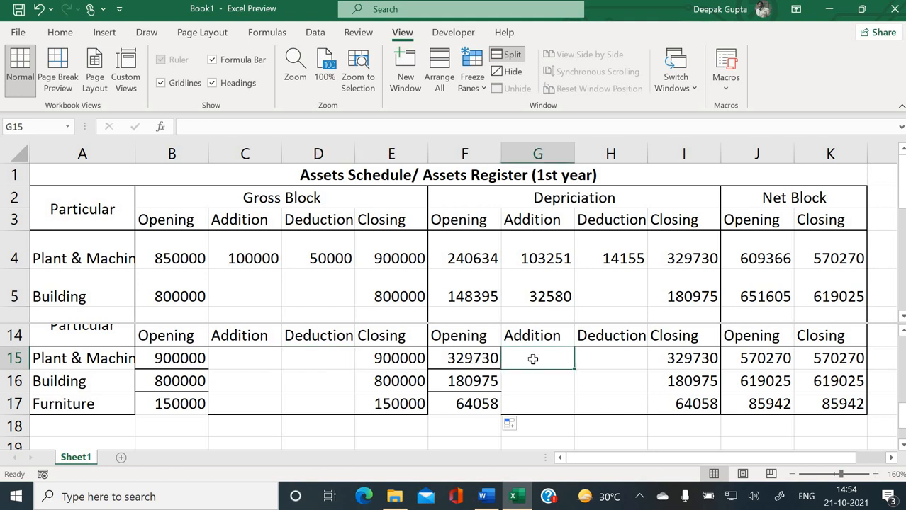
text(=)
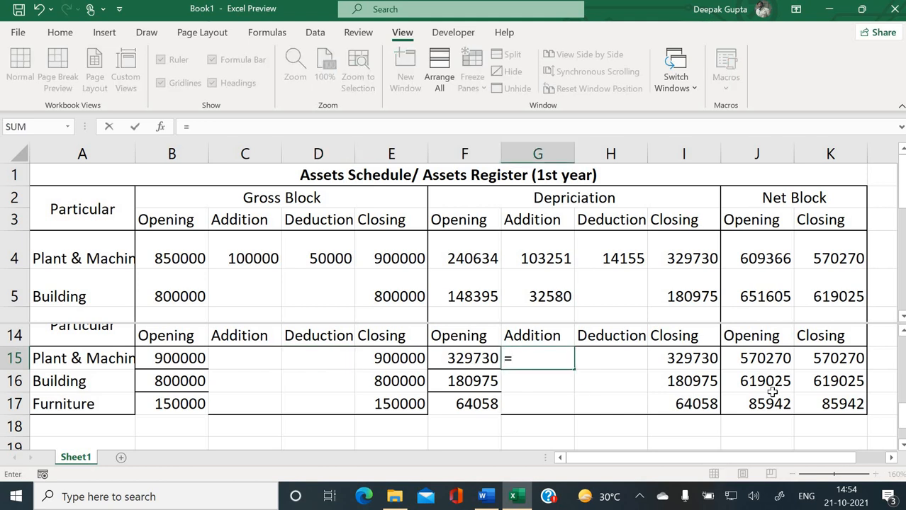
click(766, 360)
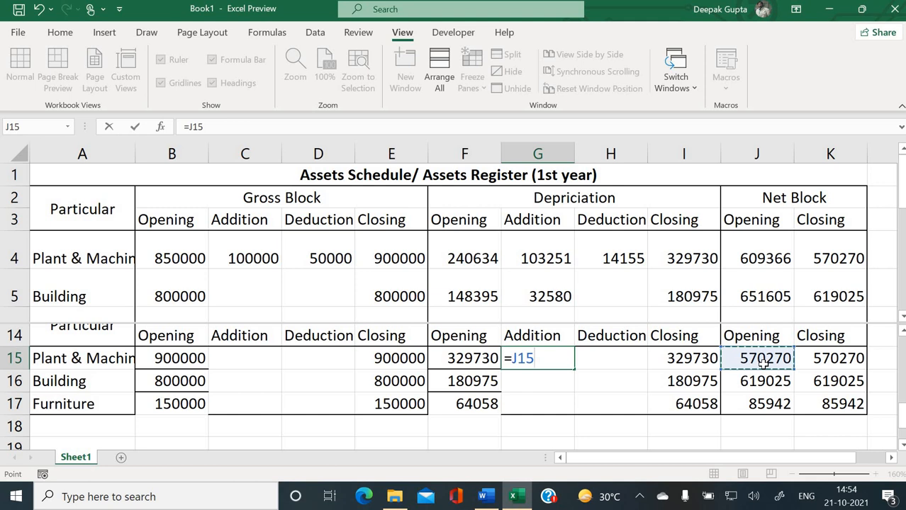
text(*)
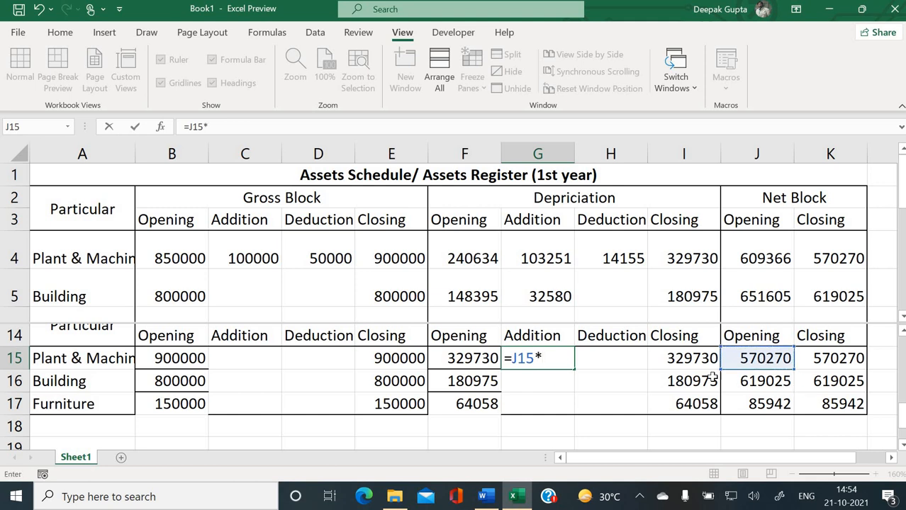
scroll(577, 370, up, 1)
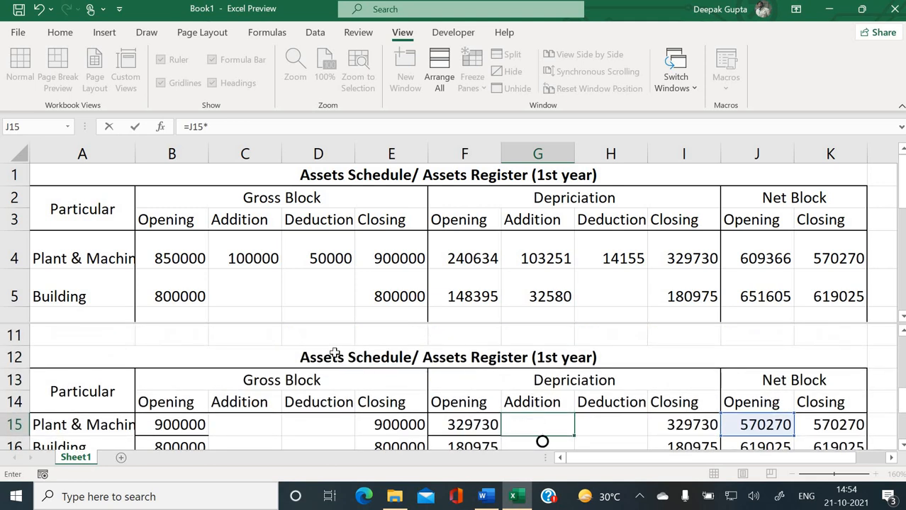
scroll(320, 375, up, 2)
scroll(320, 375, down, 1)
click(255, 335)
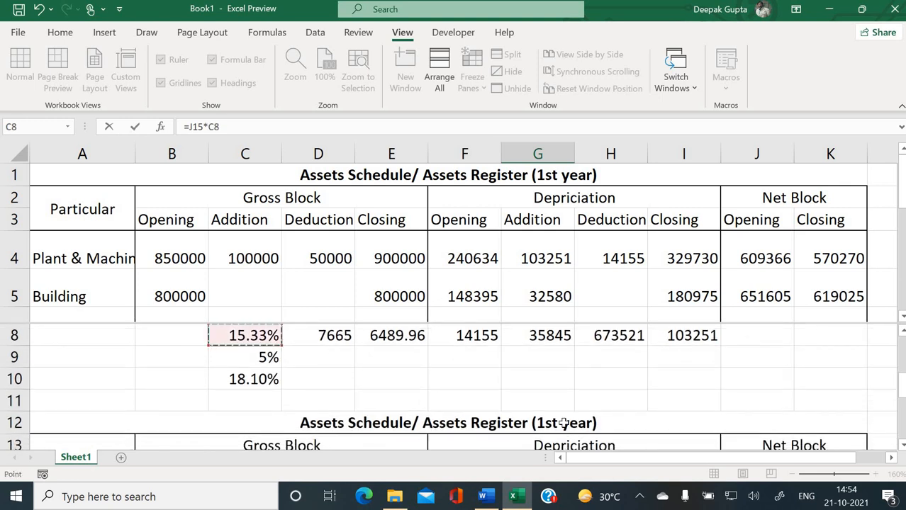
key(Return)
key(Up)
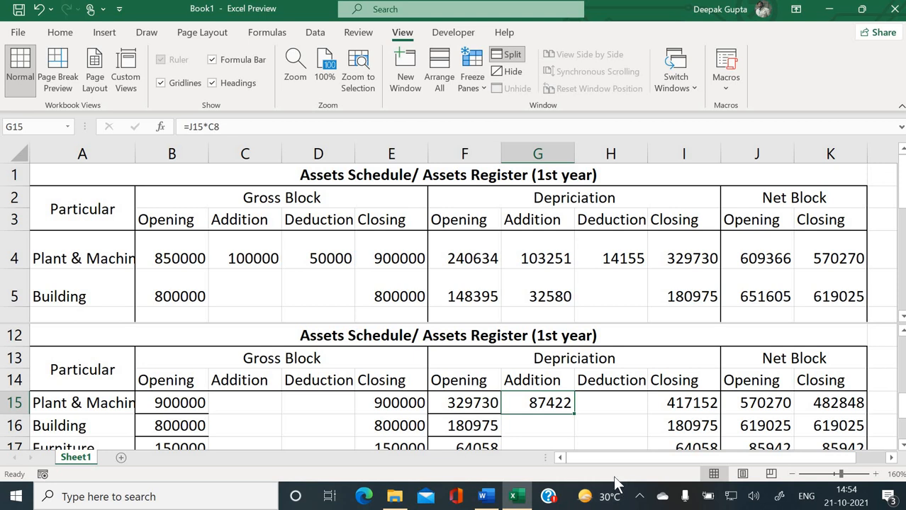
Step: Examine the closing depreciation formula in I15 and the closing net block formula in K15 for Plant & Machinery
scroll(575, 410, down, 1)
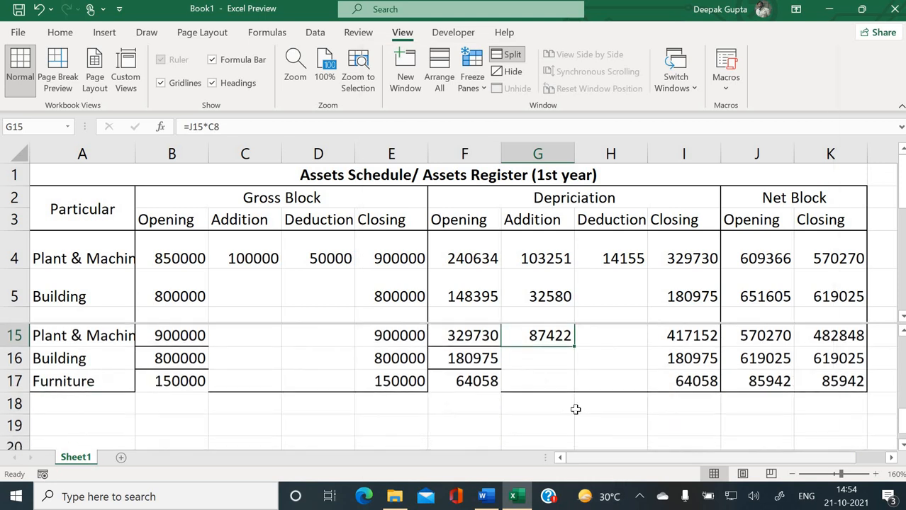
click(548, 365)
scroll(548, 365, up, 1)
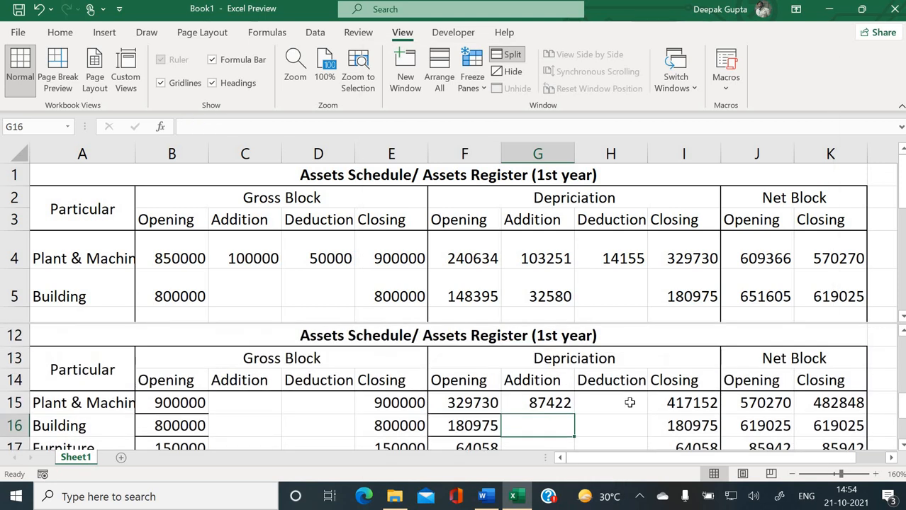
double_click(683, 404)
key(Escape)
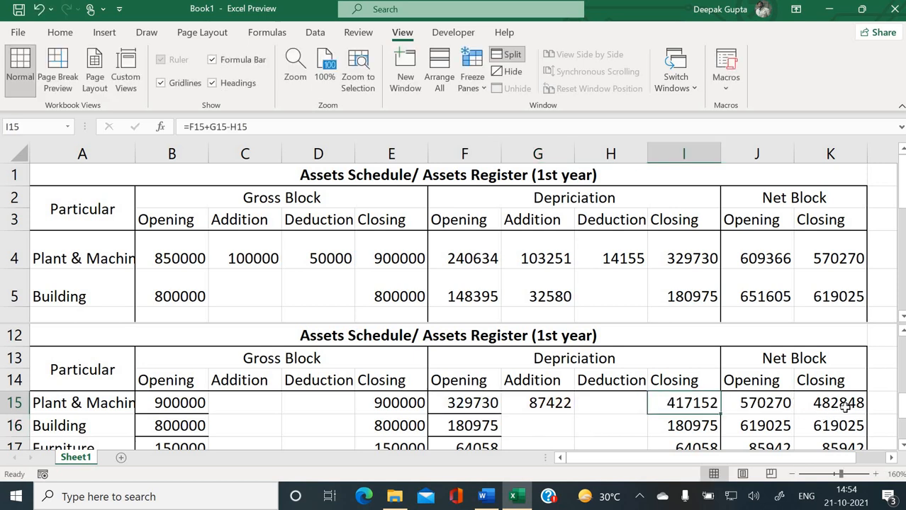
double_click(800, 414)
key(ctrl+Return)
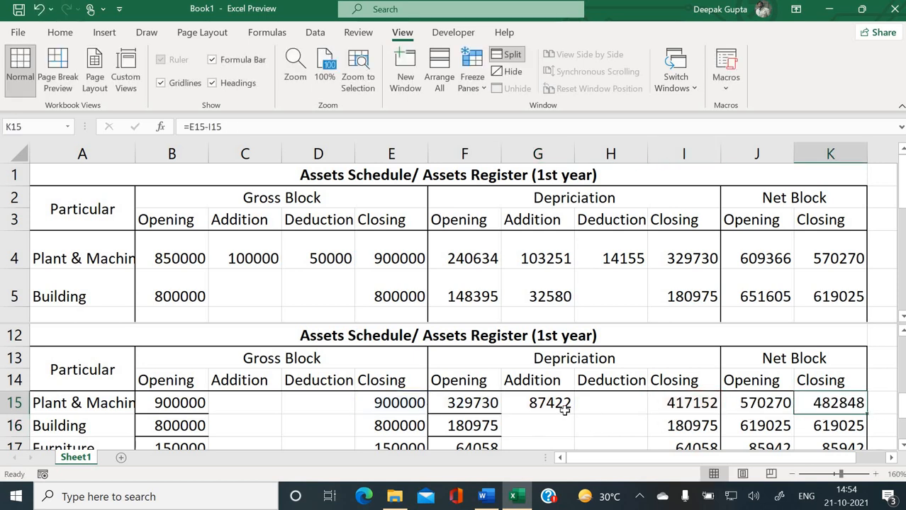
scroll(337, 411, down, 1)
click(254, 358)
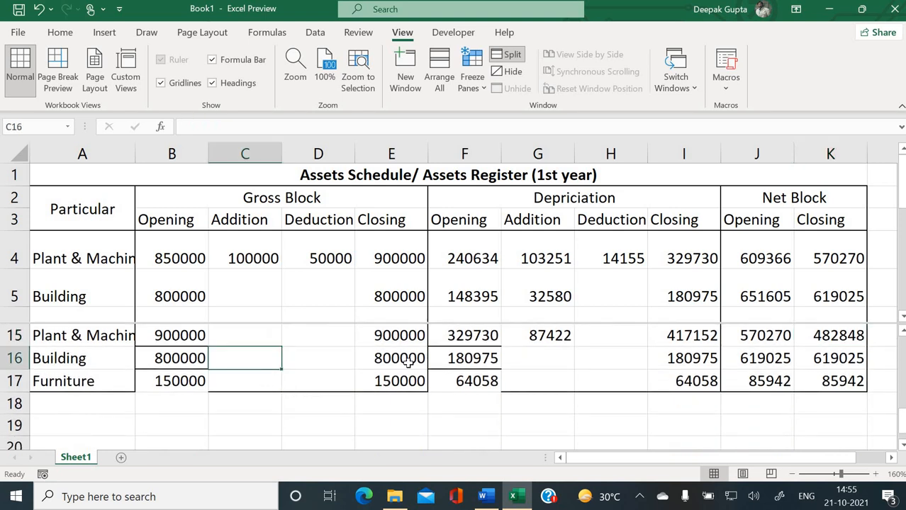
click(525, 361)
Step: Change the title of the copied schedule in row 12 to "Assets Schedule/ Assets Register (2nd year)"
scroll(588, 390, up, 1)
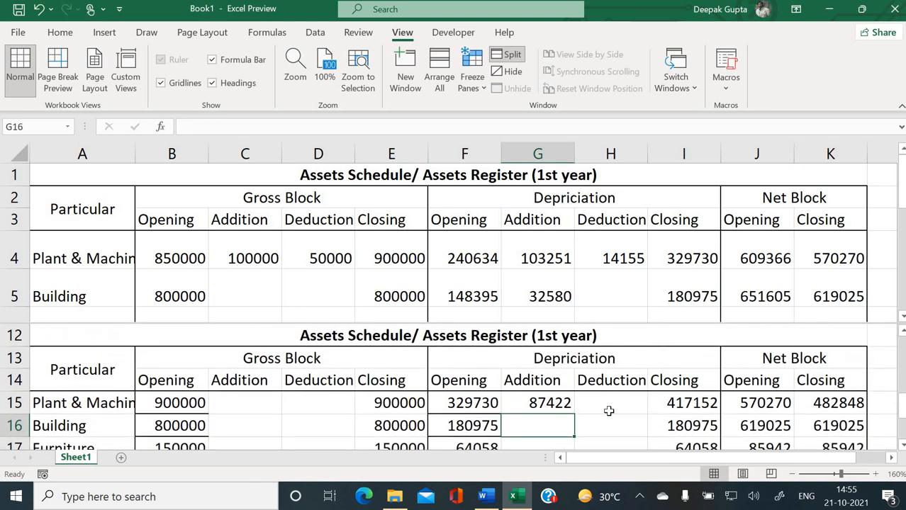
double_click(543, 334)
key(BackSpace)
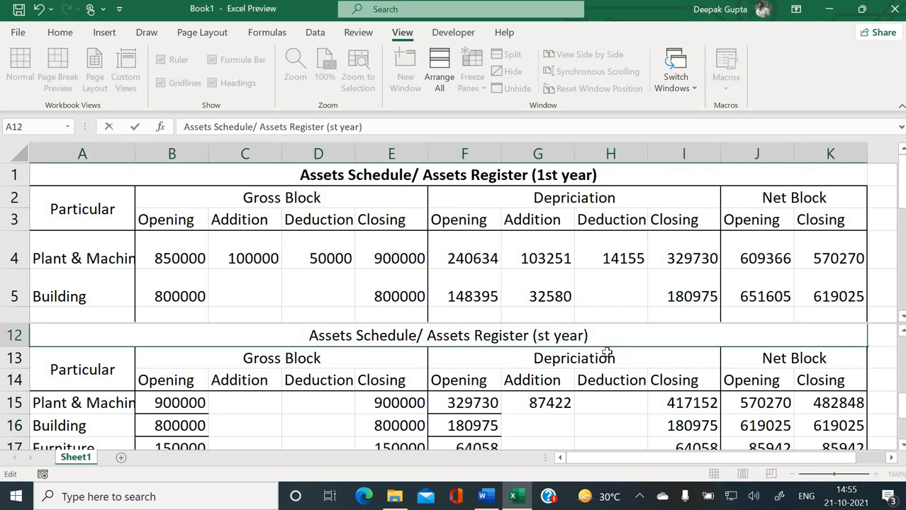
text(2nd)
key(Delete)
key(Delete)
key(Return)
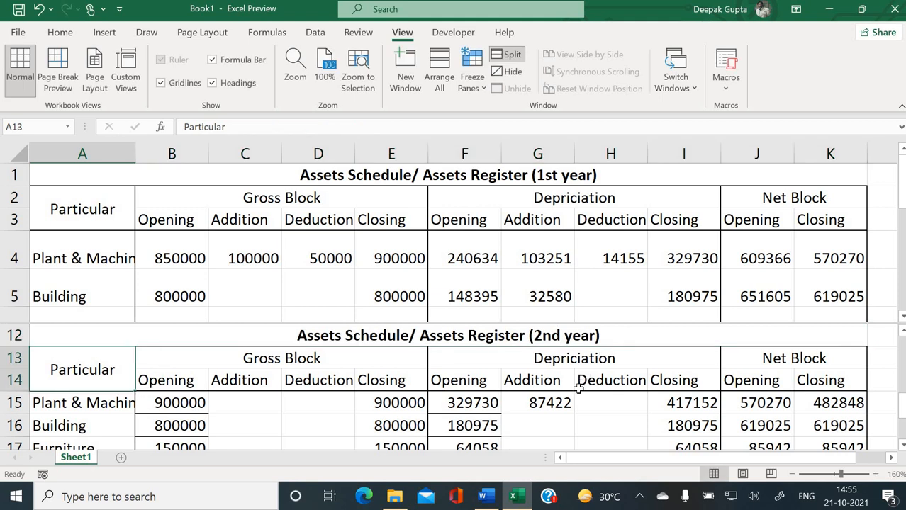
Step: Calculate the second-year depreciation addition for Building in G16 as opening net block times the 5% rate, =J16*C9
scroll(542, 359, down, 1)
click(541, 359)
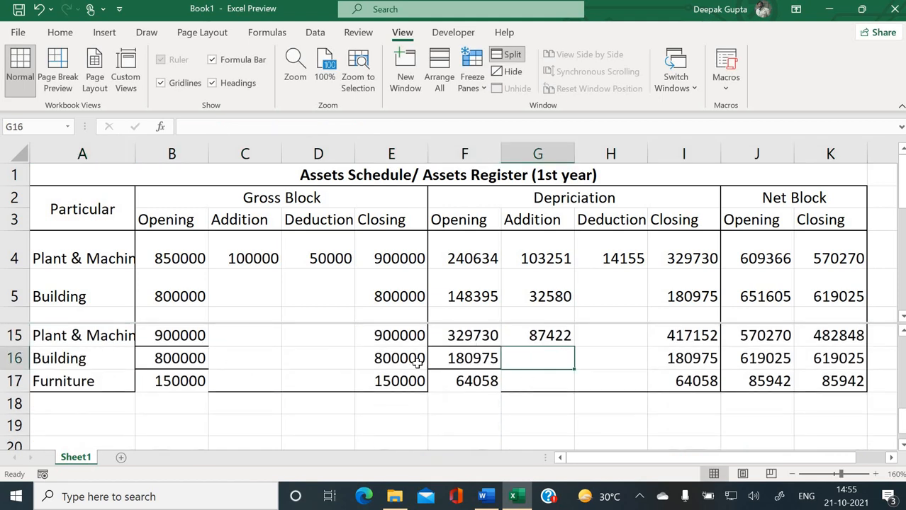
text(=)
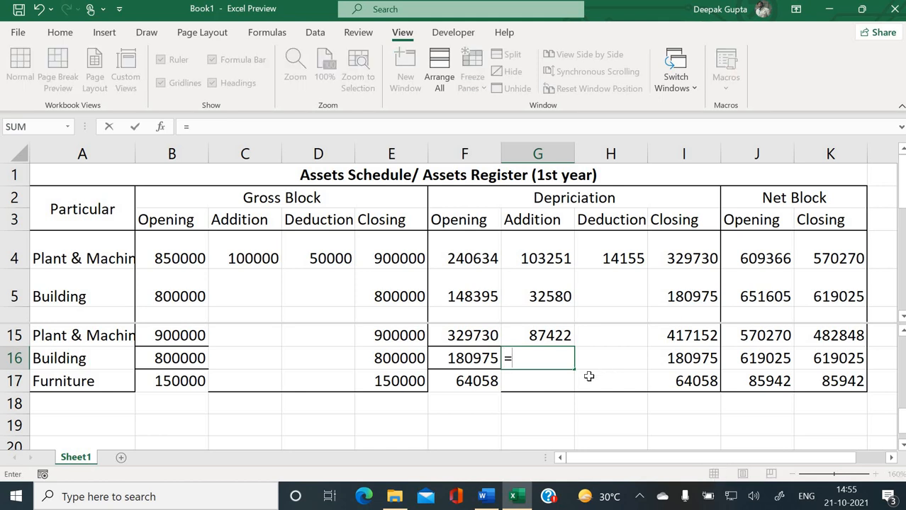
click(740, 359)
text(*)
scroll(261, 368, up, 2)
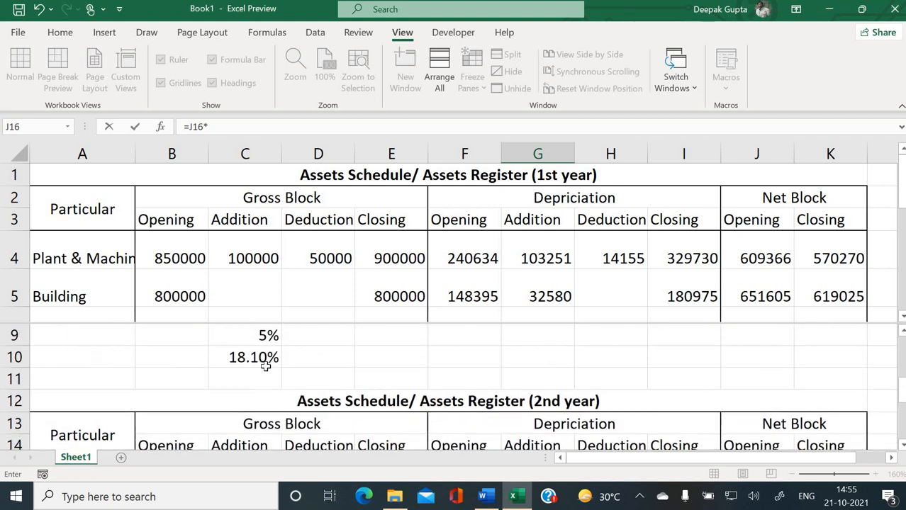
scroll(262, 339, up, 1)
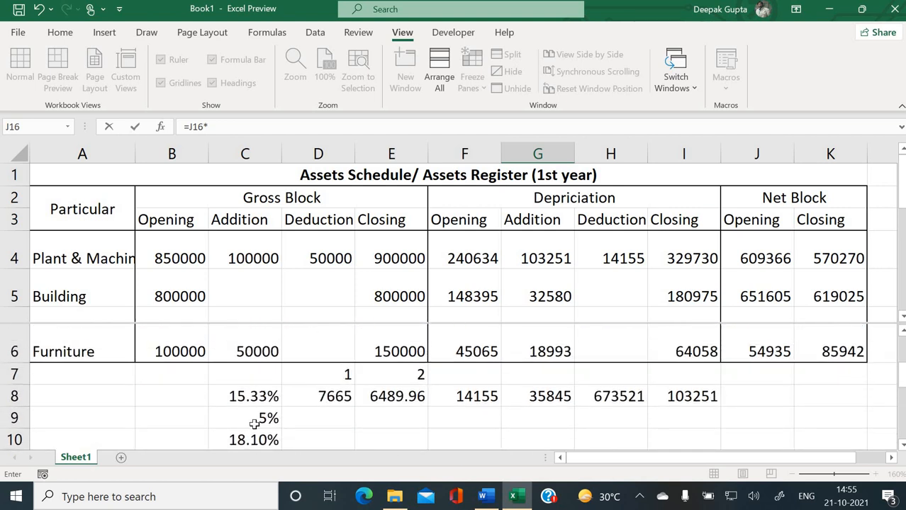
click(252, 420)
key(Return)
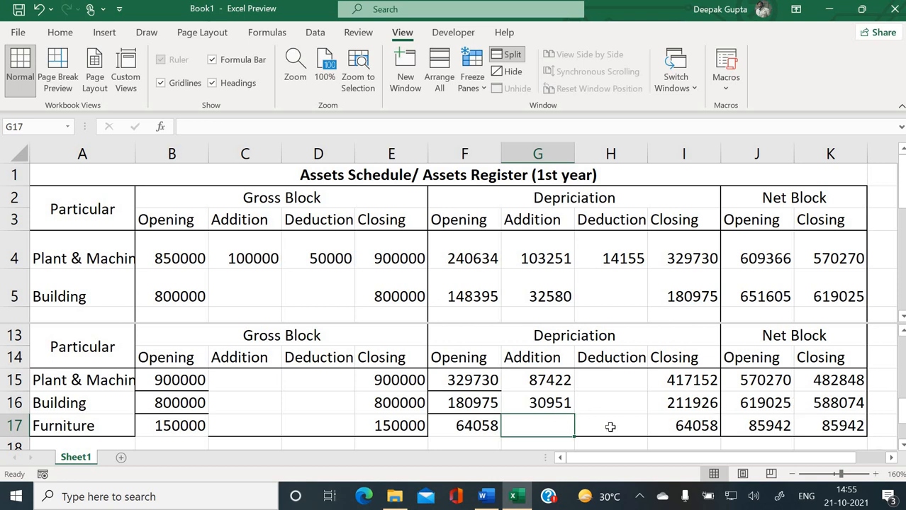
Step: Check the year 2 furniture purchase in the Word example and enter 150000 as Furniture's gross block addition in C17
click(246, 422)
key(alt+Tab)
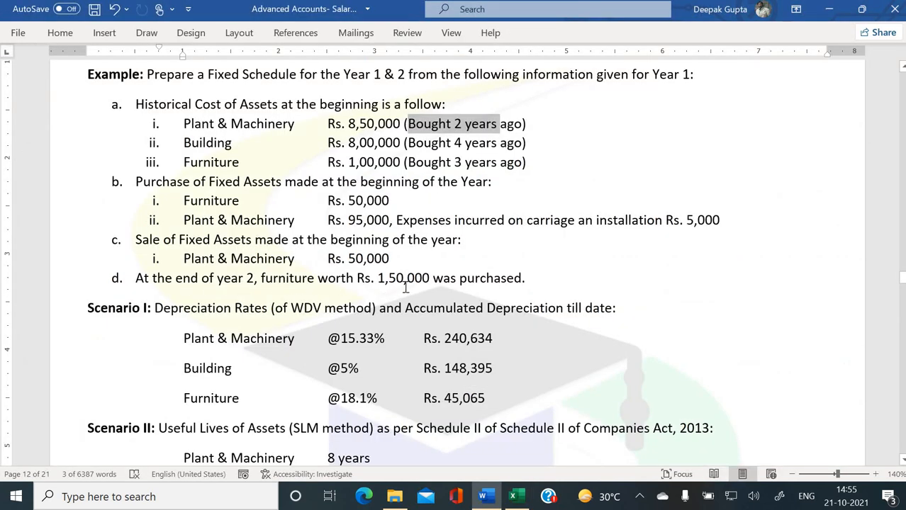
key(alt+Tab)
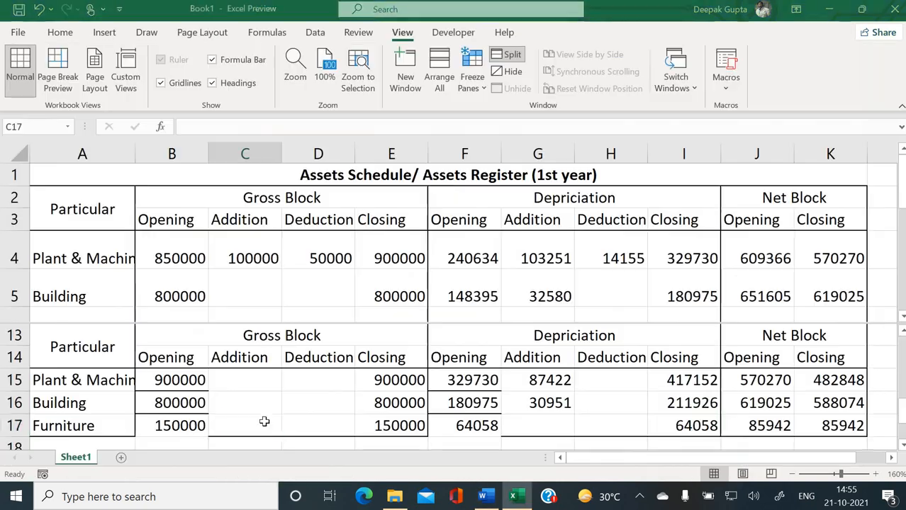
text(15)
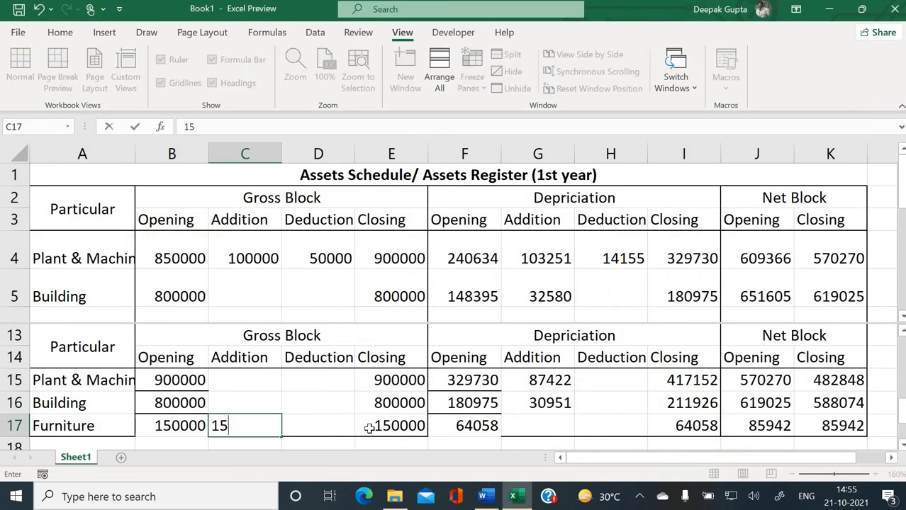
text(0000)
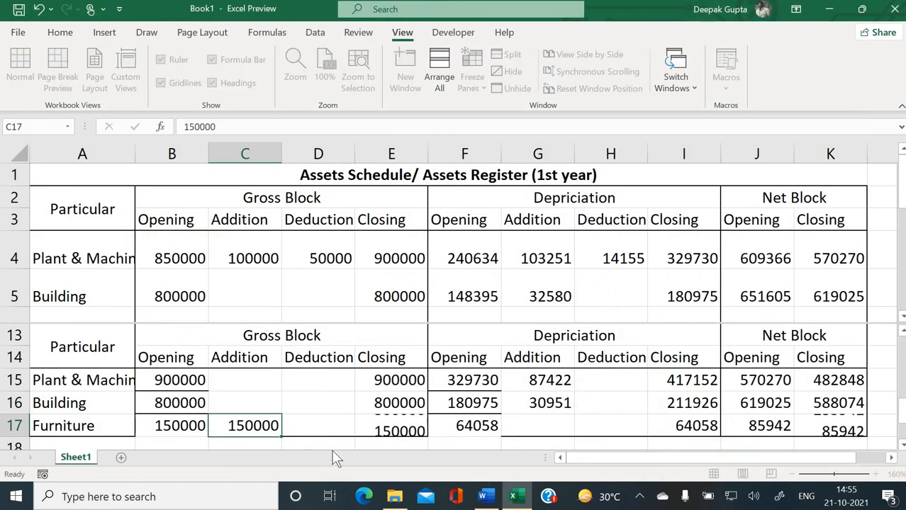
key(Return)
click(387, 404)
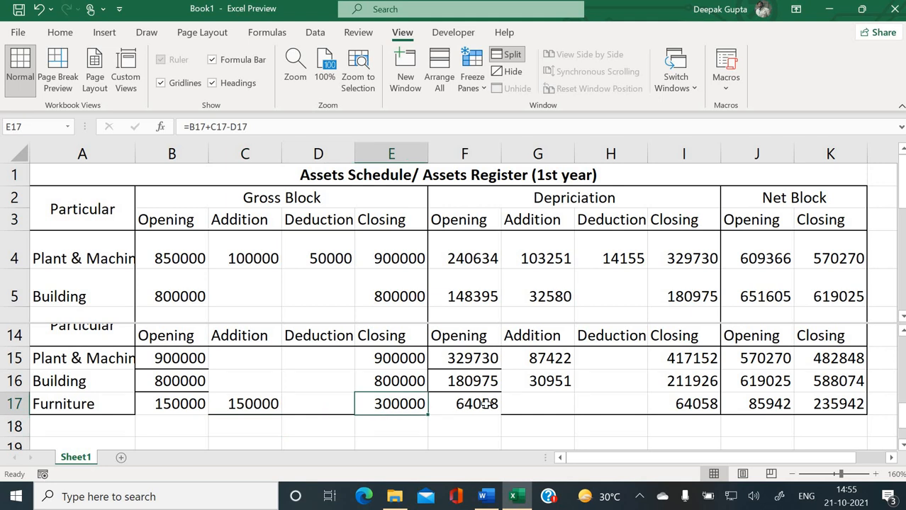
click(538, 406)
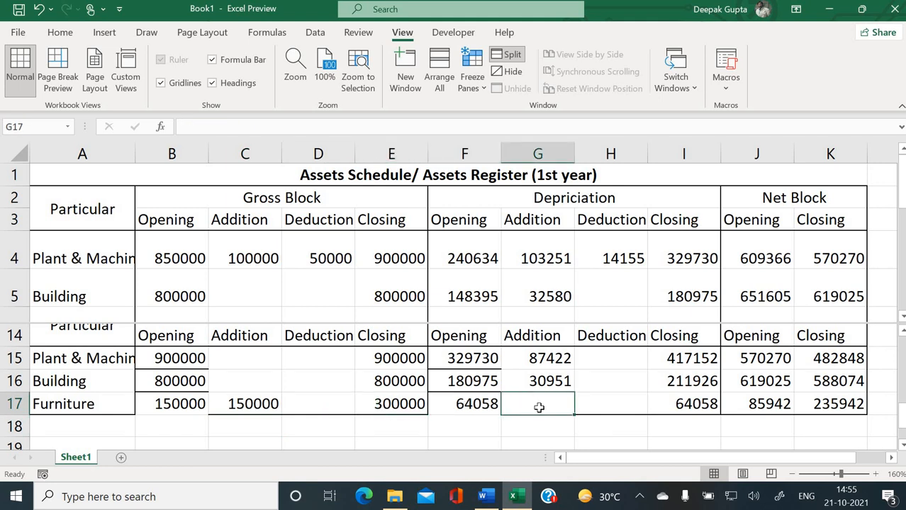
text(=)
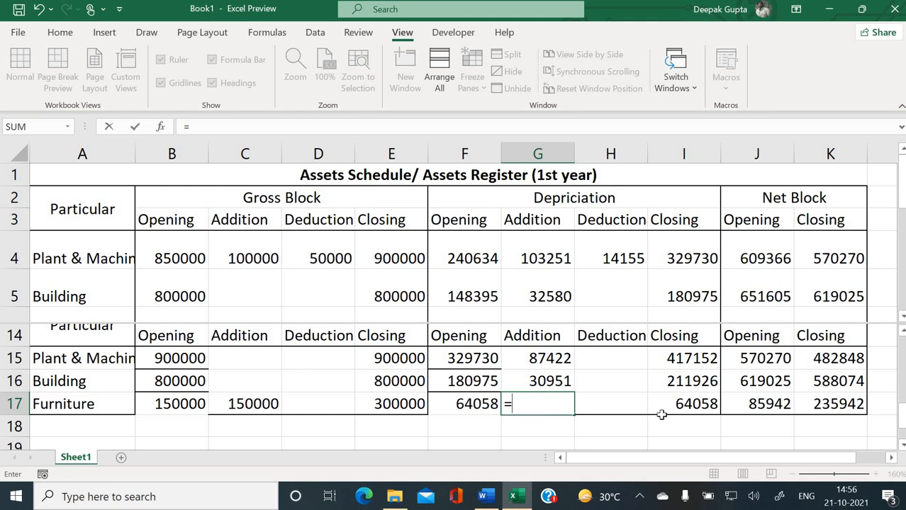
click(755, 403)
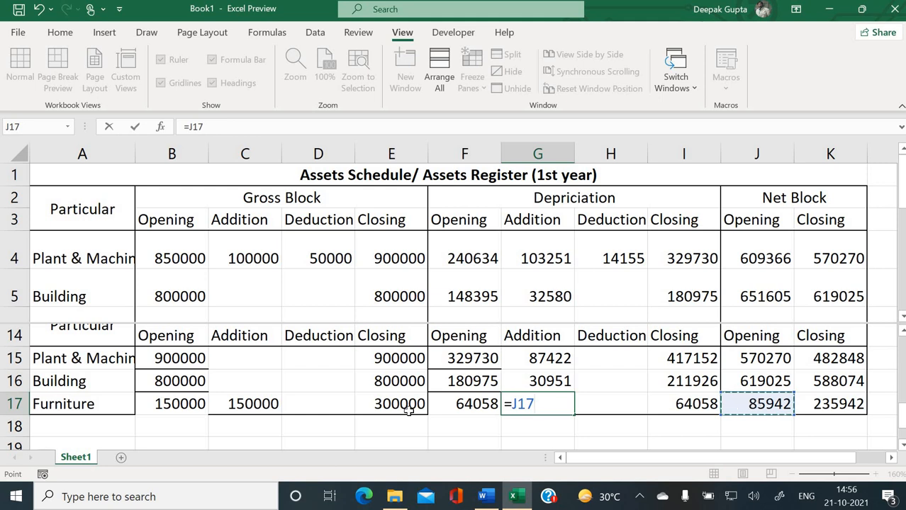
text(+)
click(244, 408)
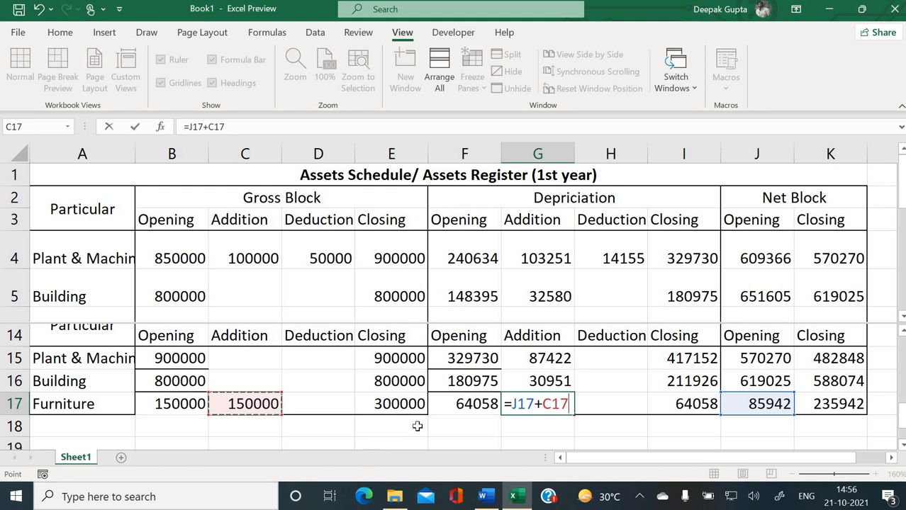
click(514, 405)
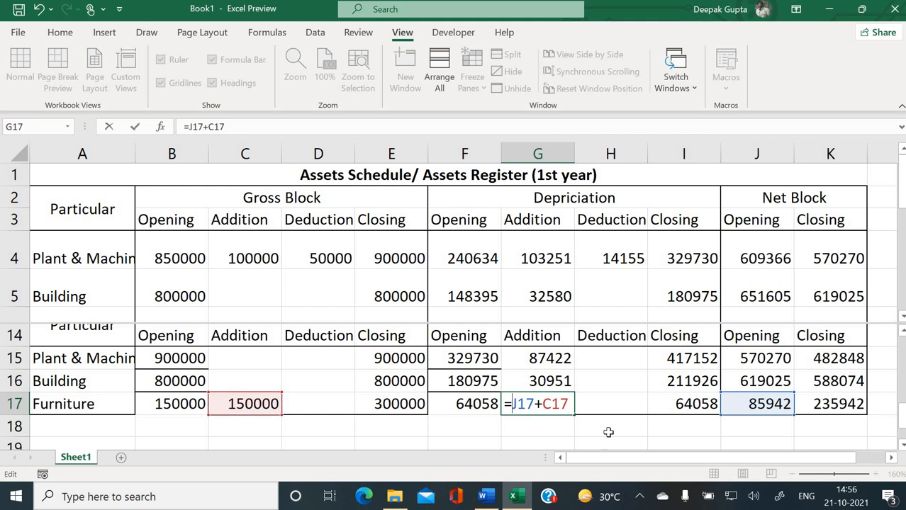
text(()
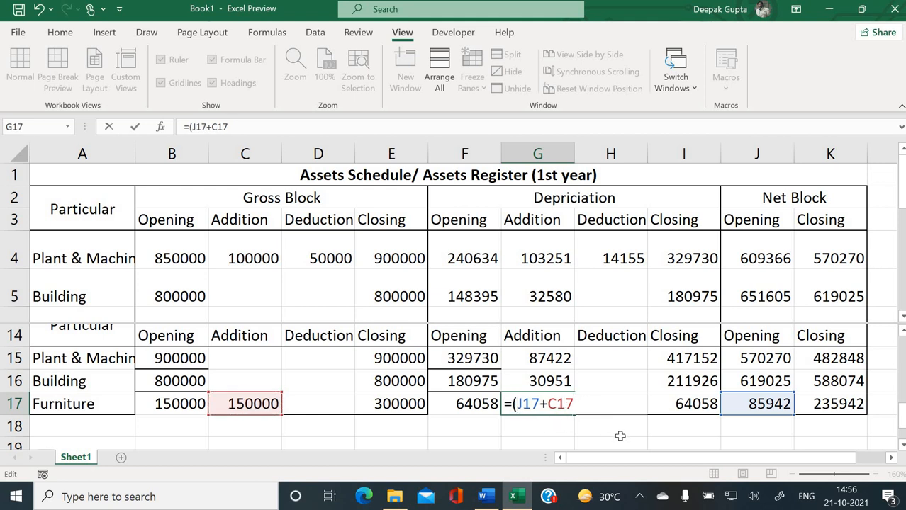
click(231, 404)
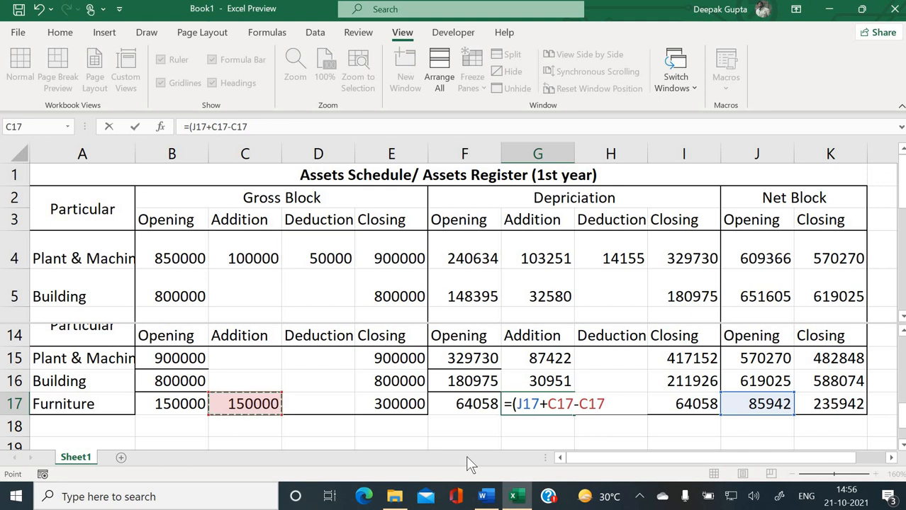
key(BackSpace)
key(BackSpace)
key(BackSpace)
key(BackSpace)
key(BackSpace)
key(BackSpace)
key(BackSpace)
key(BackSpace)
key(BackSpace)
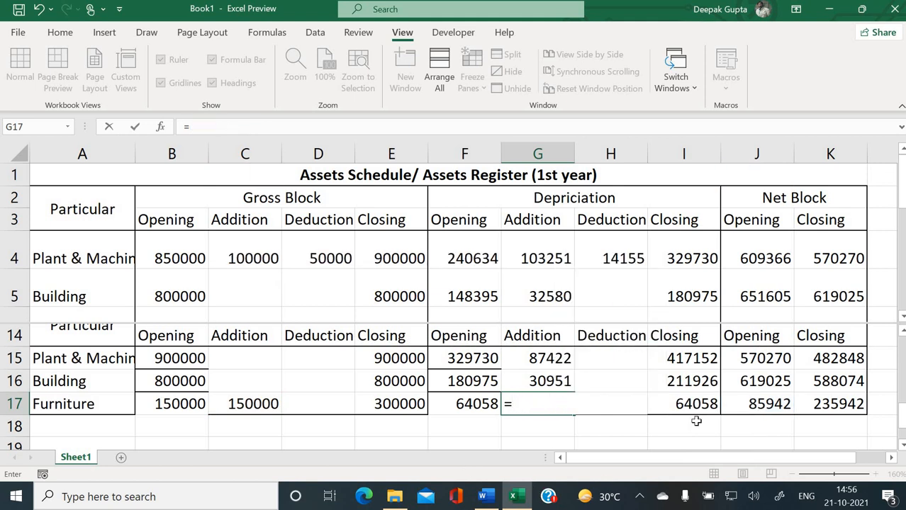
Step: Calculate the depreciation addition for Furniture in G17 as opening net block times the 18.10% rate, =J17*C10
click(759, 405)
text(*)
scroll(294, 362, up, 2)
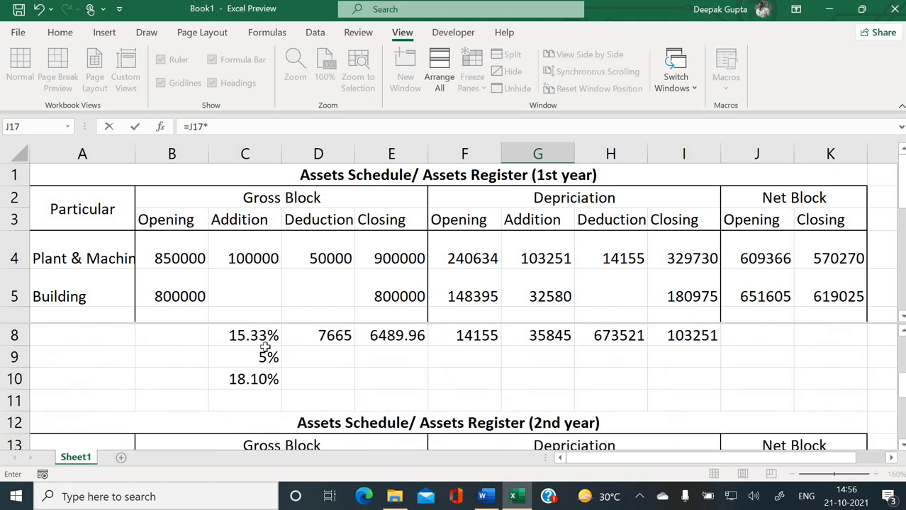
click(255, 385)
key(Return)
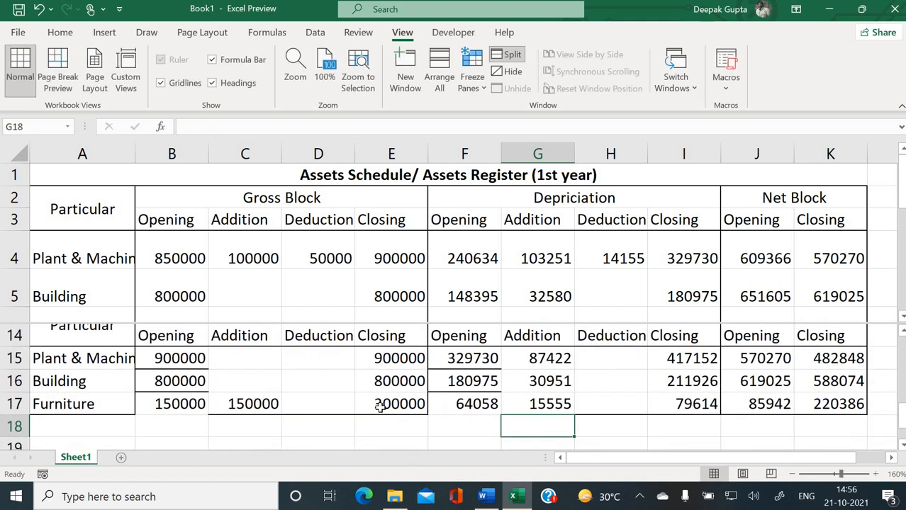
click(556, 406)
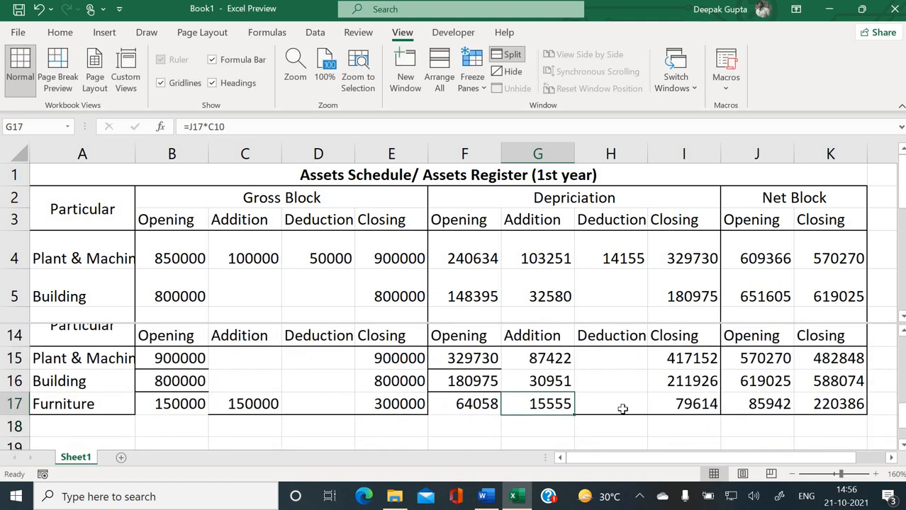
Step: Remove the horizontal split so the worksheet shows as a single pane
click(465, 330)
double_click(467, 331)
scroll(481, 315, up, 4)
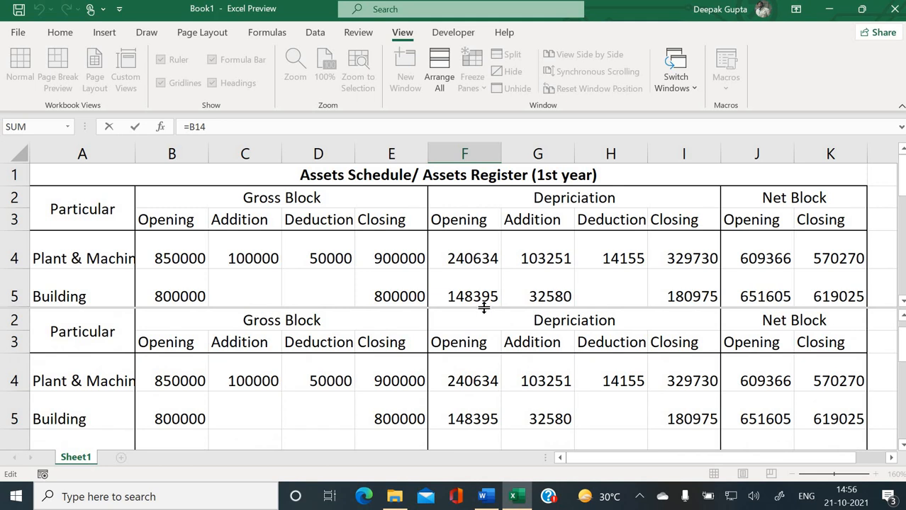
click(434, 319)
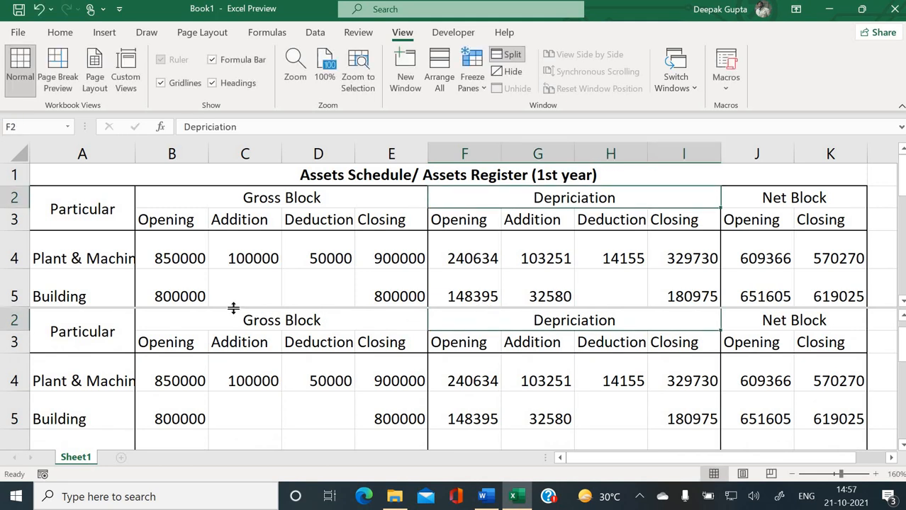
double_click(233, 307)
Step: Clear the borders of the second-year gross block figures in B15:E17 and apply thick outside borders to the range
scroll(358, 305, down, 1)
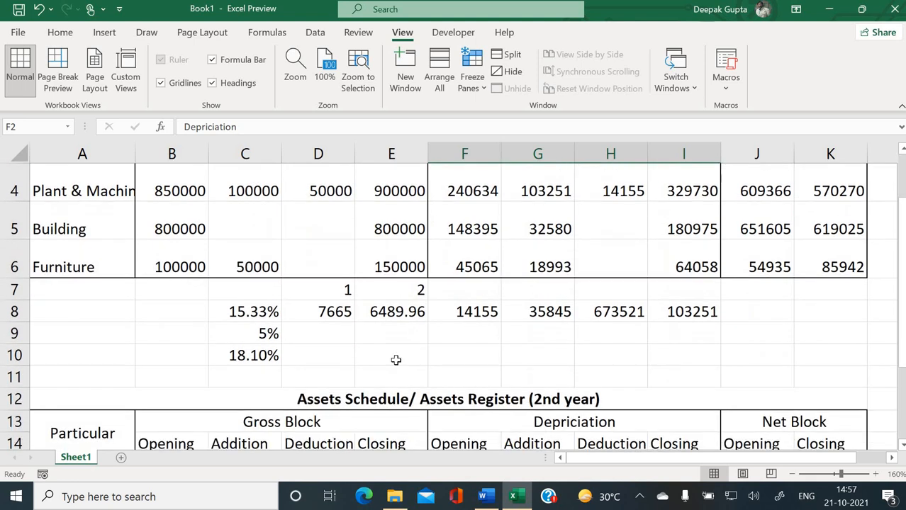
scroll(395, 360, down, 2)
drag(155, 286, 418, 333)
click(60, 32)
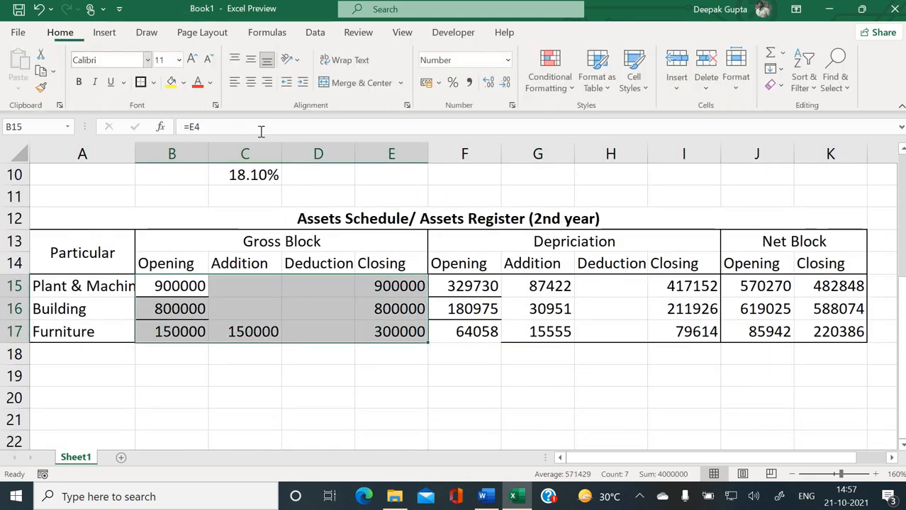
click(154, 82)
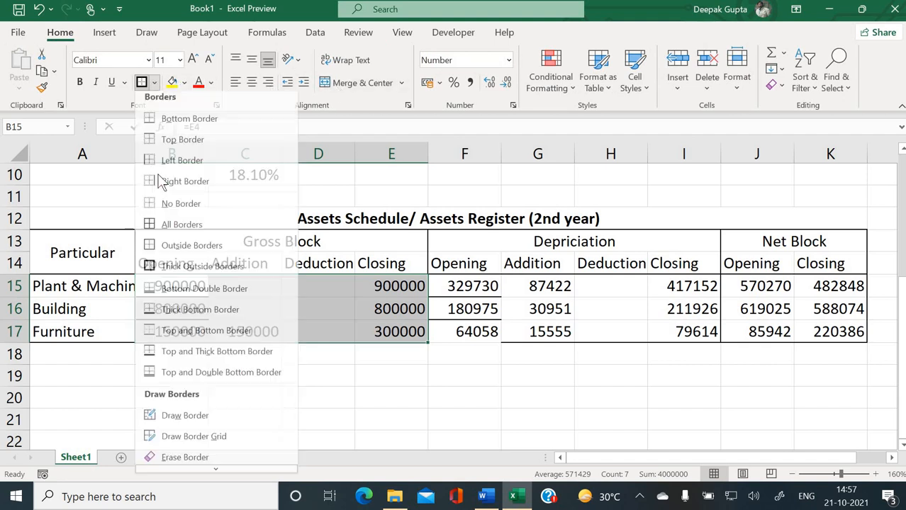
click(181, 210)
click(154, 82)
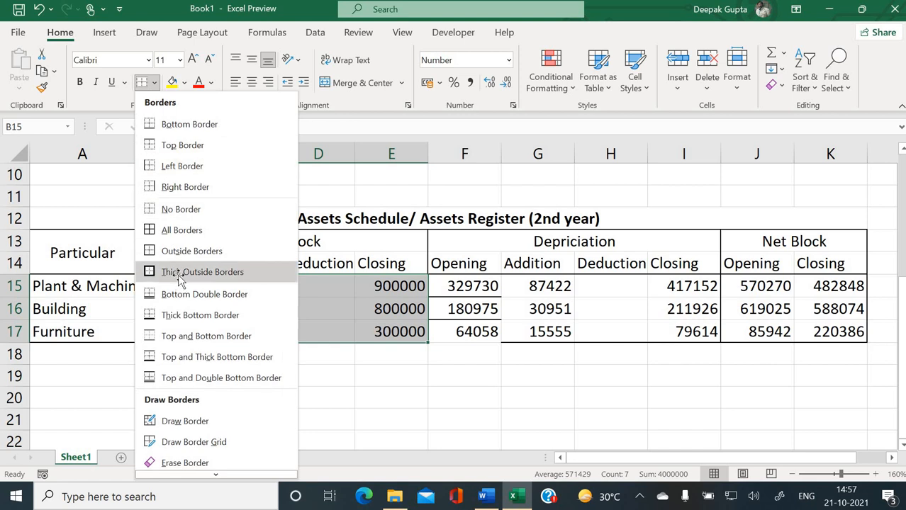
click(177, 279)
click(485, 351)
Step: Clear the borders of the second-year depreciation figures in F15:I17 and apply thick outside borders to the range
drag(457, 285, 685, 339)
click(154, 82)
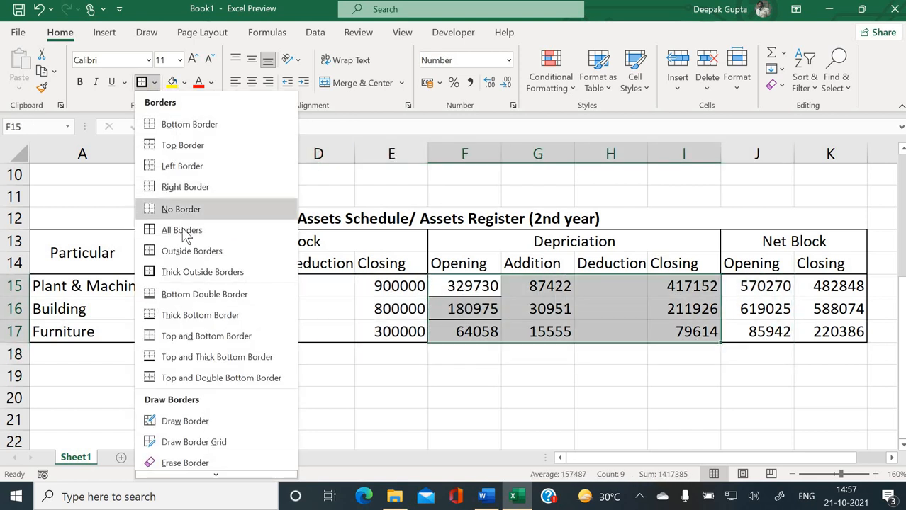
click(181, 209)
click(154, 82)
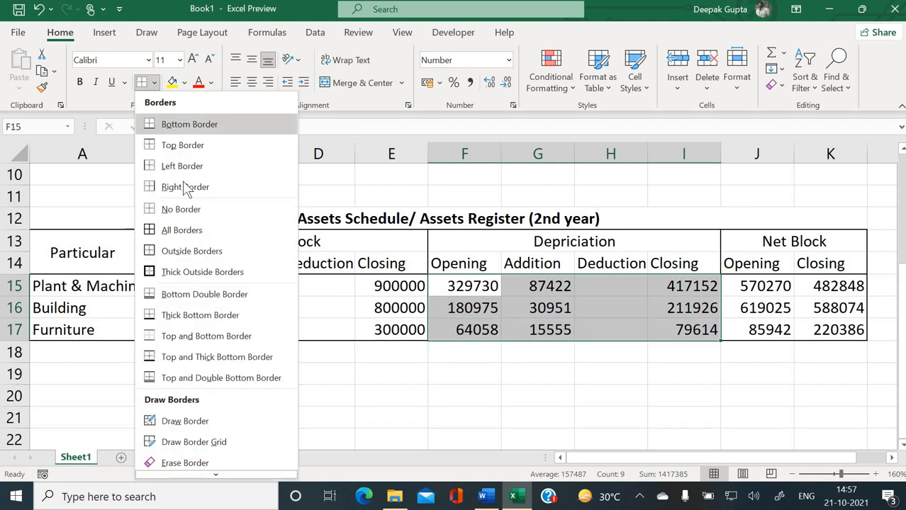
click(238, 273)
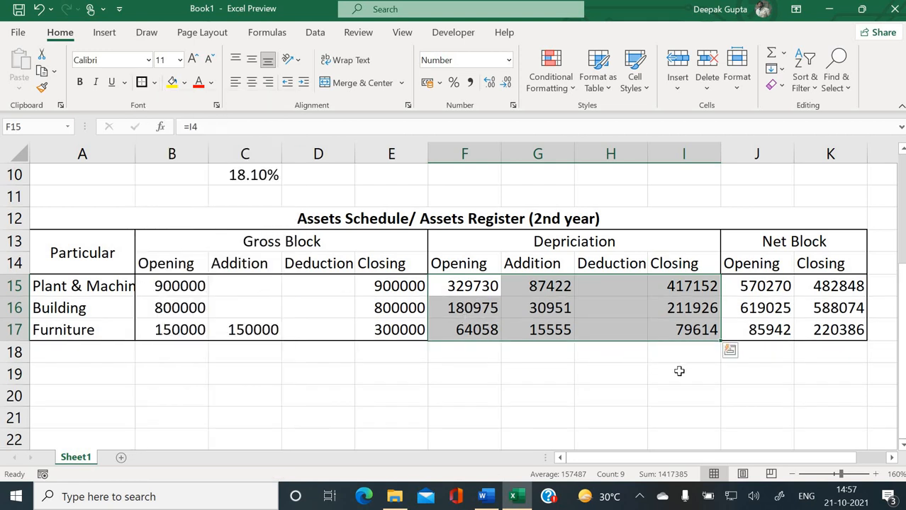
click(679, 371)
click(541, 390)
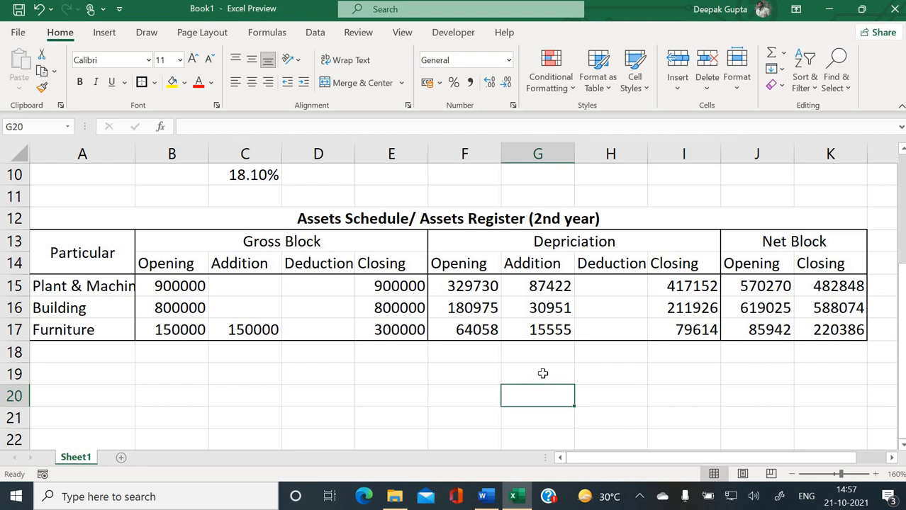
scroll(543, 373, up, 1)
click(440, 263)
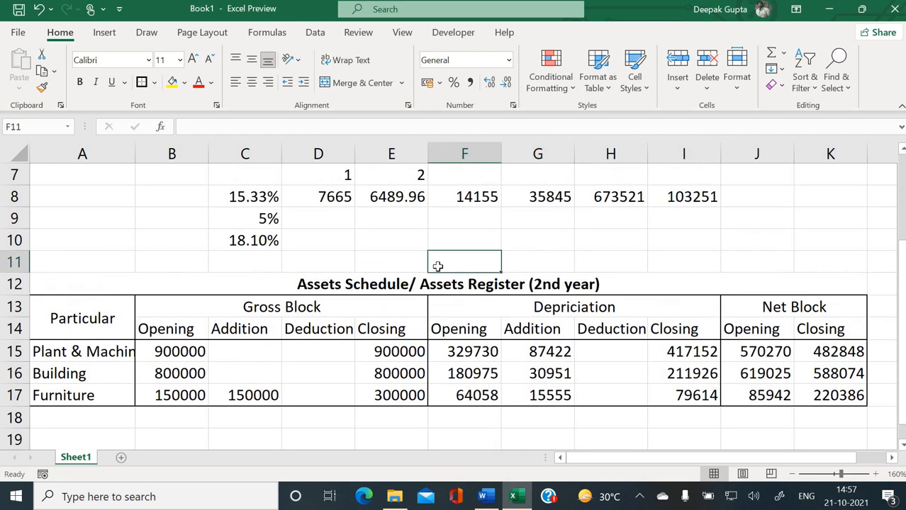
click(364, 258)
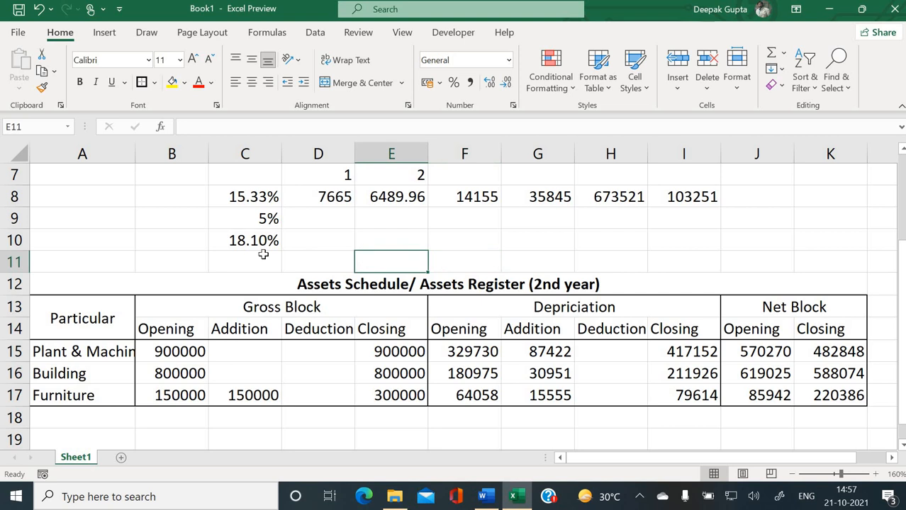
click(262, 257)
click(116, 247)
click(238, 277)
click(379, 262)
click(365, 235)
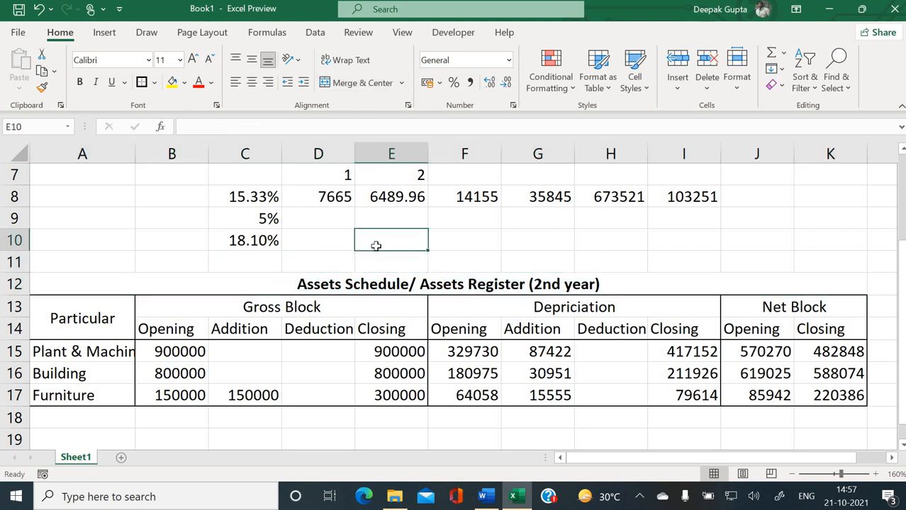
click(311, 225)
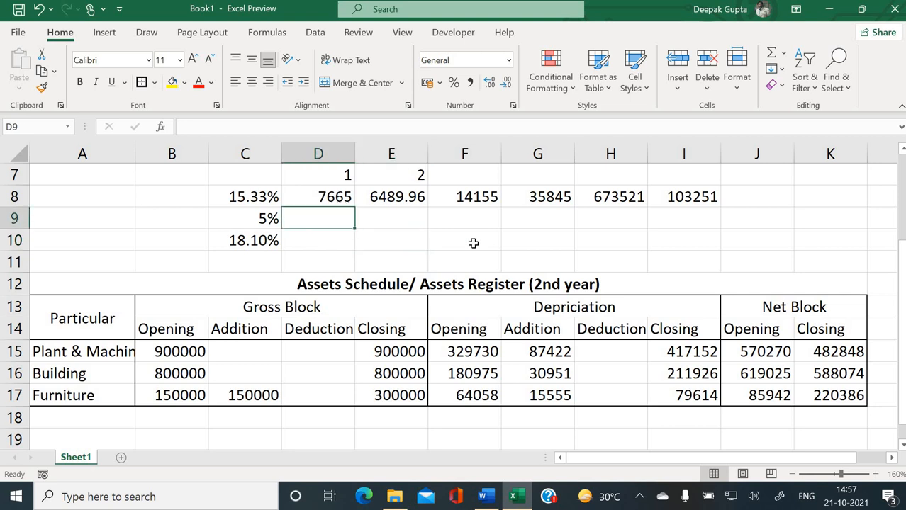
Step: Switch to the Word document and examine the example's asset details and both depreciation scenarios at 120% zoom
click(482, 496)
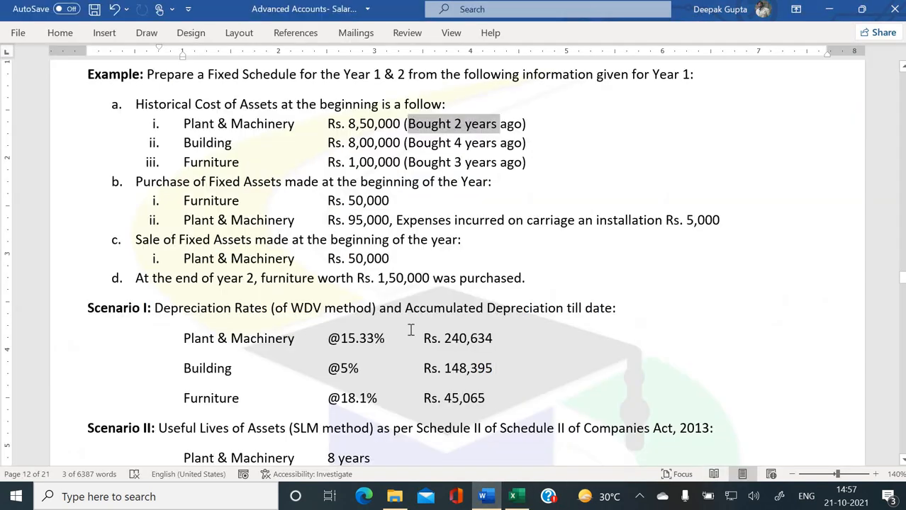
scroll(343, 289, down, 3)
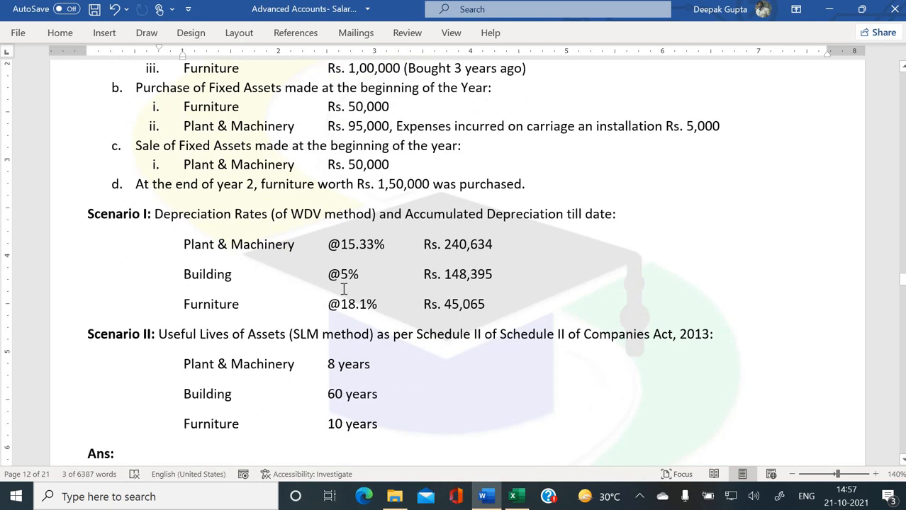
scroll(343, 288, up, 2)
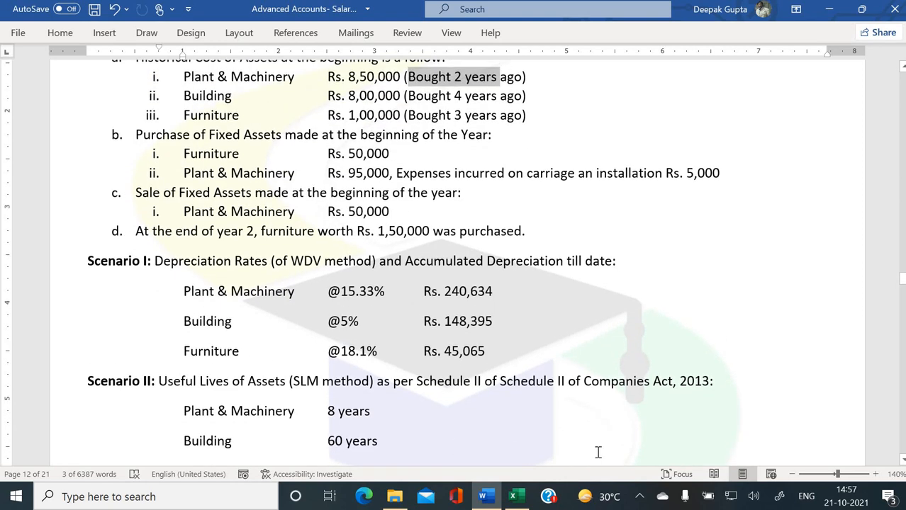
click(792, 475)
scroll(679, 441, down, 1)
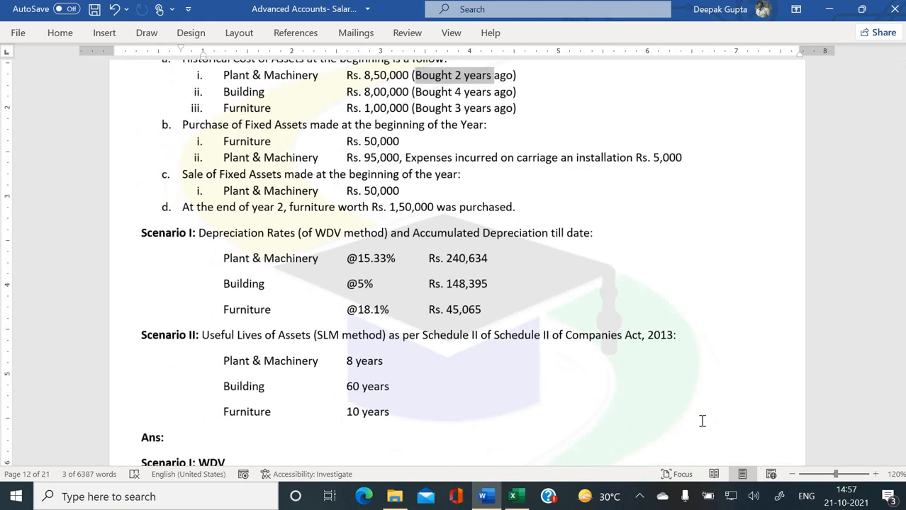
scroll(701, 421, up, 2)
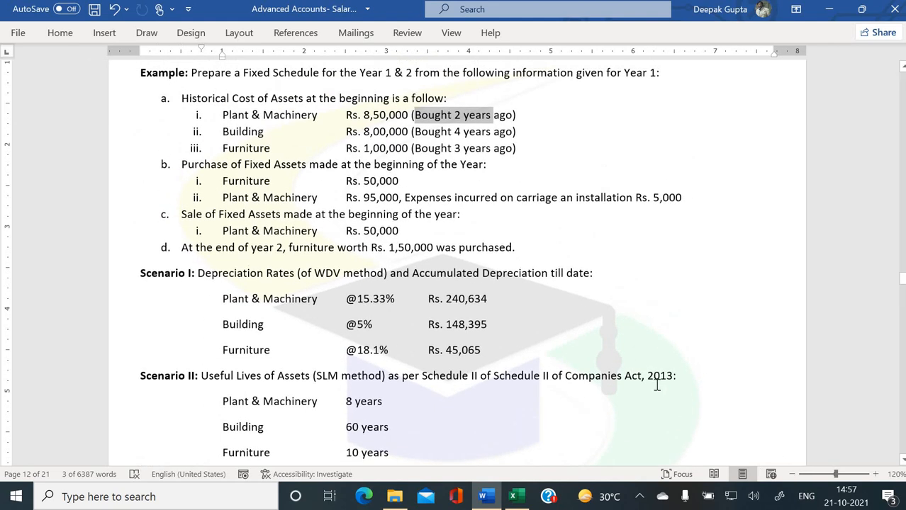
Step: Examine the Scenario II line on useful lives (SLM method) and return to the first-year assets schedule in Excel
key(alt+Tab)
key(alt+Tab)
drag(204, 379, 400, 388)
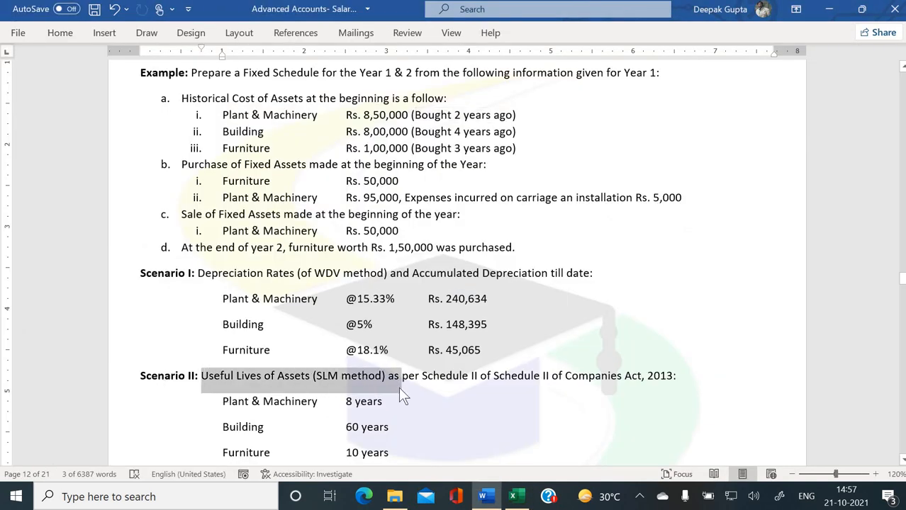
click(438, 390)
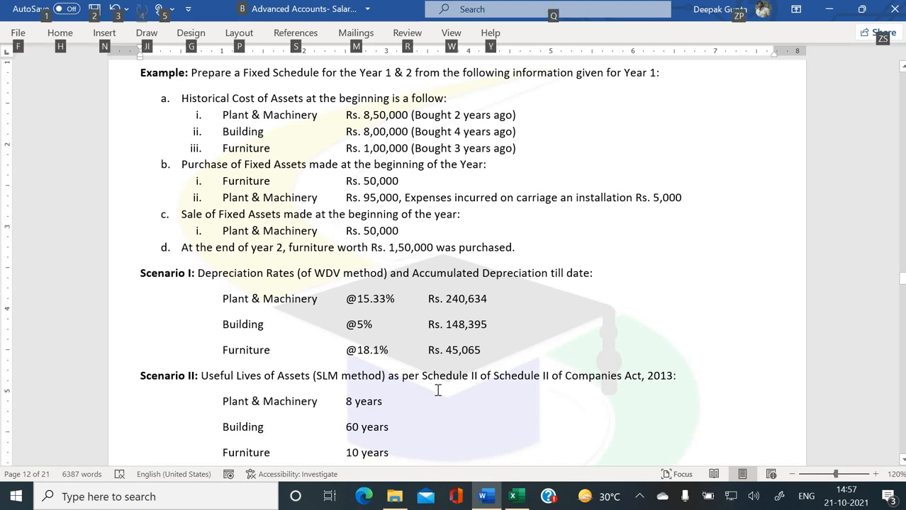
key(alt+Tab)
scroll(419, 380, up, 2)
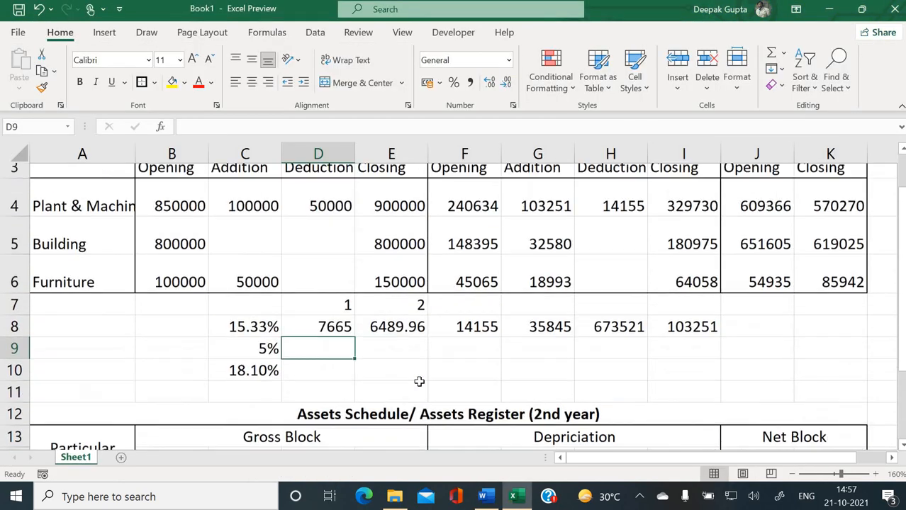